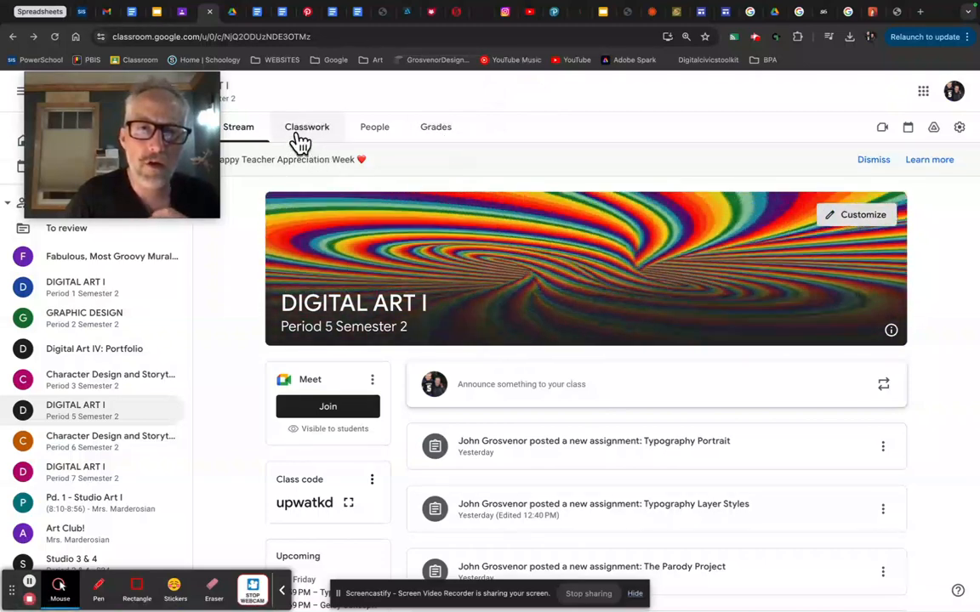
# - Open the Text Layer Styles.jpg image attached to the Typography Layer Styles classwork assignment in its own Drive tab
pyautogui.click(305, 127)
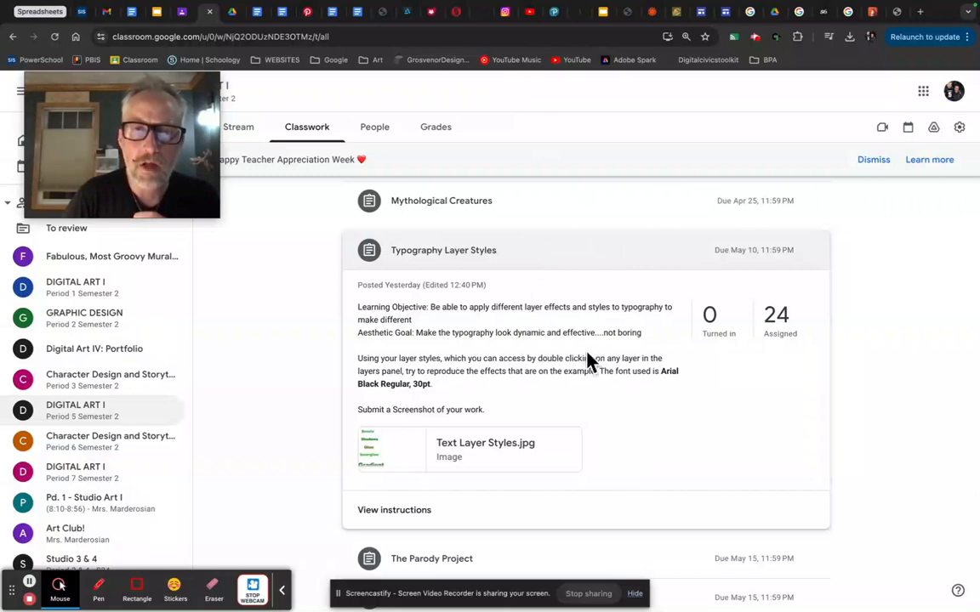
pyautogui.click(403, 455)
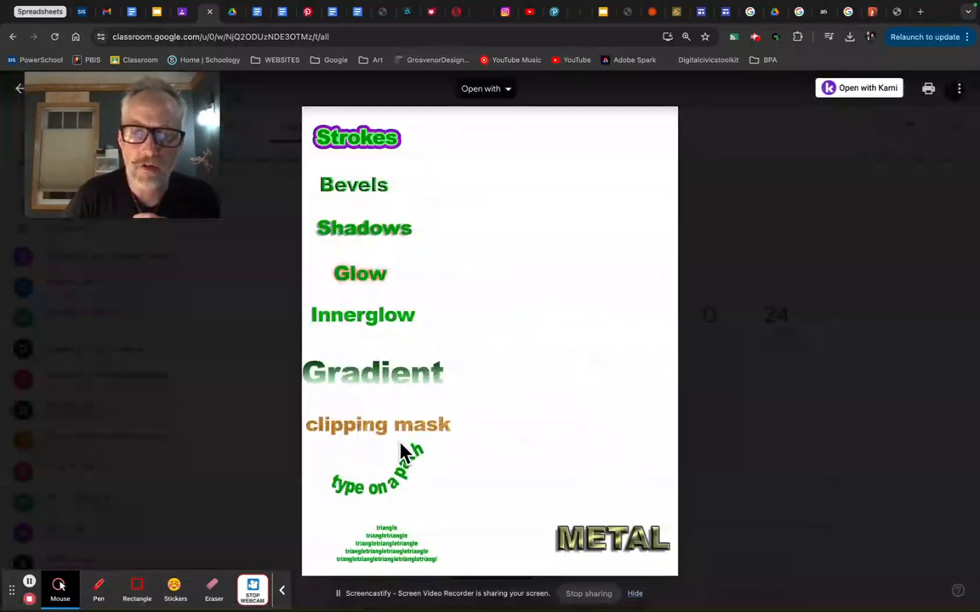
pyautogui.click(961, 90)
pyautogui.click(876, 153)
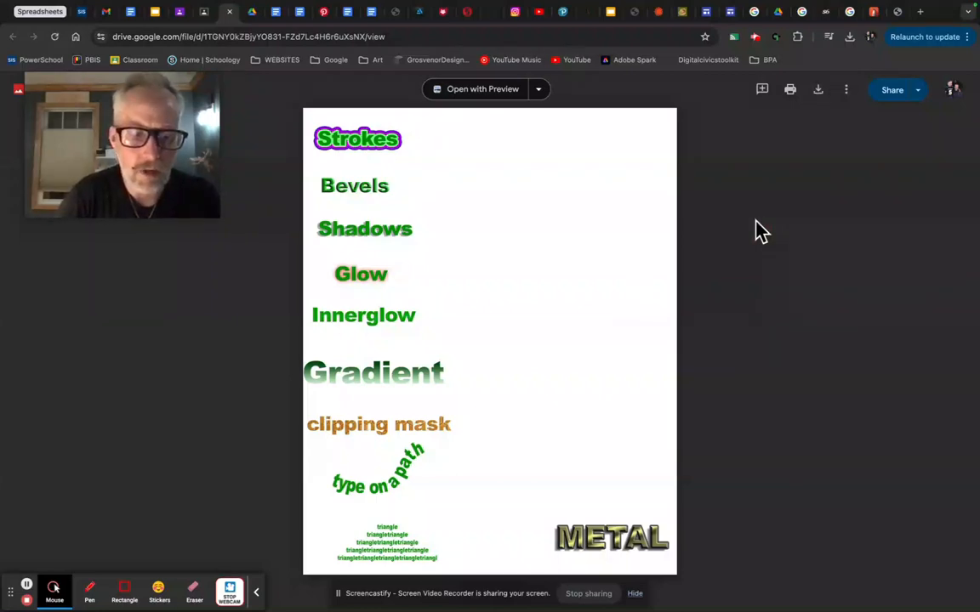
# - Switch to Photoshop, bring the Strokes sample into close view and activate the Horizontal Type tool
pyautogui.press('super+Tab')
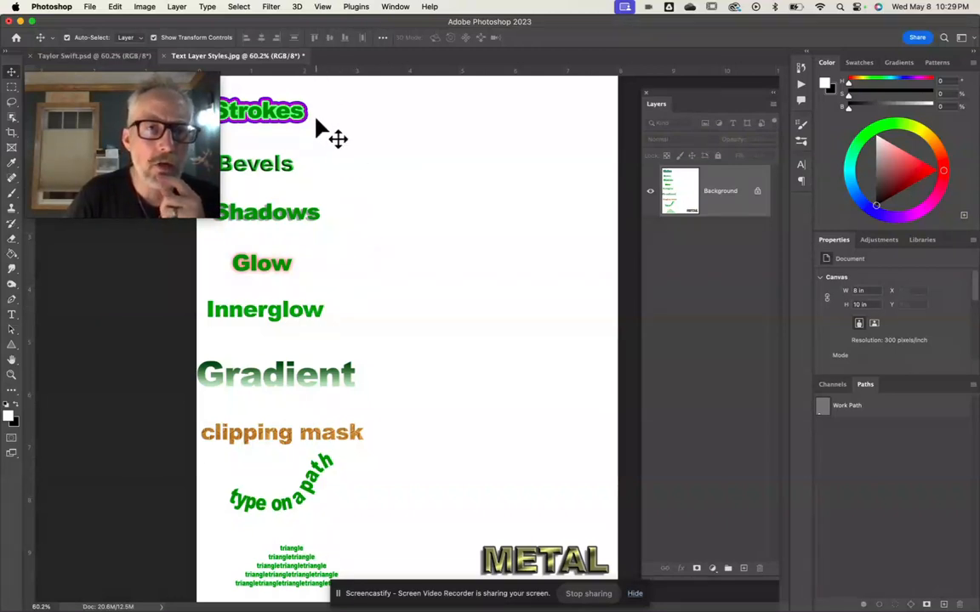
pyautogui.scroll(5, 336, 125)
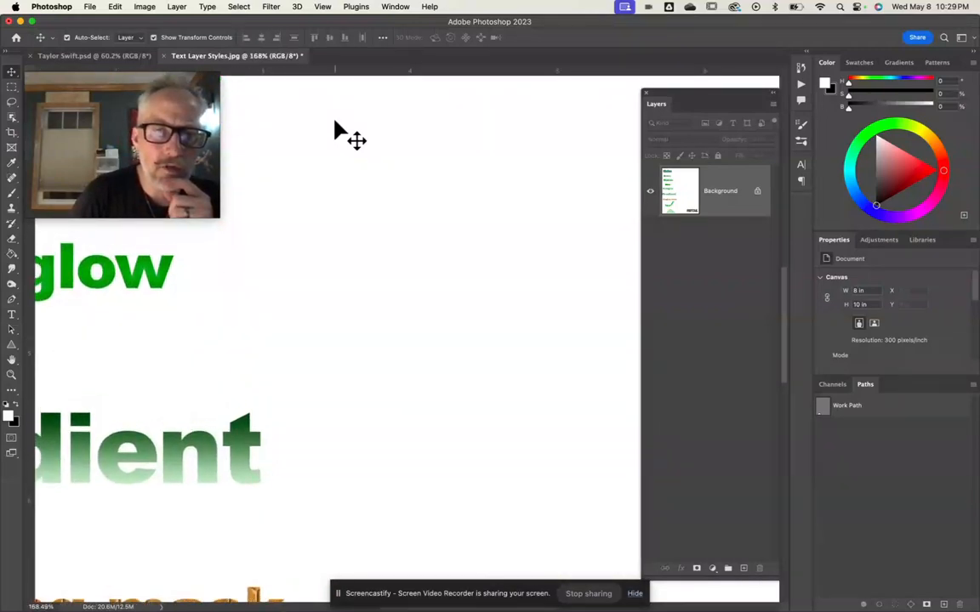
pyautogui.scroll(10, 336, 125)
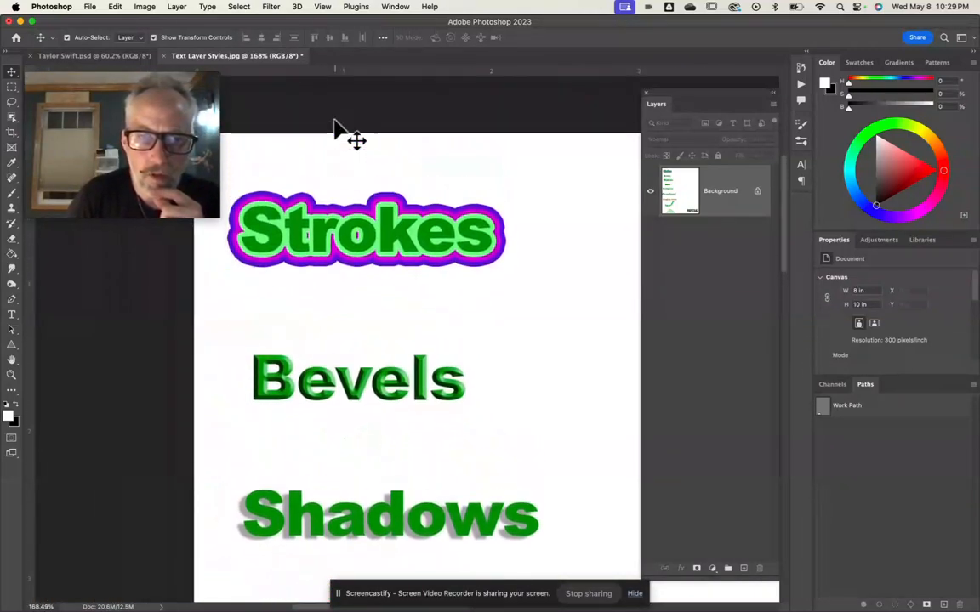
pyautogui.hscroll(8, 474, 232)
pyautogui.scroll(3, 473, 233)
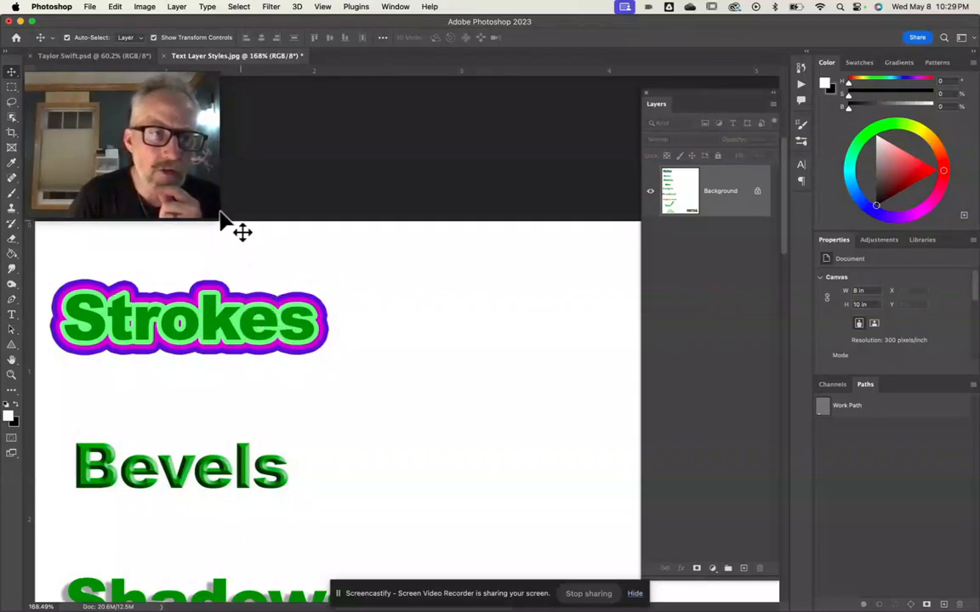
pyautogui.click(12, 315)
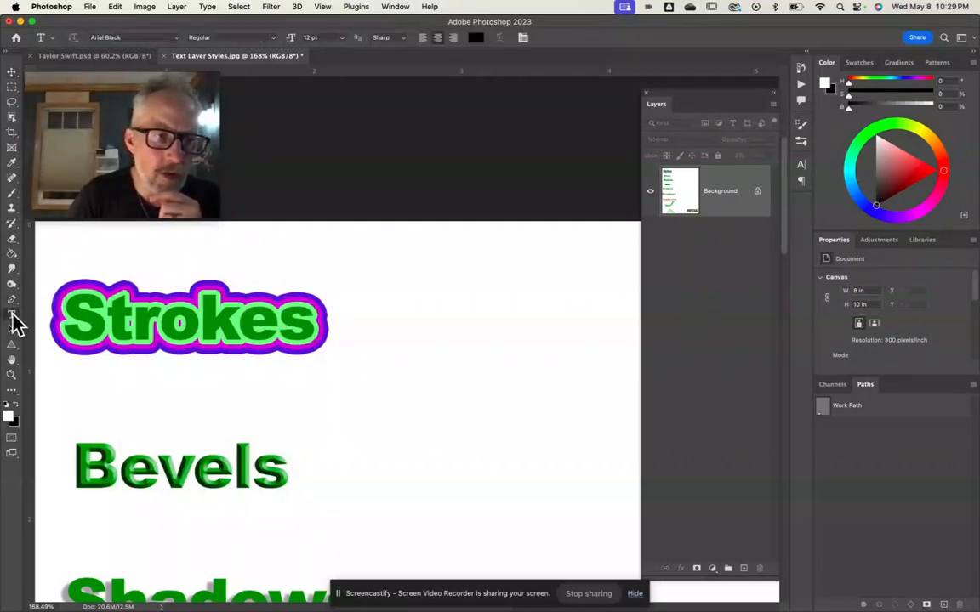
pyautogui.click(13, 316)
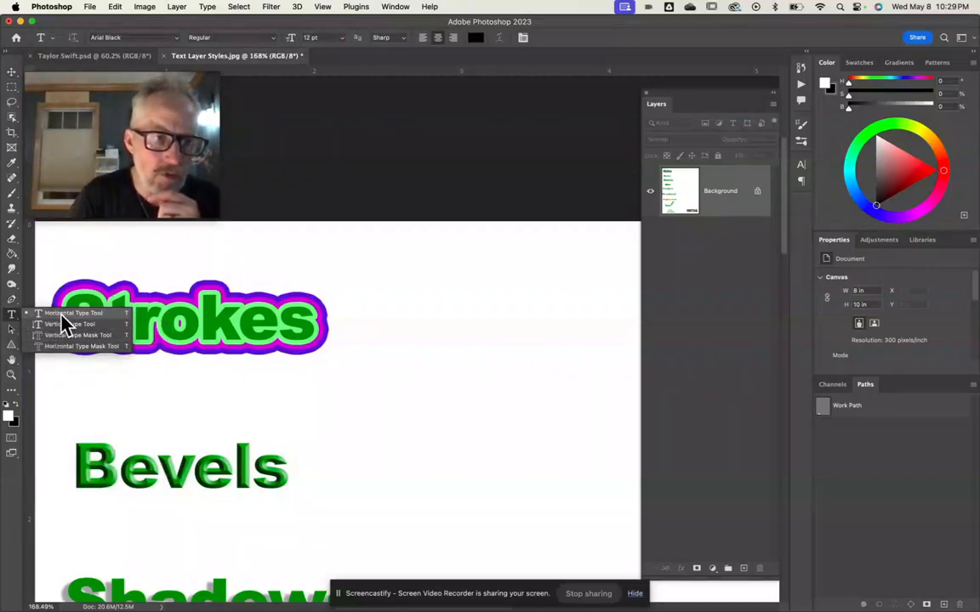
pyautogui.click(61, 314)
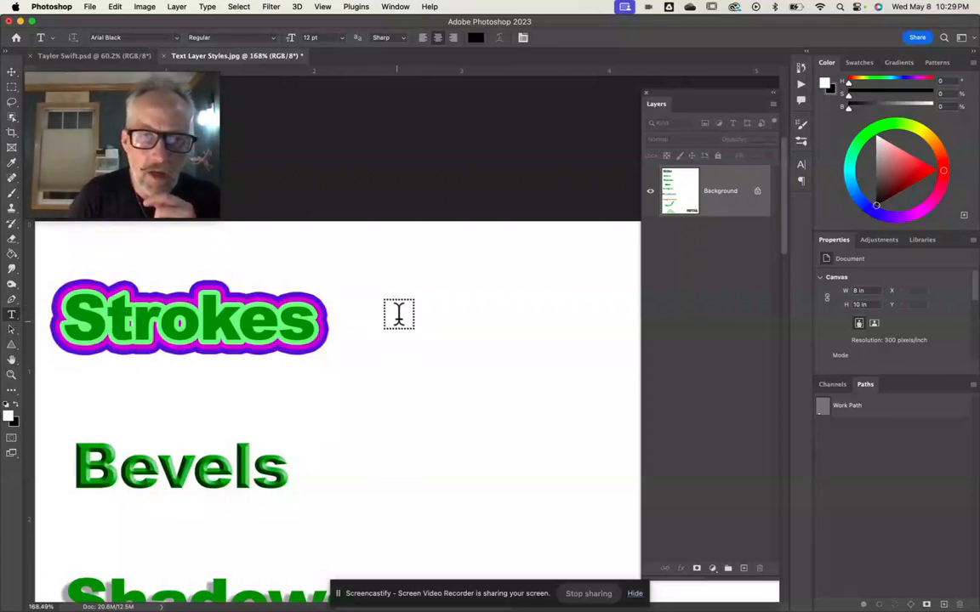
pyautogui.moveTo(400, 302); pyautogui.dragTo(551, 385)
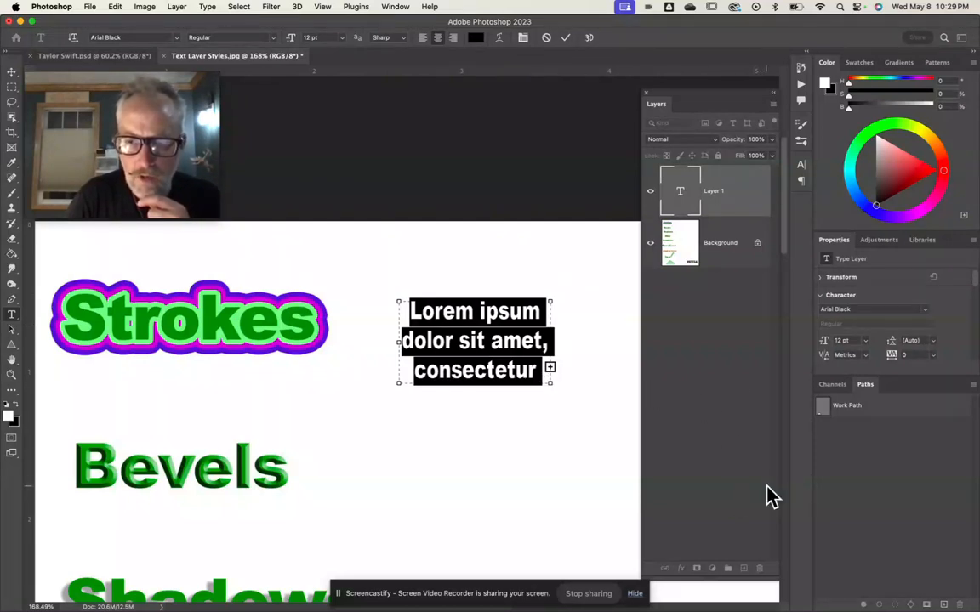
pyautogui.click(762, 571)
pyautogui.click(762, 570)
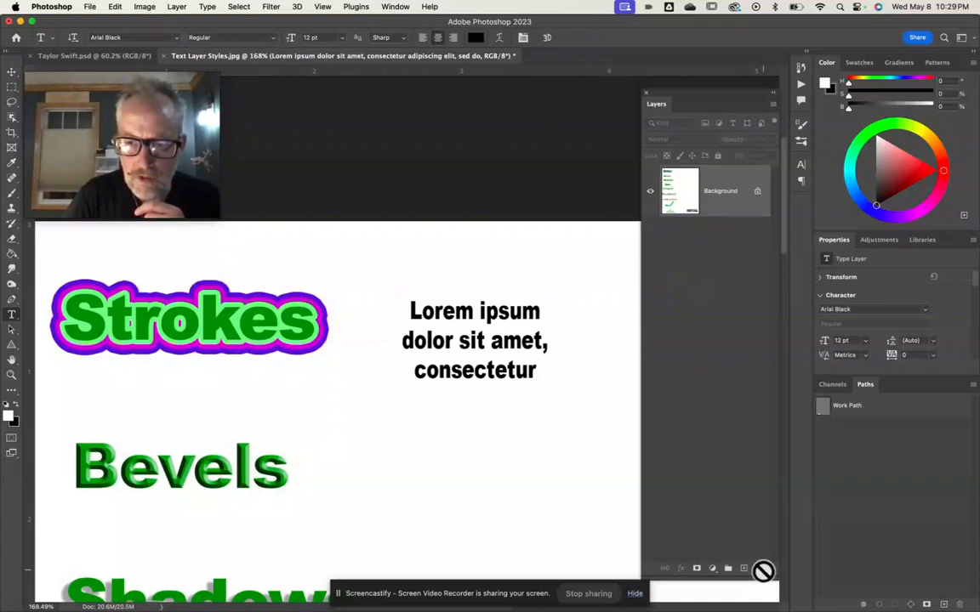
# - Add a point text layer reading "Strokes" beside the Strokes sample, using the Arial Black font
pyautogui.click(360, 310)
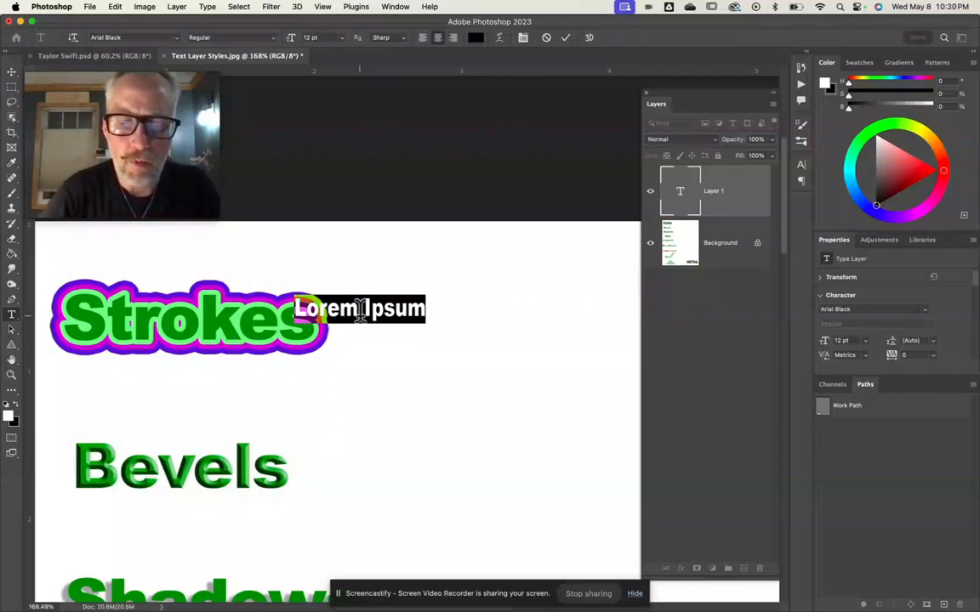
pyautogui.press('BackSpace')
pyautogui.write('Strokes')
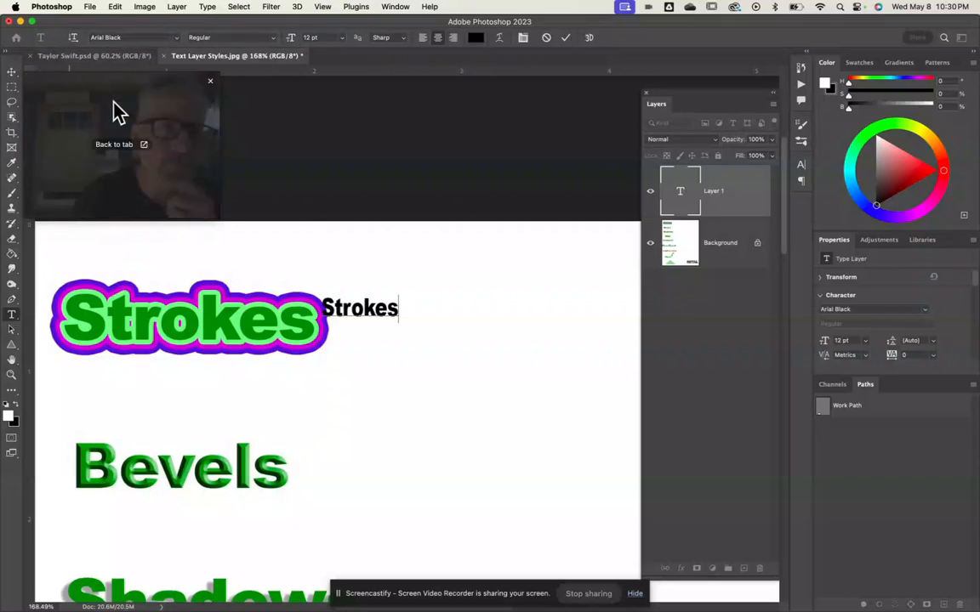
pyautogui.click(162, 37)
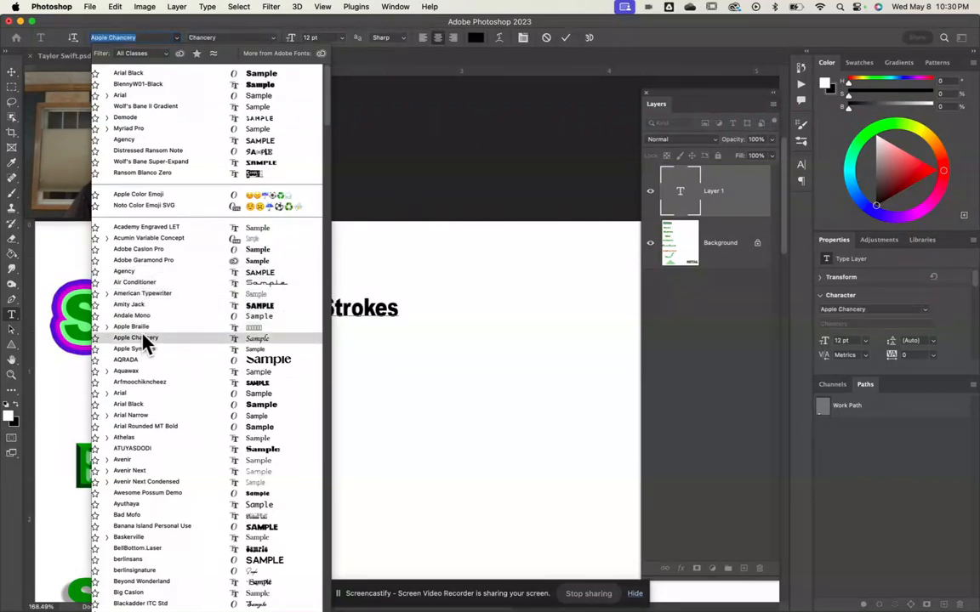
pyautogui.click(140, 407)
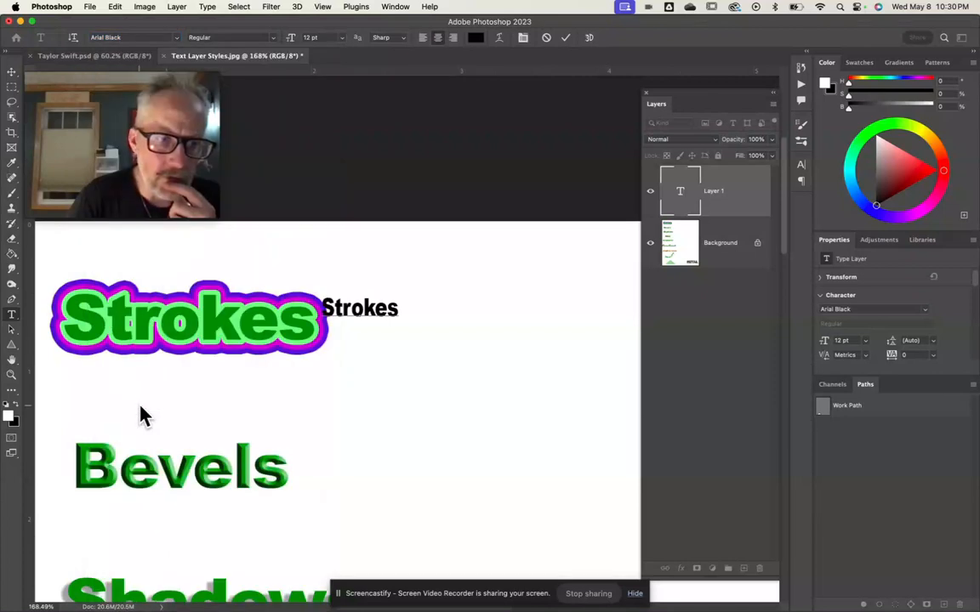
# - Set the new Strokes text to a font size of 30 pt
pyautogui.doubleClick(363, 308)
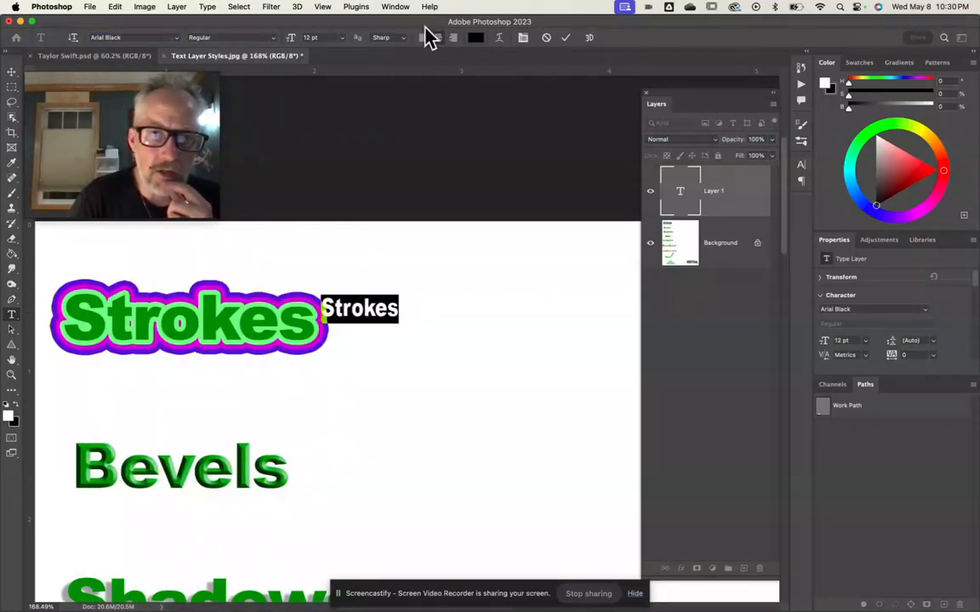
pyautogui.click(343, 40)
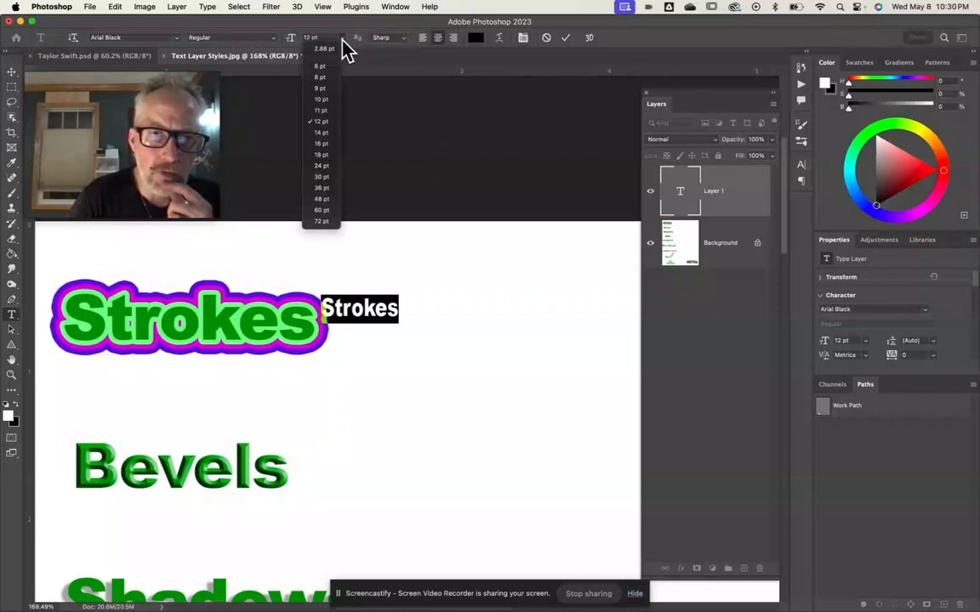
pyautogui.click(323, 176)
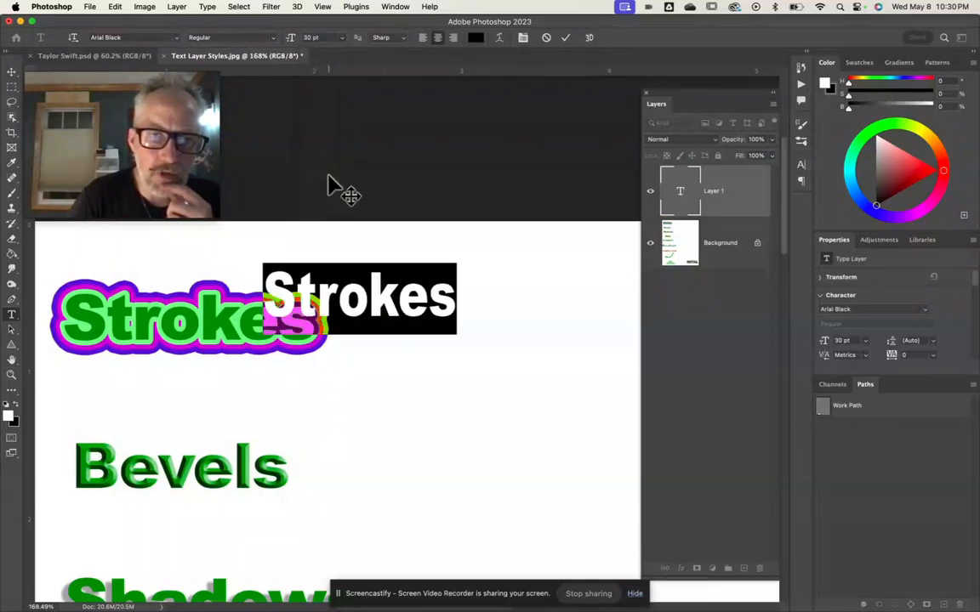
pyautogui.click(374, 293)
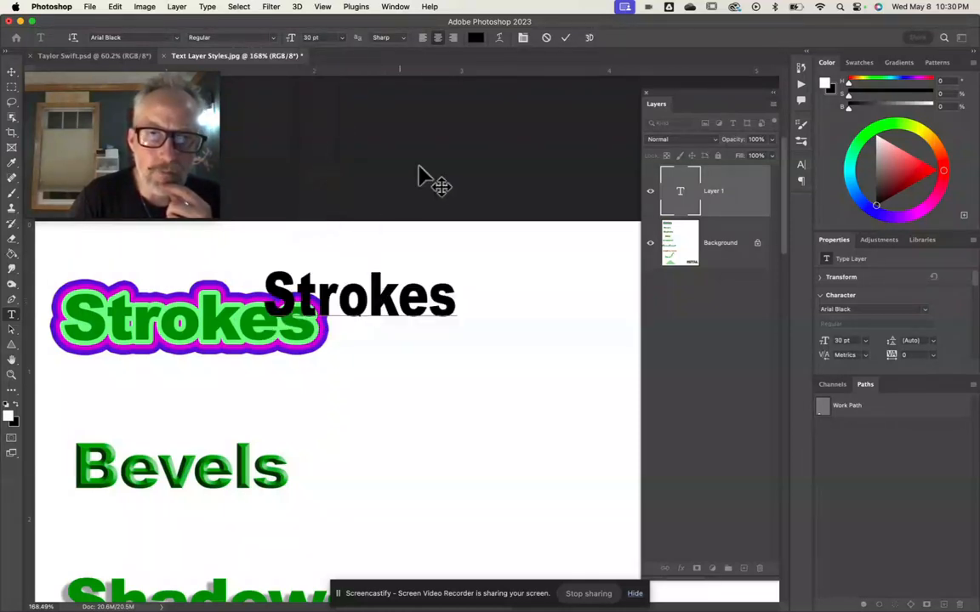
# - Color the new Strokes text dark green (049400) sampled from the sample lettering, and move it clear to the right of the sample
pyautogui.doubleClick(374, 293)
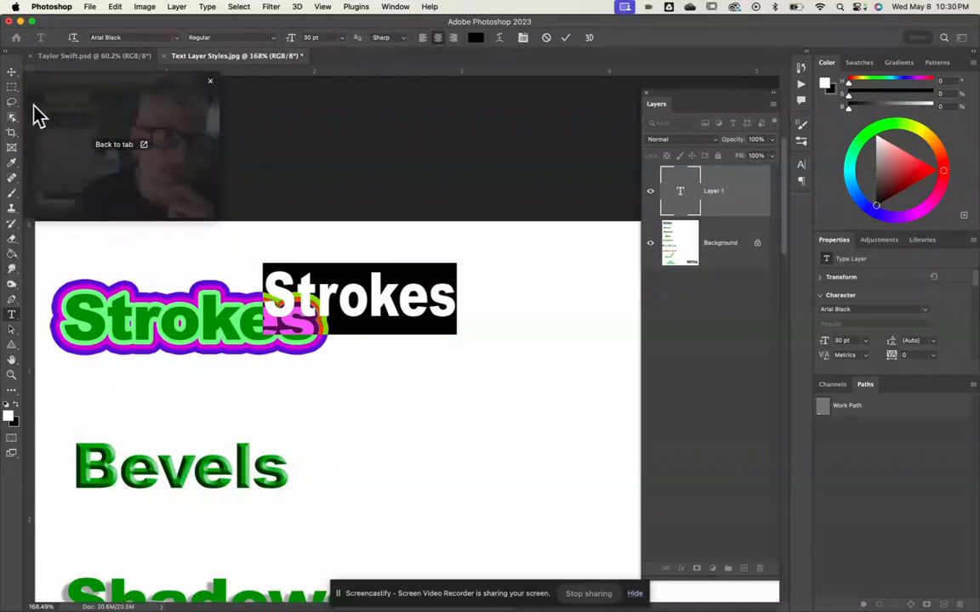
pyautogui.click(476, 40)
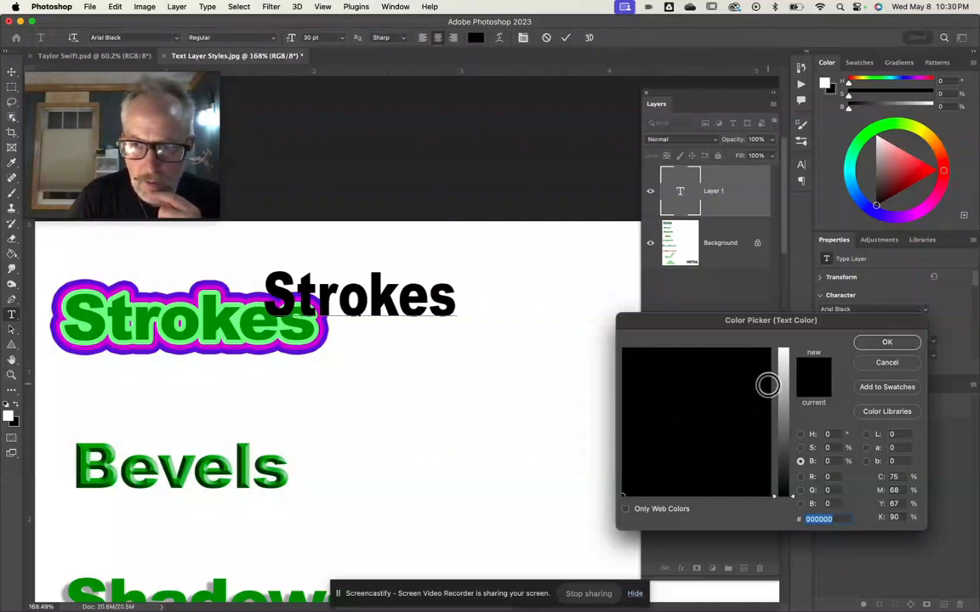
pyautogui.click(223, 320)
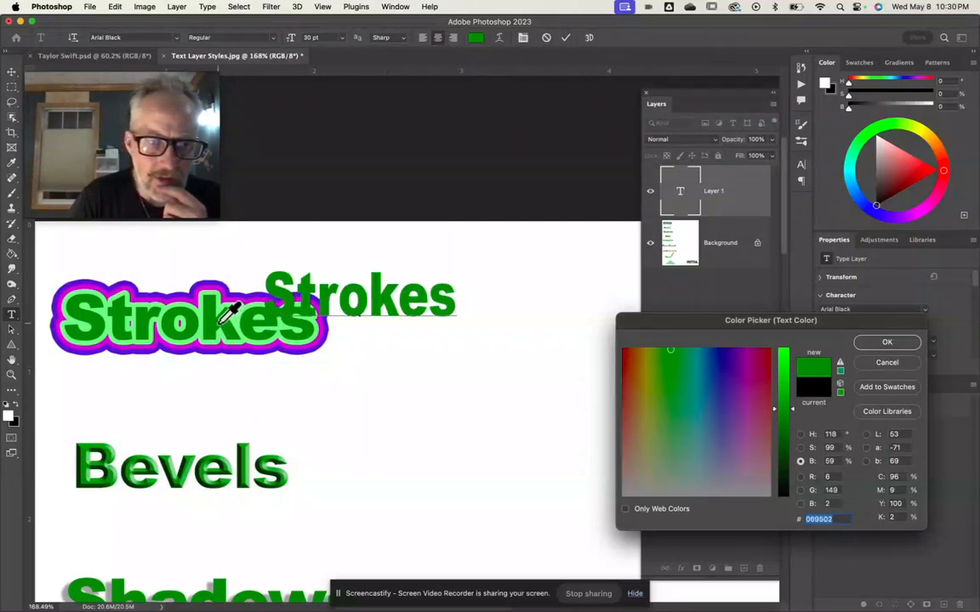
pyautogui.click(190, 304)
pyautogui.click(189, 301)
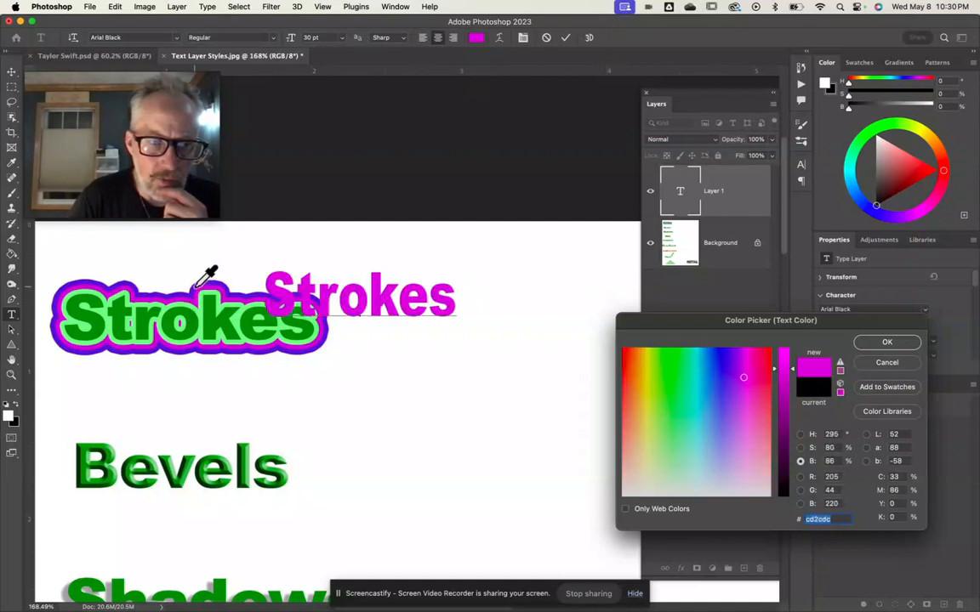
pyautogui.click(195, 287)
pyautogui.click(189, 296)
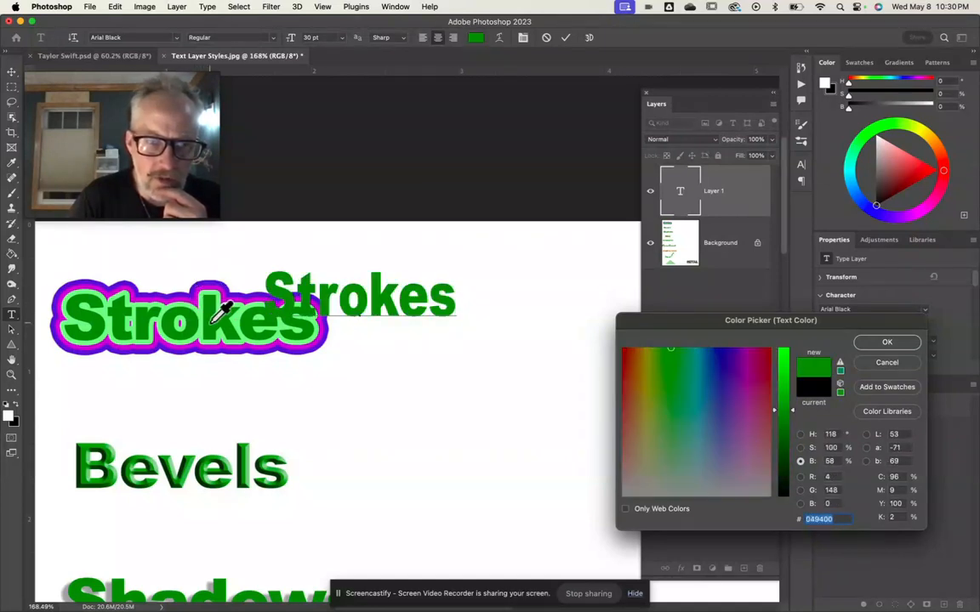
pyautogui.click(895, 344)
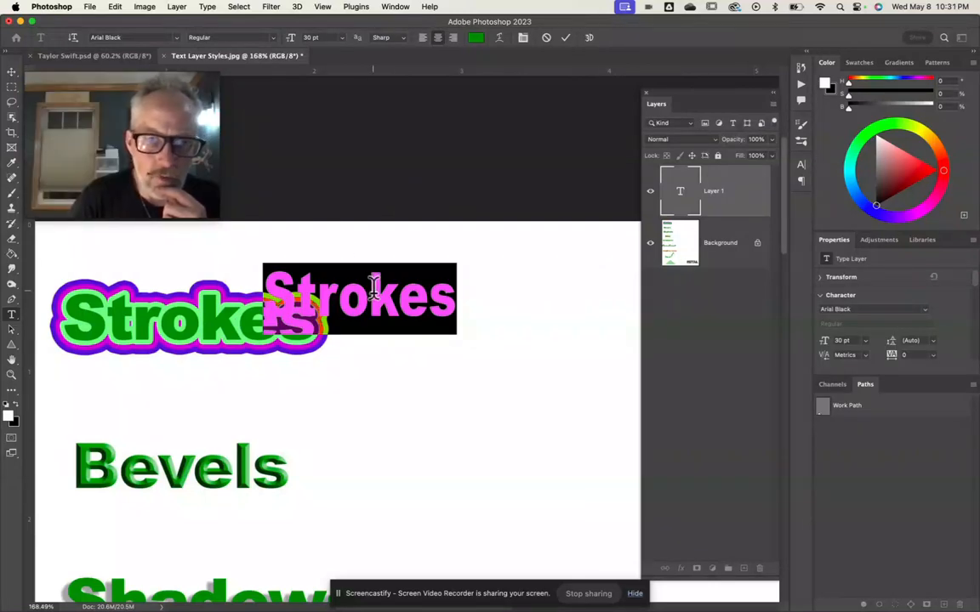
pyautogui.click(12, 71)
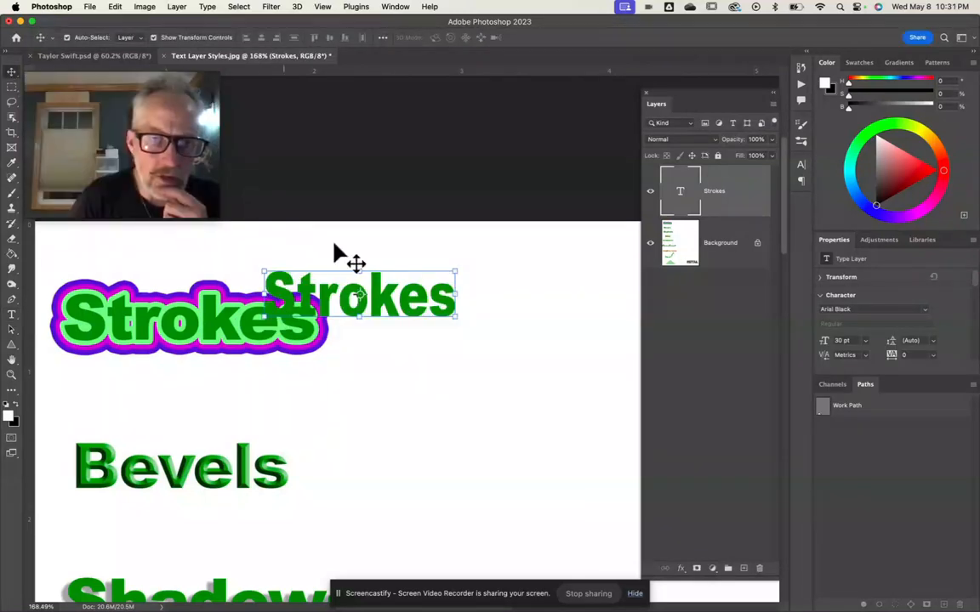
pyautogui.moveTo(390, 309); pyautogui.dragTo(502, 334)
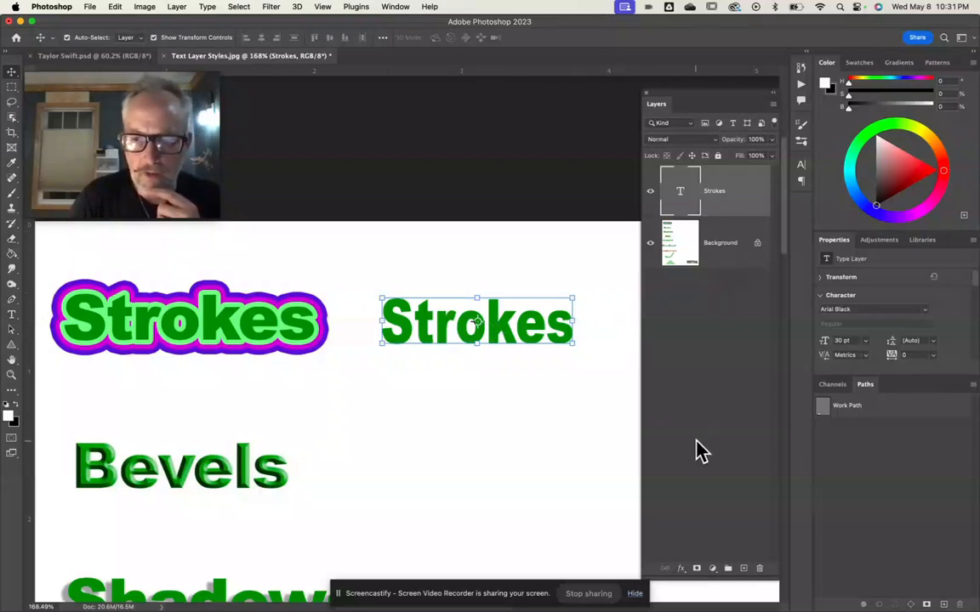
# - Open the Layer Style dialog for the Strokes text layer and reposition the dialog
pyautogui.click(681, 570)
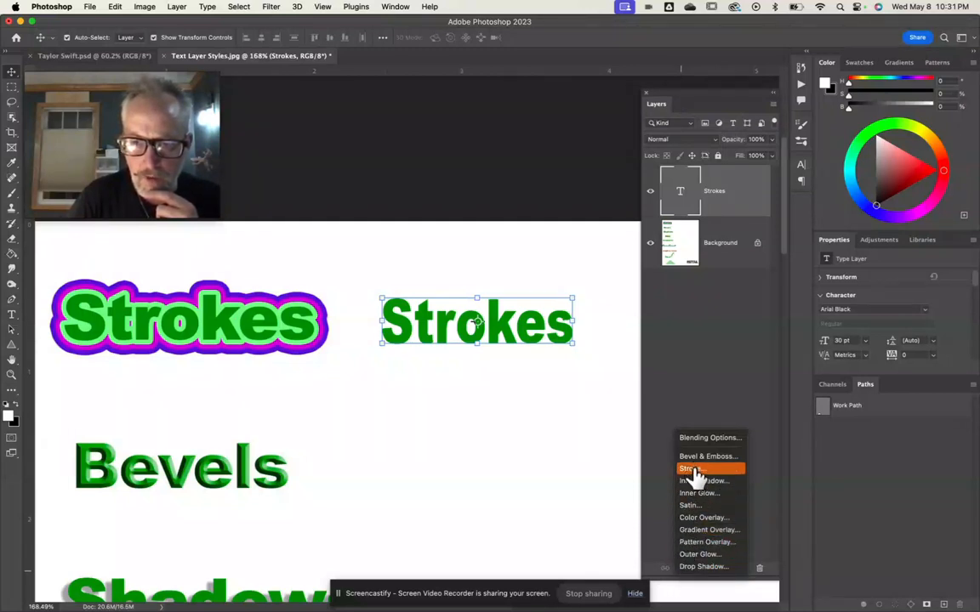
pyautogui.click(747, 204)
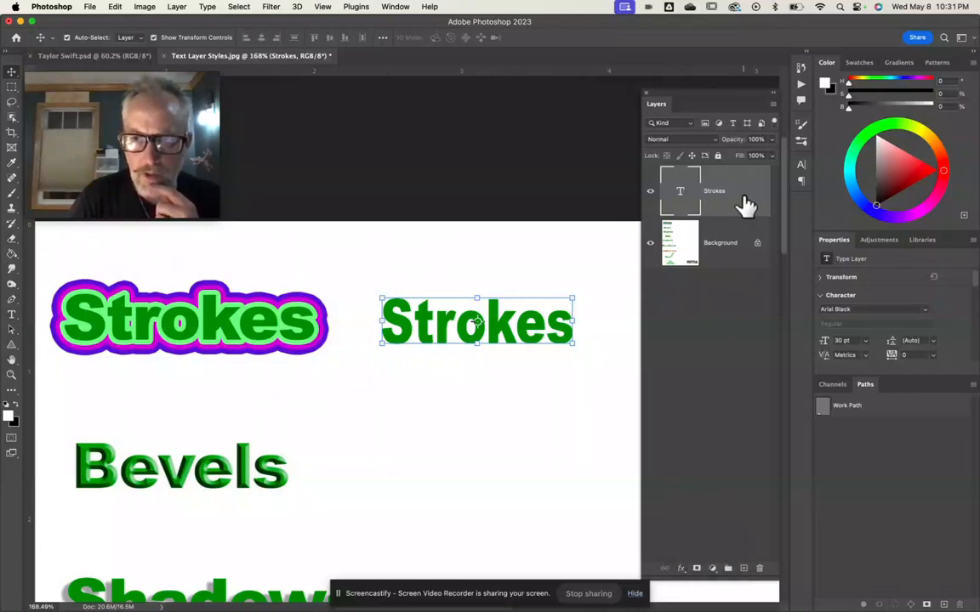
pyautogui.doubleClick(746, 204)
pyautogui.moveTo(738, 186); pyautogui.dragTo(757, 166)
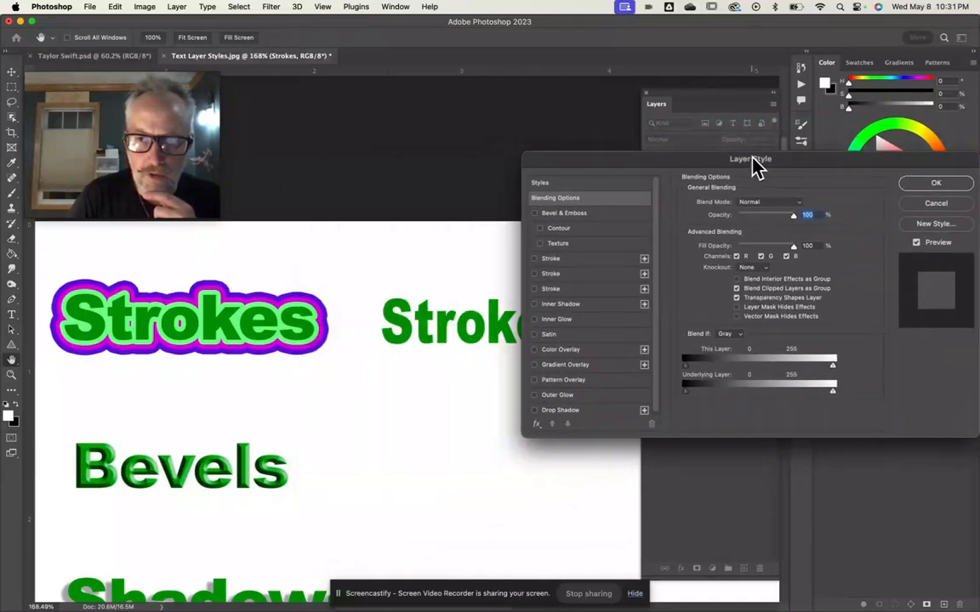
# - Delete the surplus Stroke effects from the Strokes layer's style list until one remains, and enable that light green stroke
pyautogui.click(602, 290)
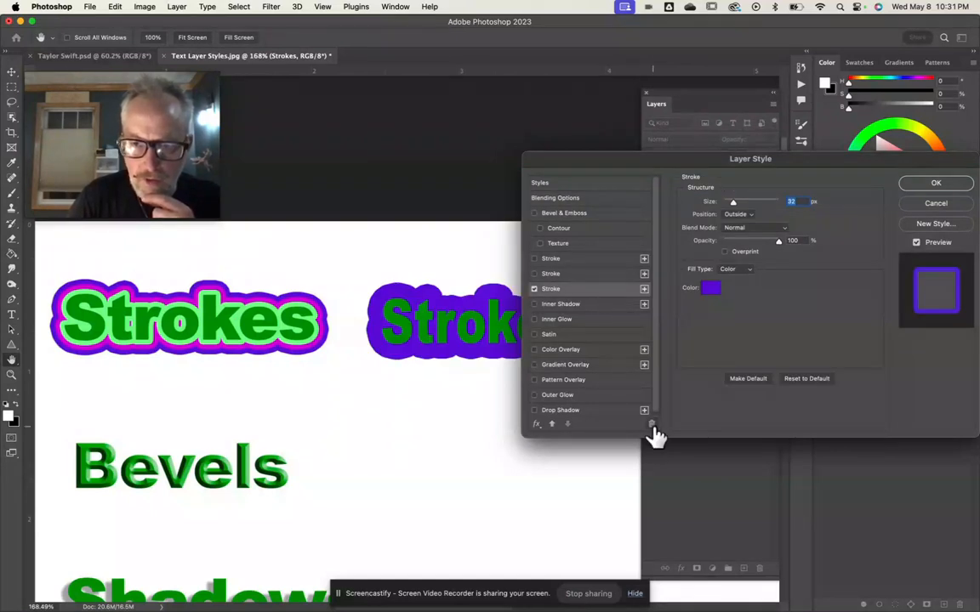
pyautogui.click(652, 423)
pyautogui.click(644, 290)
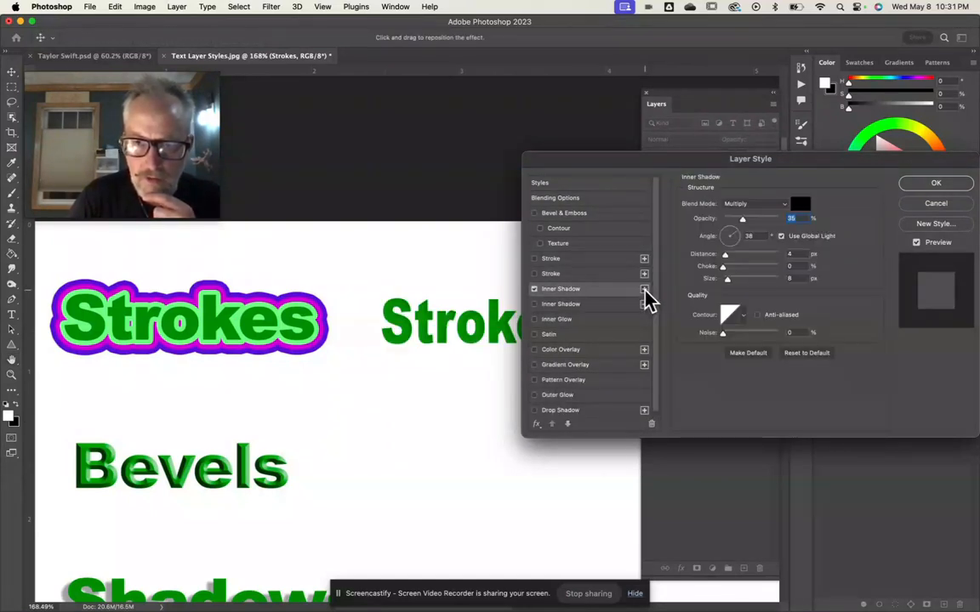
pyautogui.click(644, 274)
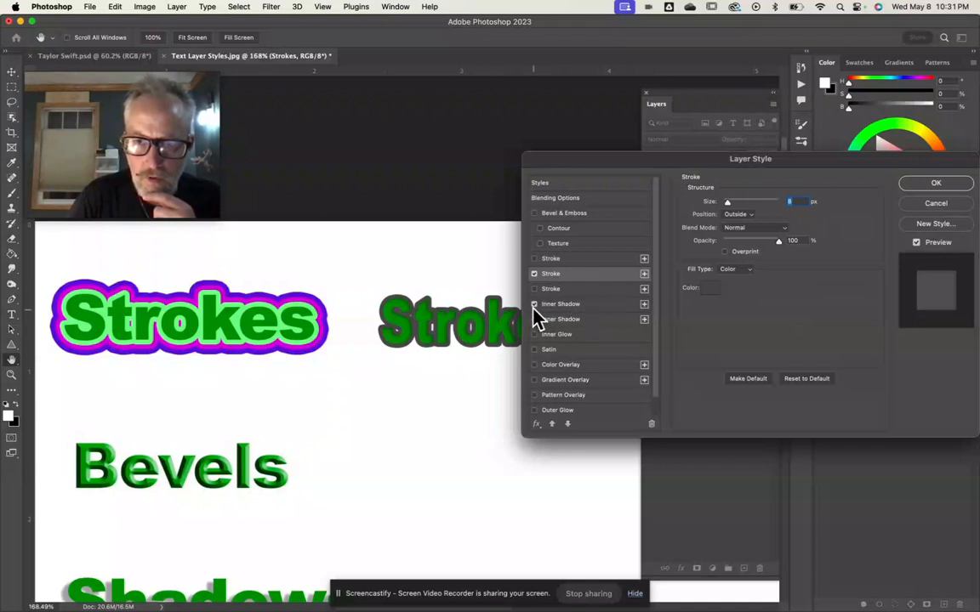
pyautogui.click(651, 424)
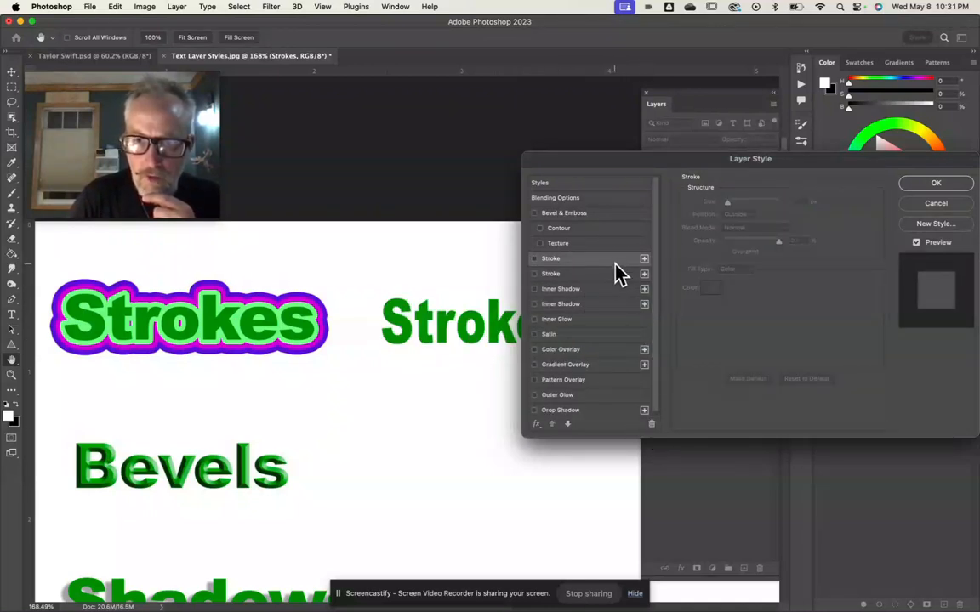
pyautogui.click(629, 275)
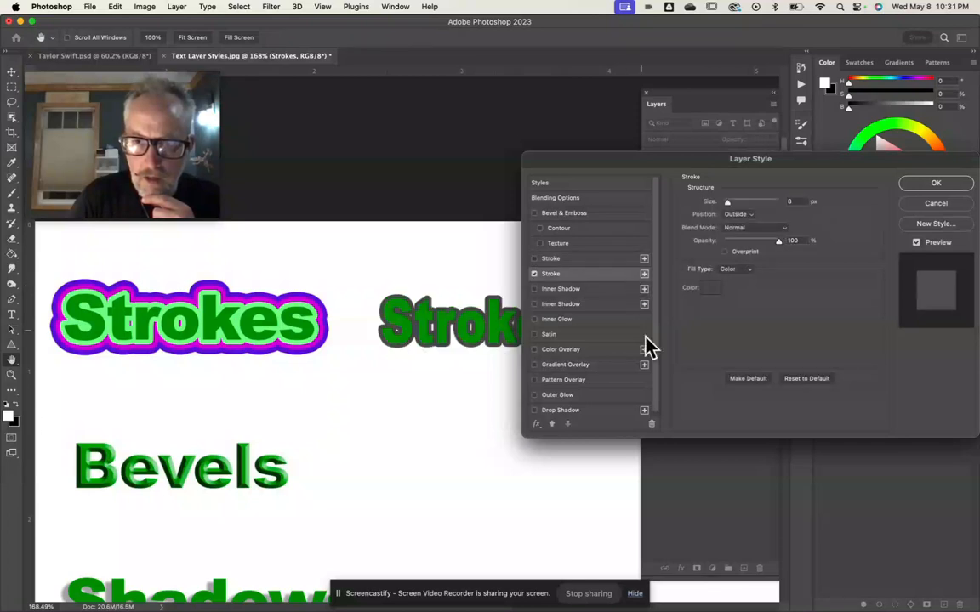
pyautogui.click(652, 425)
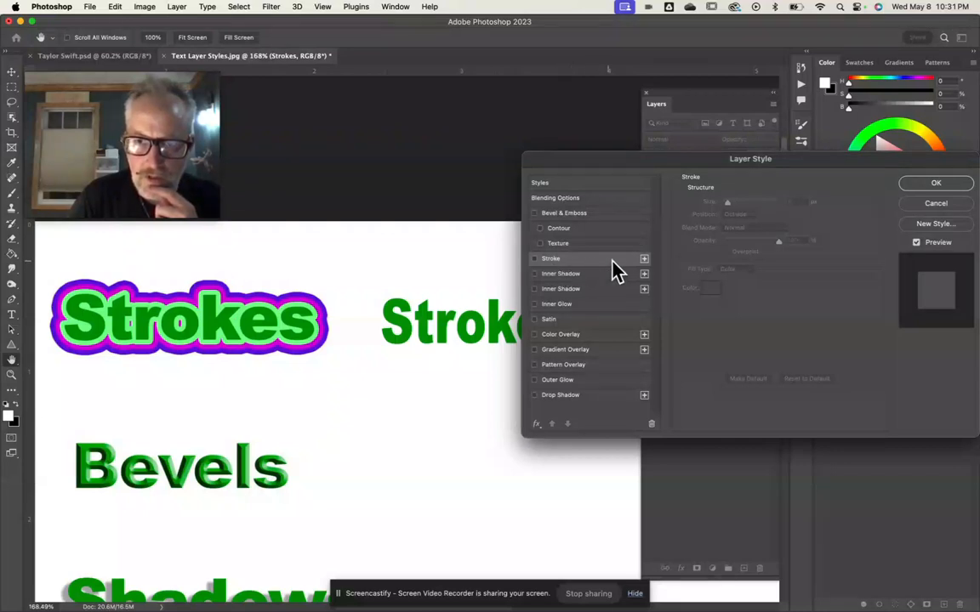
pyautogui.click(535, 259)
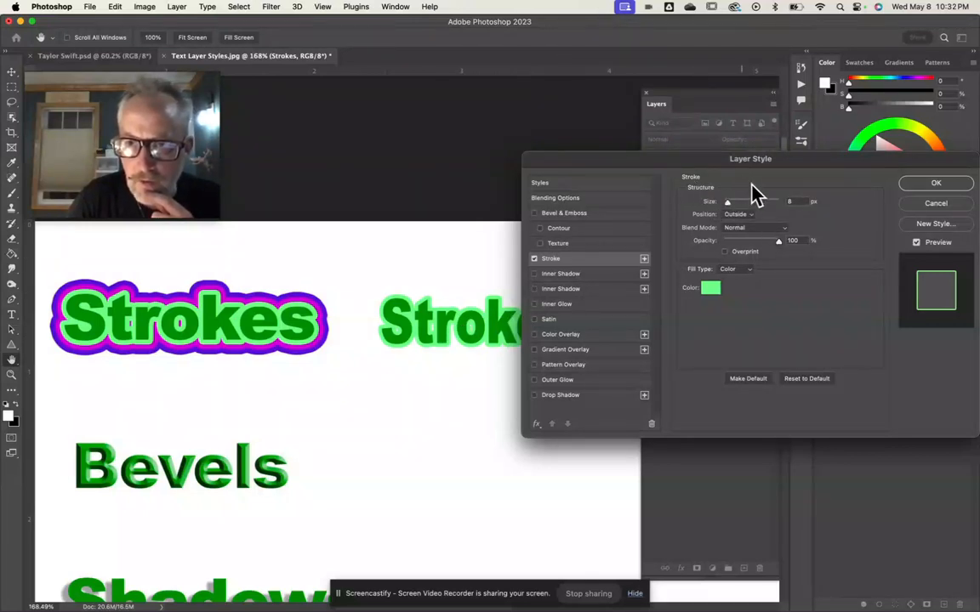
# - Try a 7 px stroke size and the Inside and Center stroke positions, and return the position to Outside
pyautogui.moveTo(728, 204)
pyautogui.mouseDown()
pyautogui.moveTo(736, 205)
pyautogui.moveTo(727, 204)
pyautogui.mouseUp()
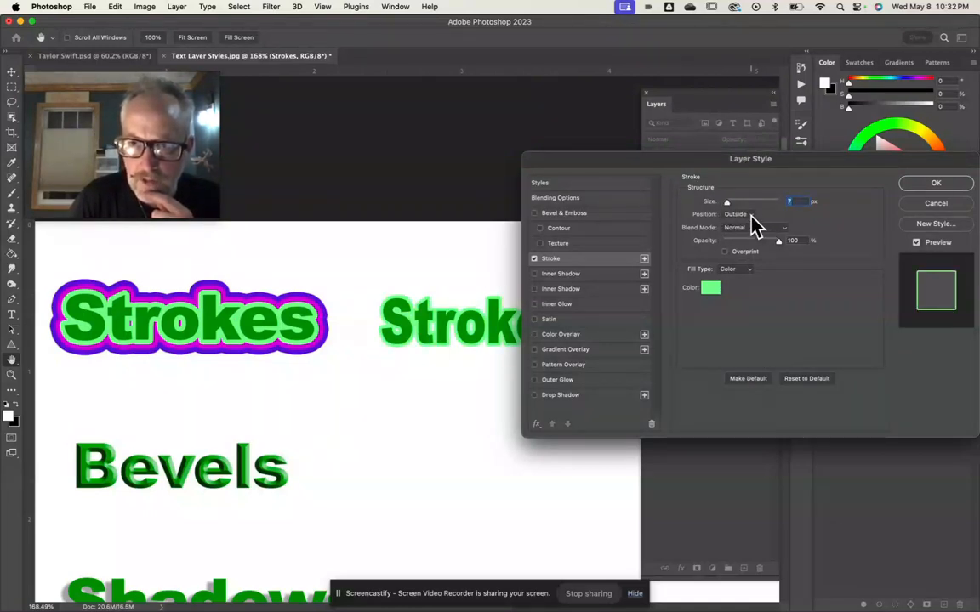
pyautogui.click(752, 218)
pyautogui.click(745, 241)
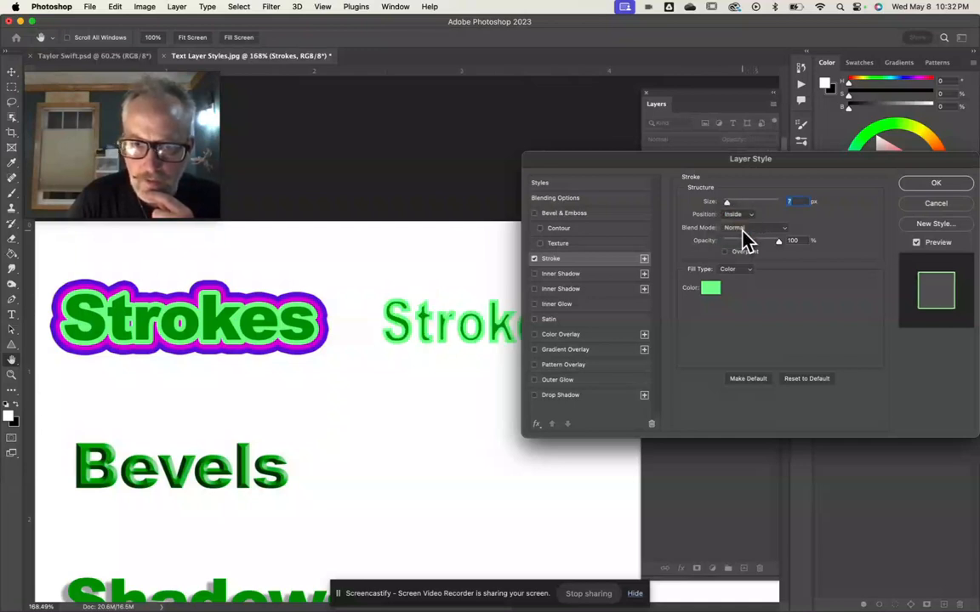
pyautogui.click(740, 214)
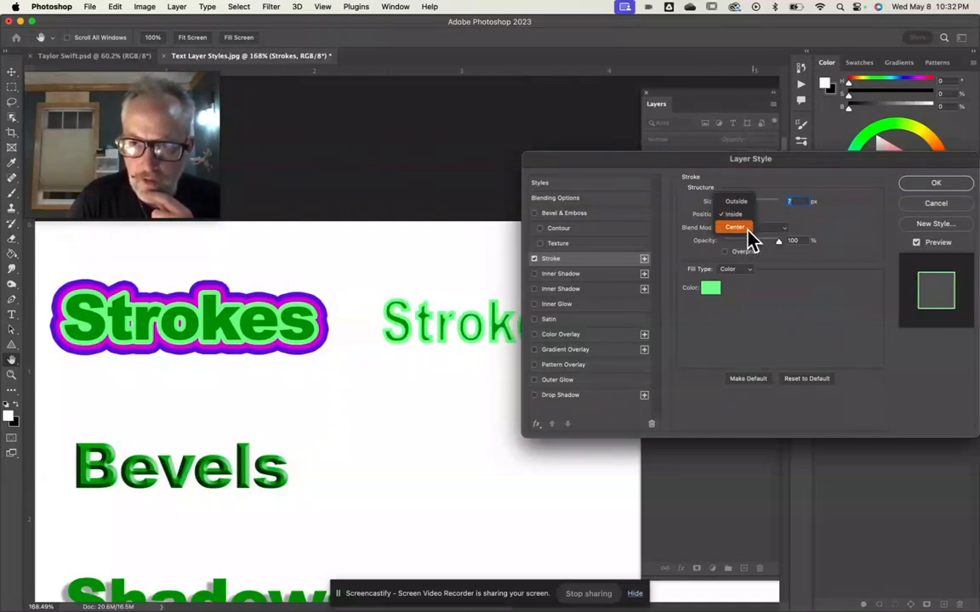
pyautogui.click(748, 231)
pyautogui.click(749, 215)
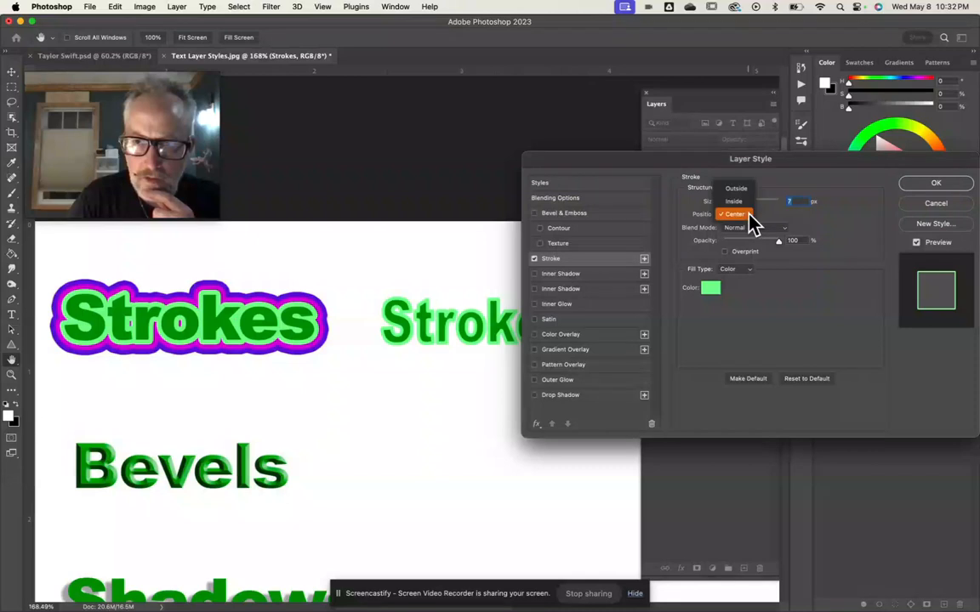
pyautogui.click(746, 190)
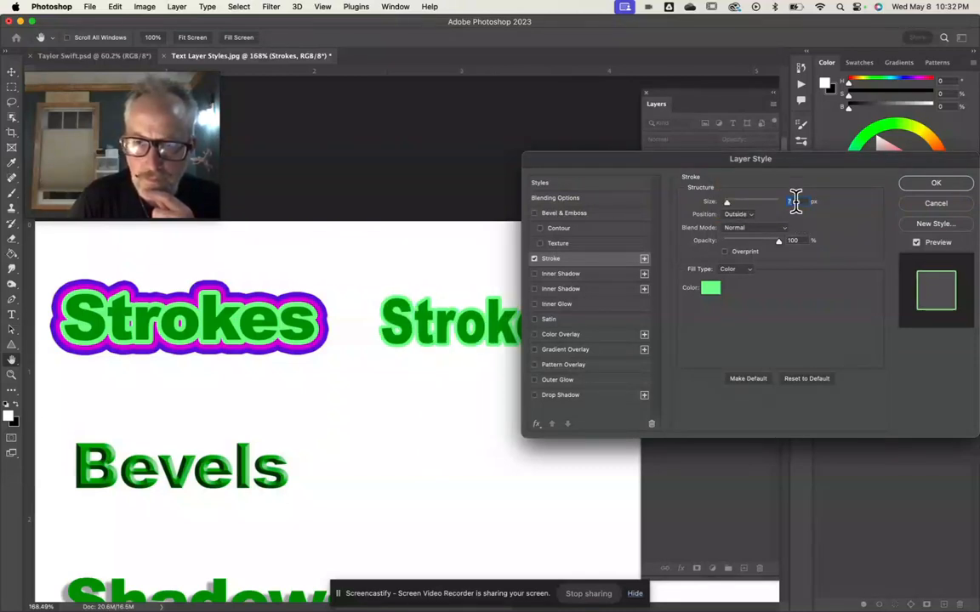
# - Set the stroke size to 8 px and apply the layer style
pyautogui.write('8')
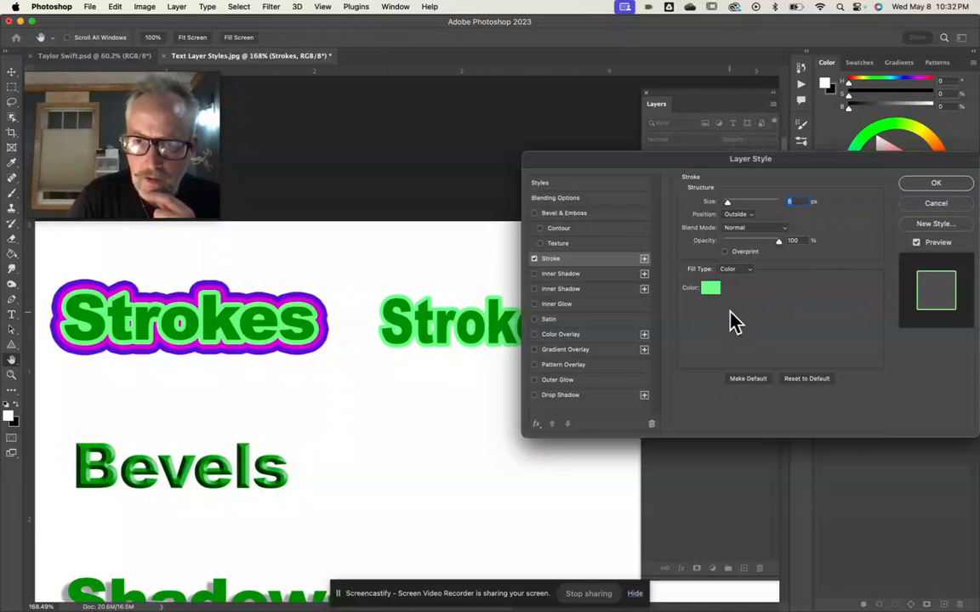
pyautogui.click(935, 183)
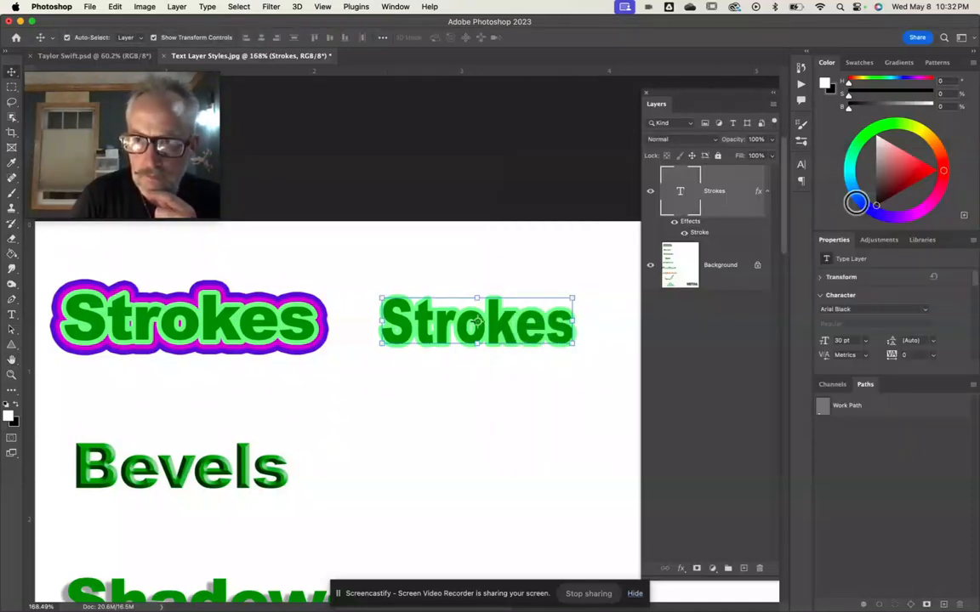
# - Reopen the Strokes layer's style and color the stroke light green (a0fb9b), sampled from the sample's innermost outline
pyautogui.doubleClick(719, 204)
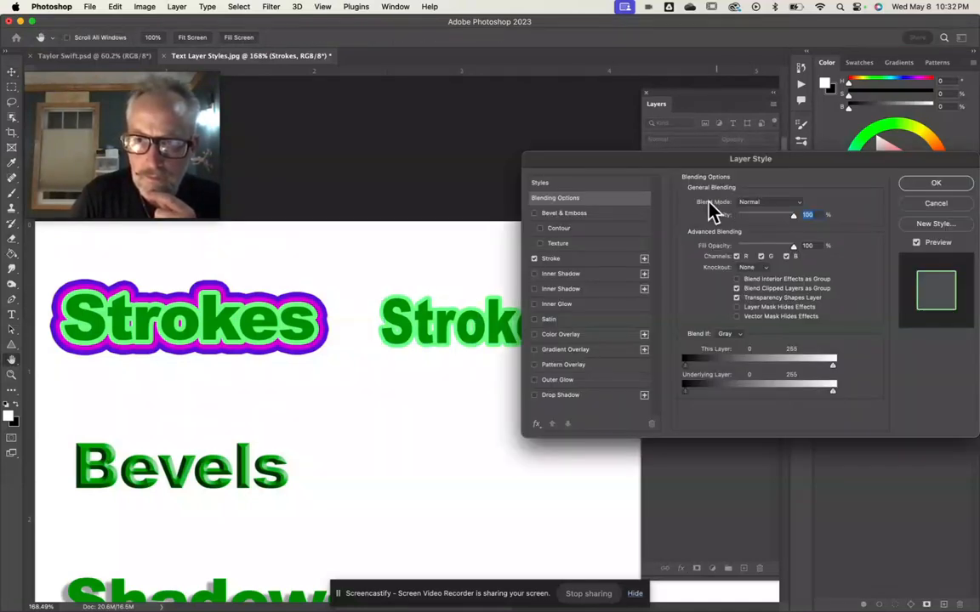
pyautogui.click(608, 259)
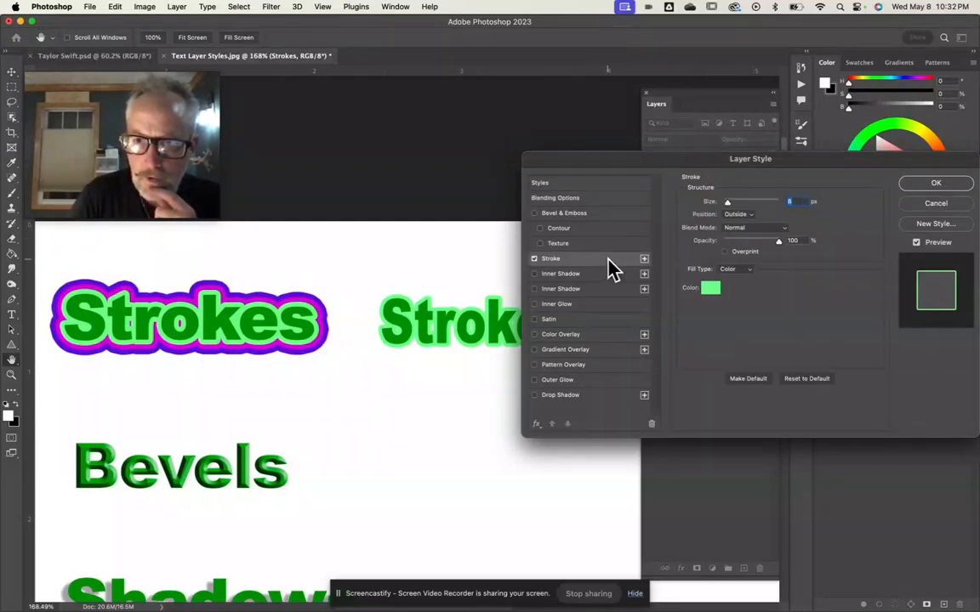
pyautogui.click(710, 291)
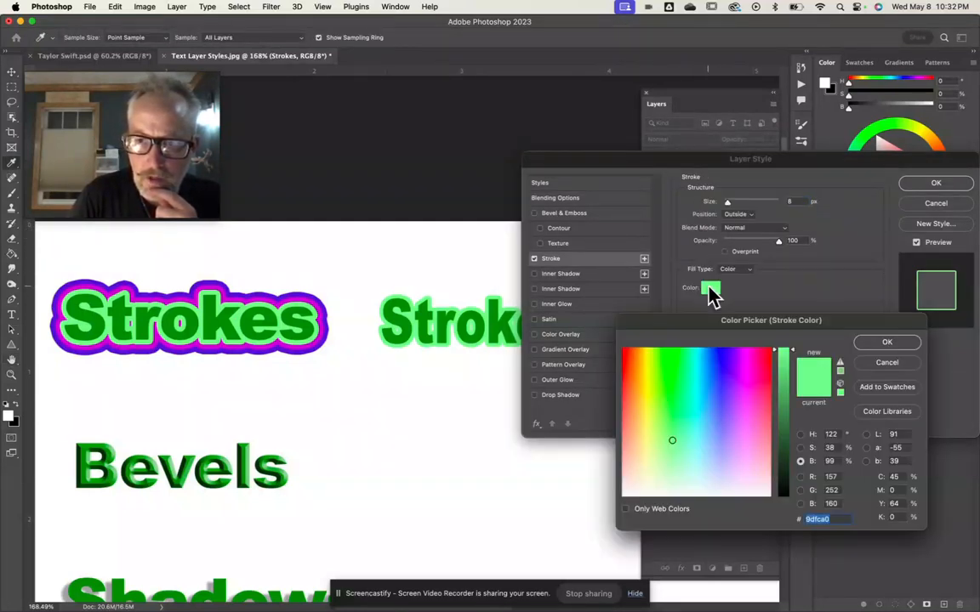
pyautogui.moveTo(677, 400)
pyautogui.mouseDown()
pyautogui.moveTo(713, 393)
pyautogui.moveTo(715, 420)
pyautogui.moveTo(674, 387)
pyautogui.mouseUp()
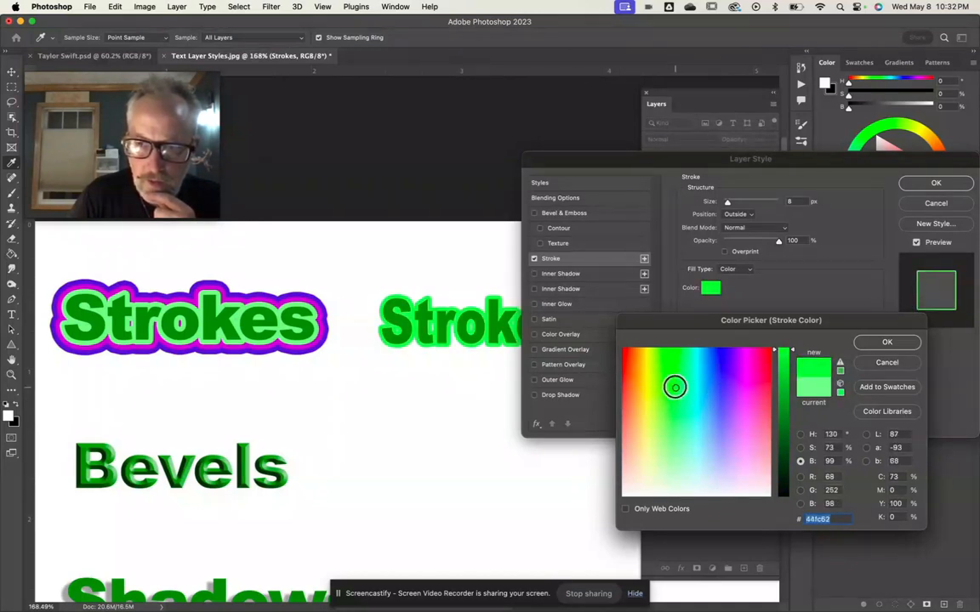
pyautogui.click(306, 342)
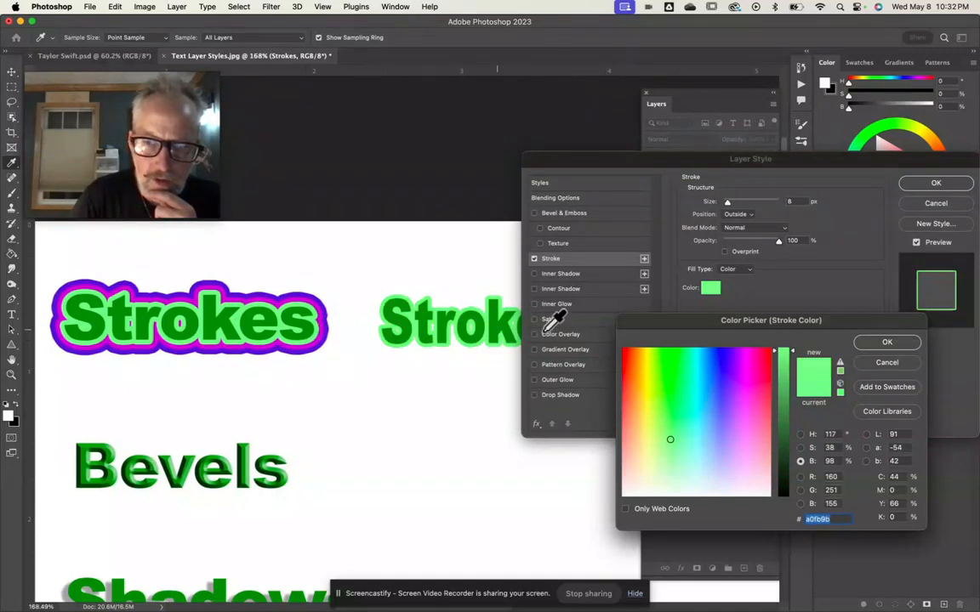
pyautogui.click(887, 343)
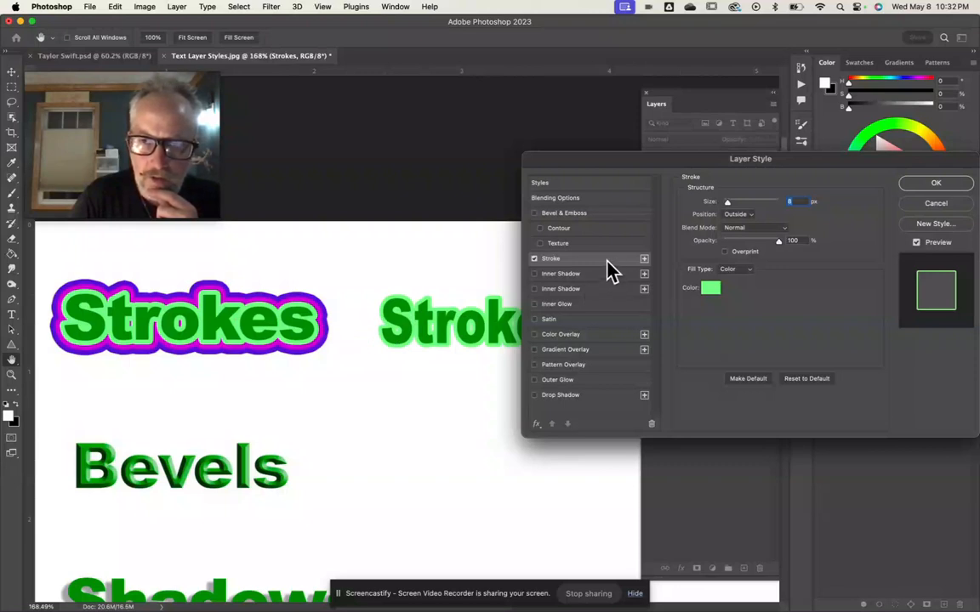
# - Add a second Stroke effect and color the lower one magenta (c72cd0), sampled from the sample's middle outline
pyautogui.click(643, 260)
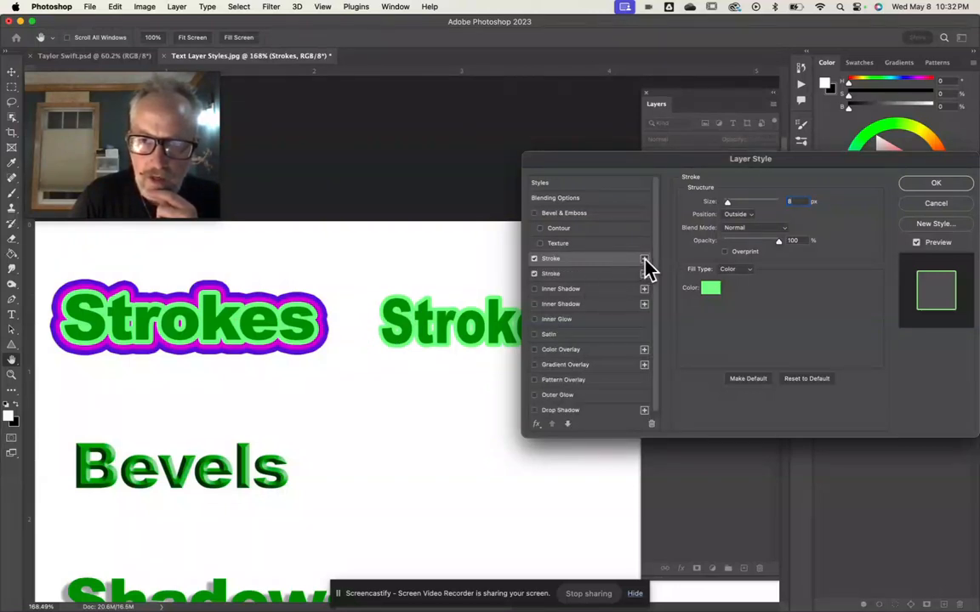
pyautogui.click(589, 273)
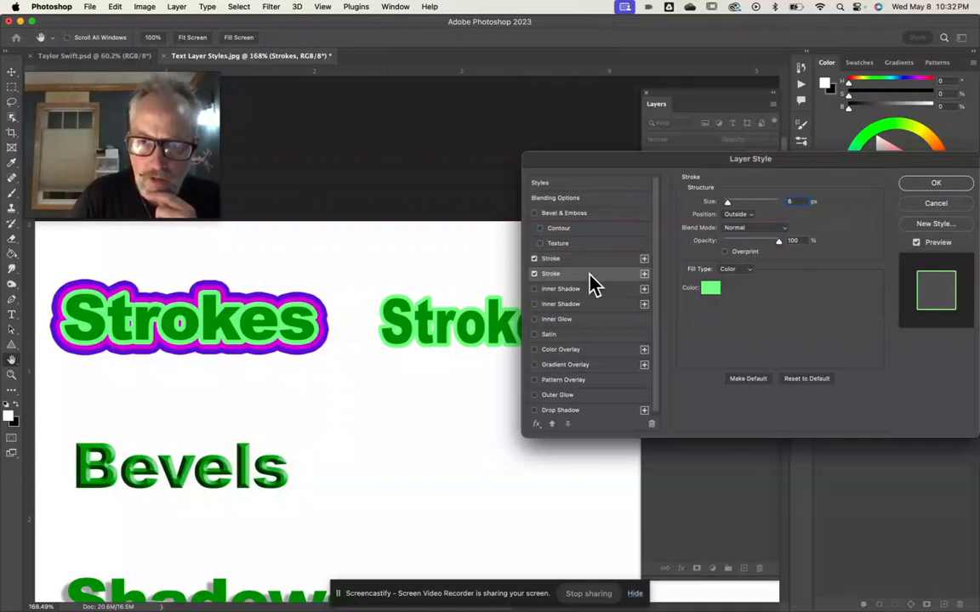
pyautogui.click(709, 288)
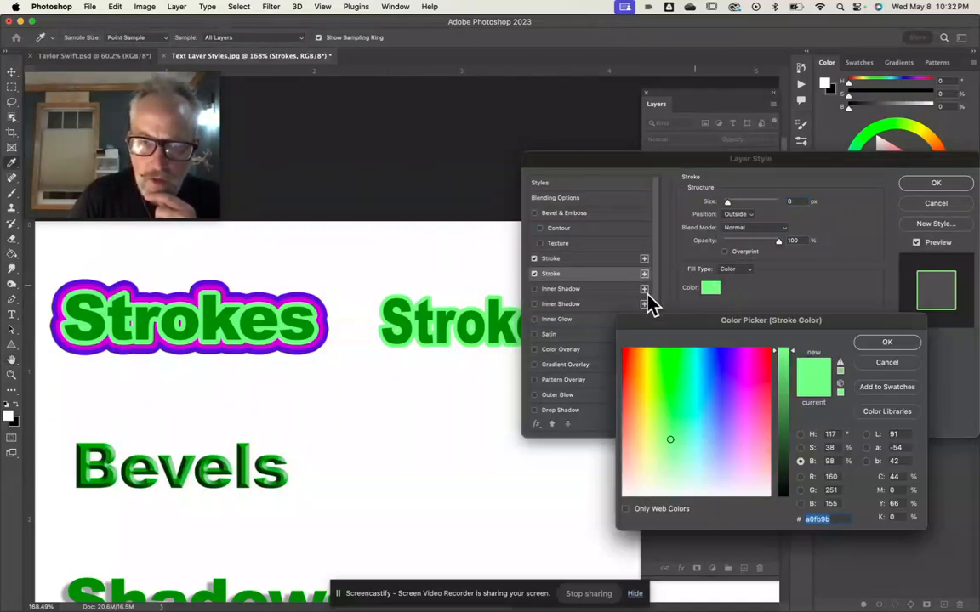
pyautogui.click(323, 320)
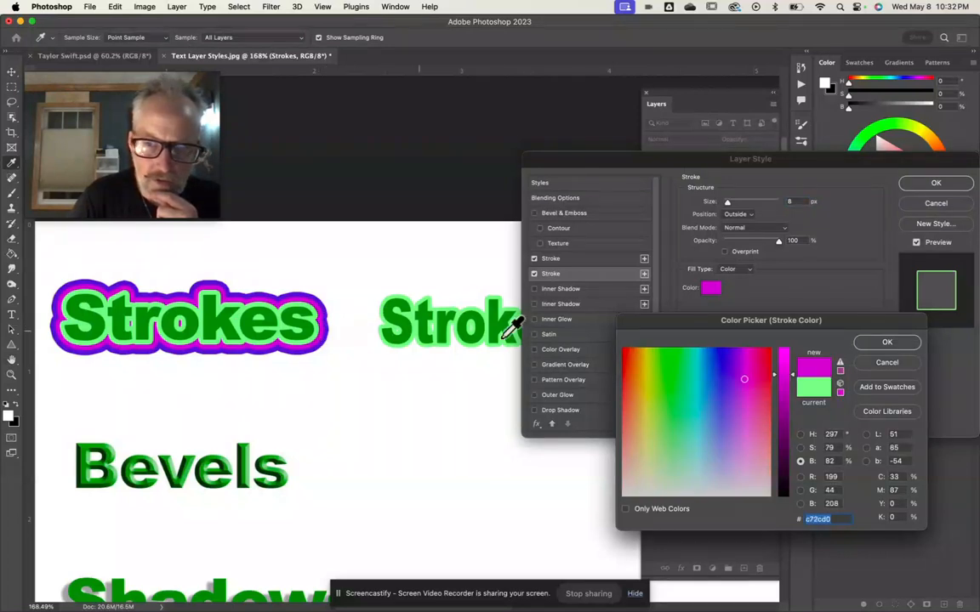
pyautogui.click(886, 344)
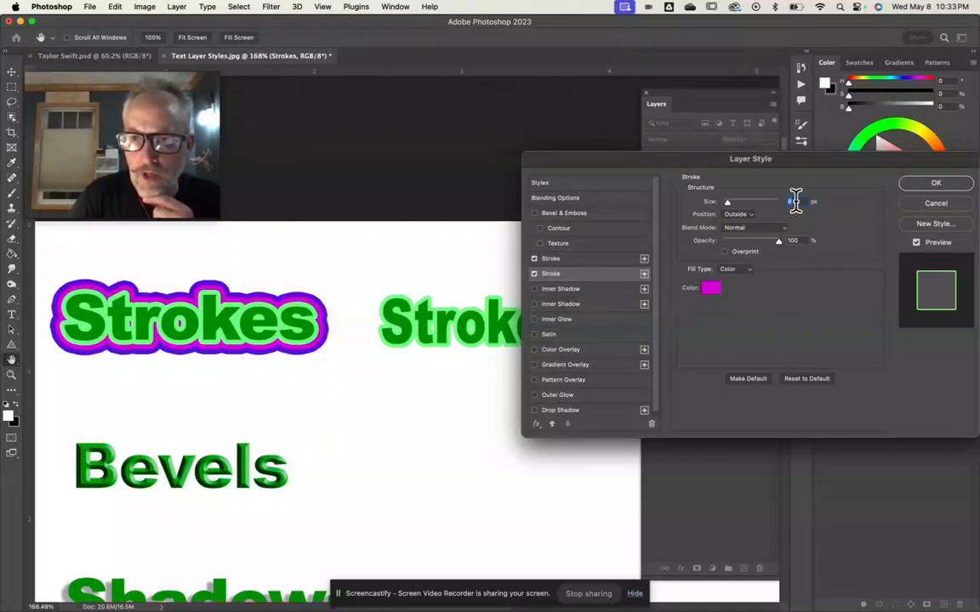
# - Set the magenta stroke's size to 22 px and apply the layer style
pyautogui.write('1')
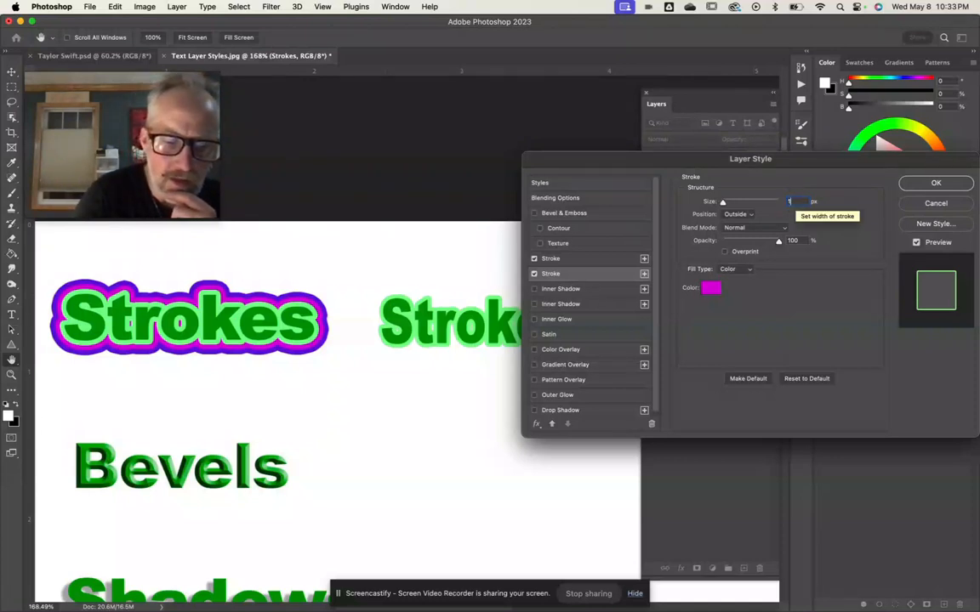
pyautogui.write('0')
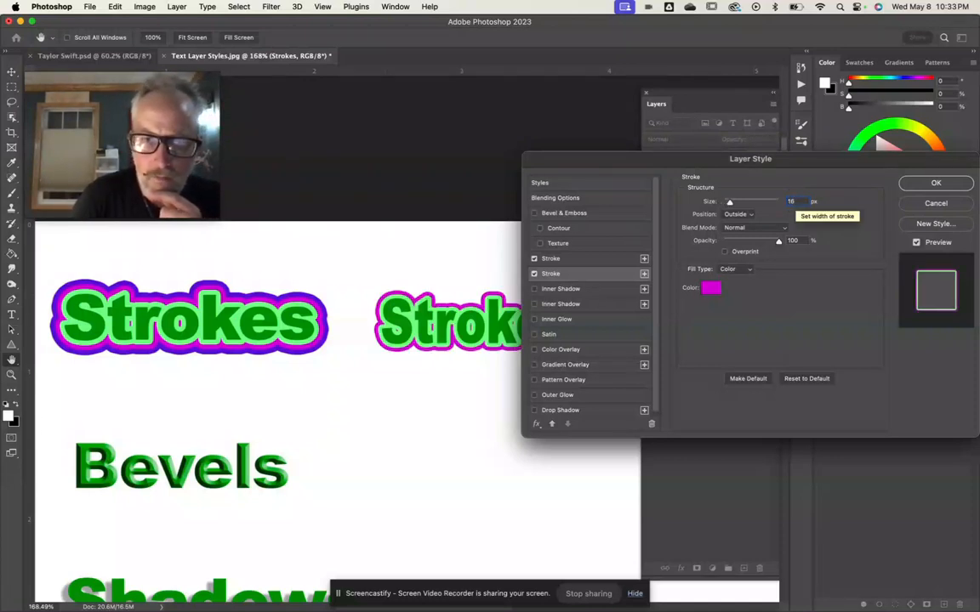
pyautogui.press('BackSpace')
pyautogui.press('BackSpace')
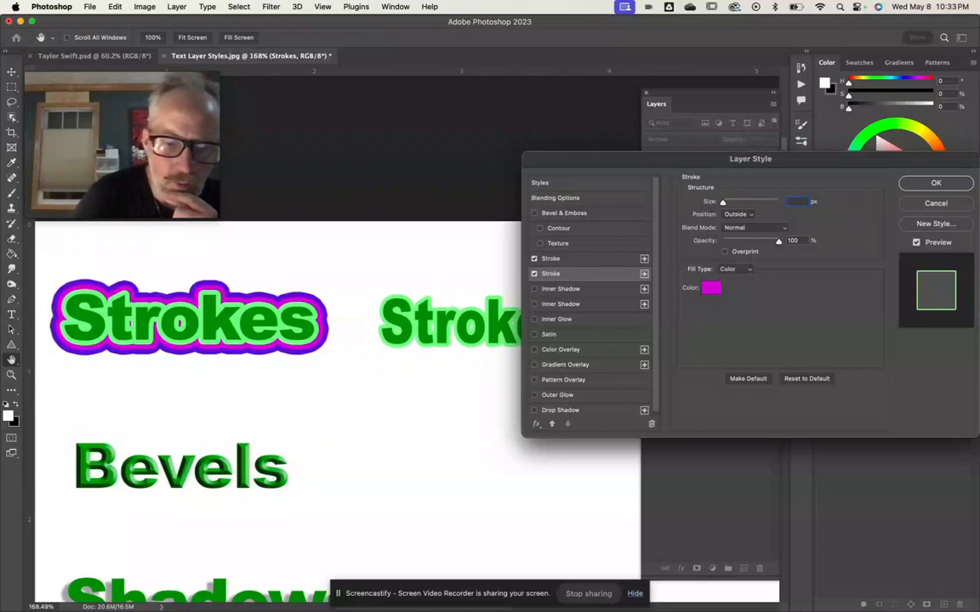
pyautogui.write('22')
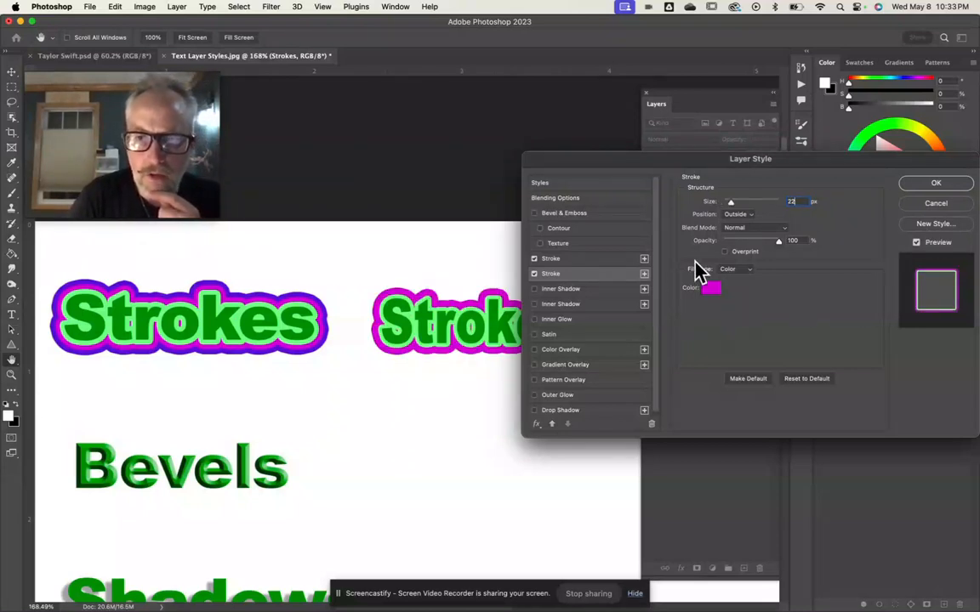
pyautogui.click(927, 184)
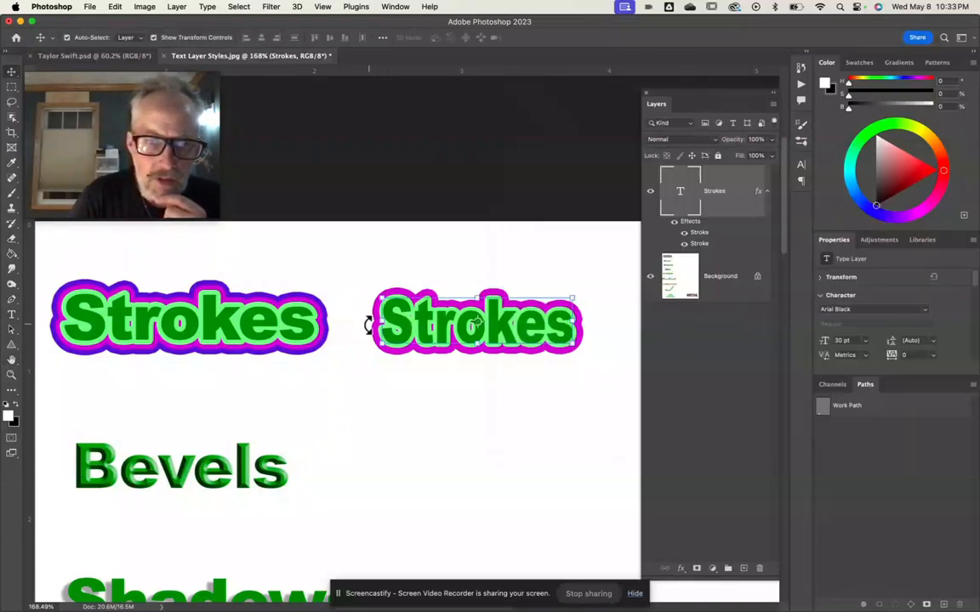
# - Add a third Stroke effect below the magenta one and color it violet (5a27db), sampled from the sample's outermost outline
pyautogui.doubleClick(733, 203)
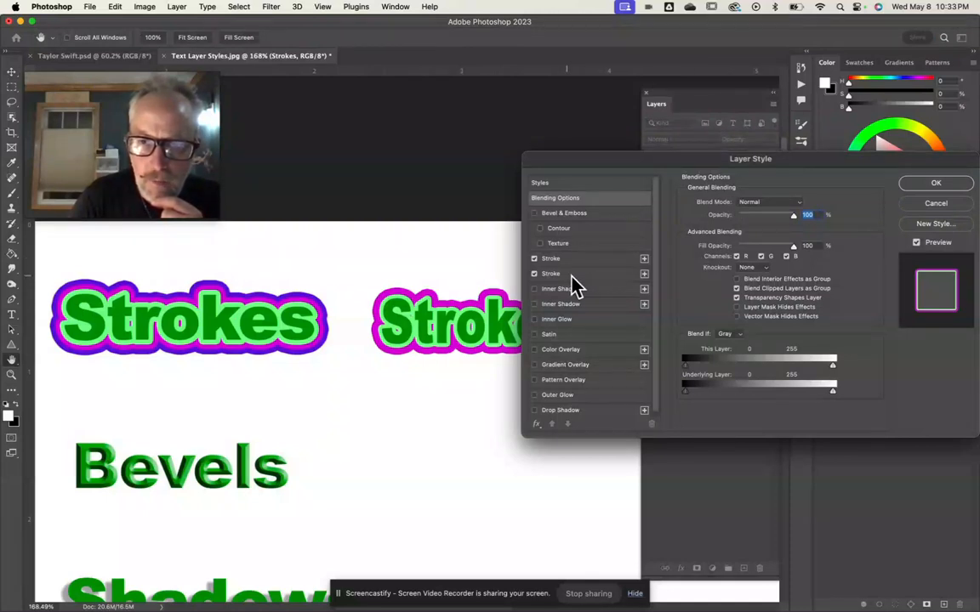
pyautogui.click(644, 273)
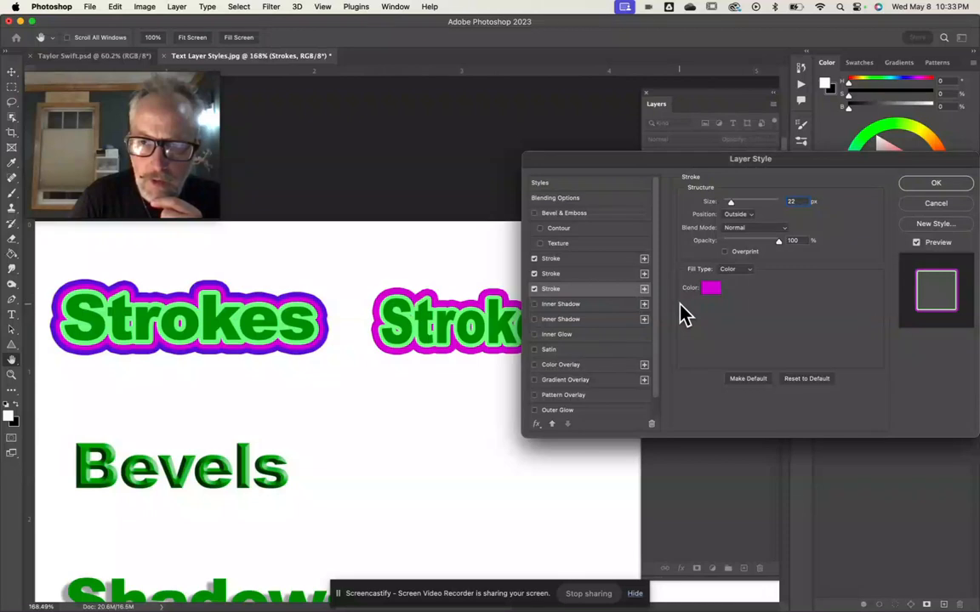
pyautogui.click(713, 291)
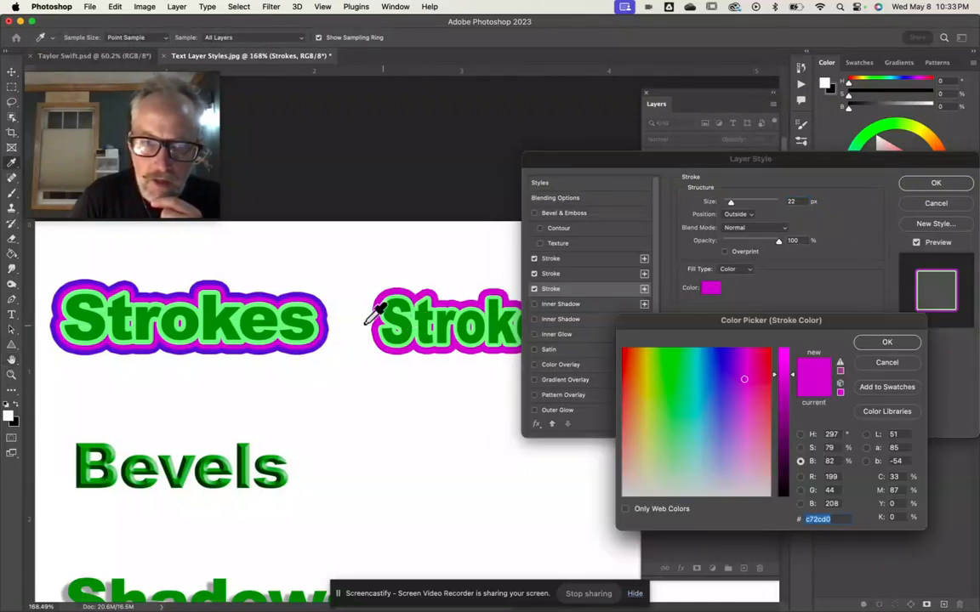
pyautogui.click(327, 337)
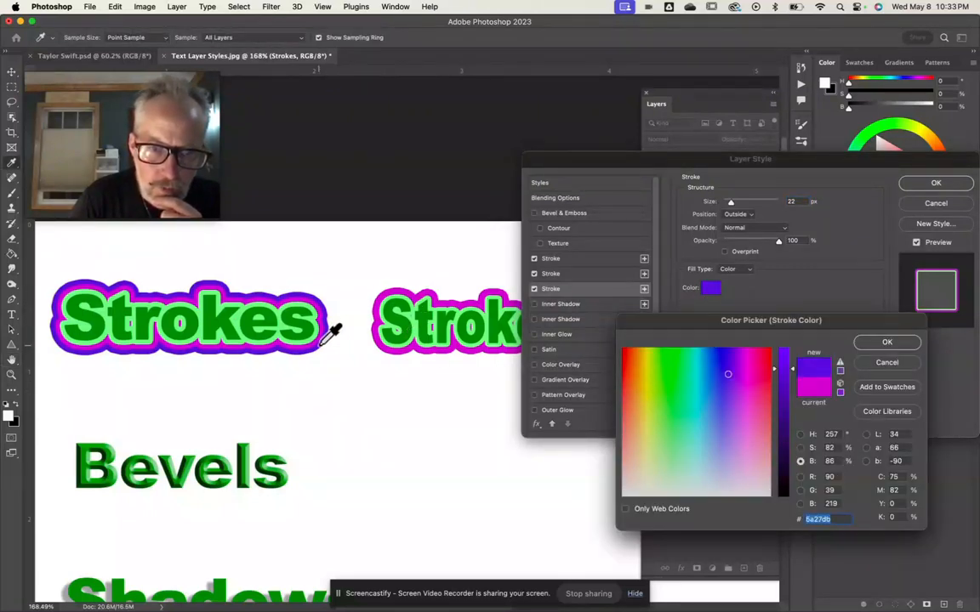
pyautogui.click(885, 343)
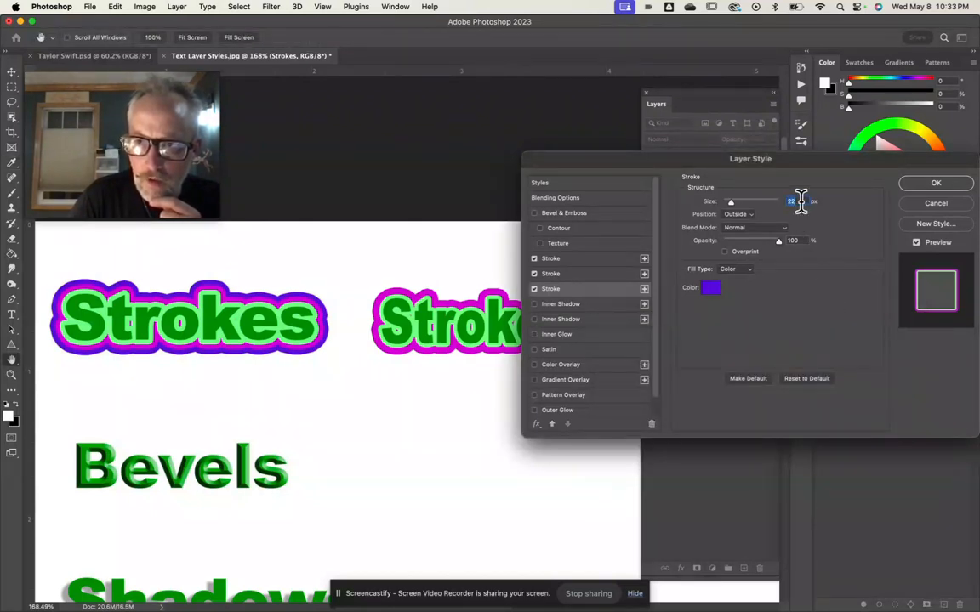
# - Set the violet stroke's size to 33 px and apply the layer style
pyautogui.write('33')
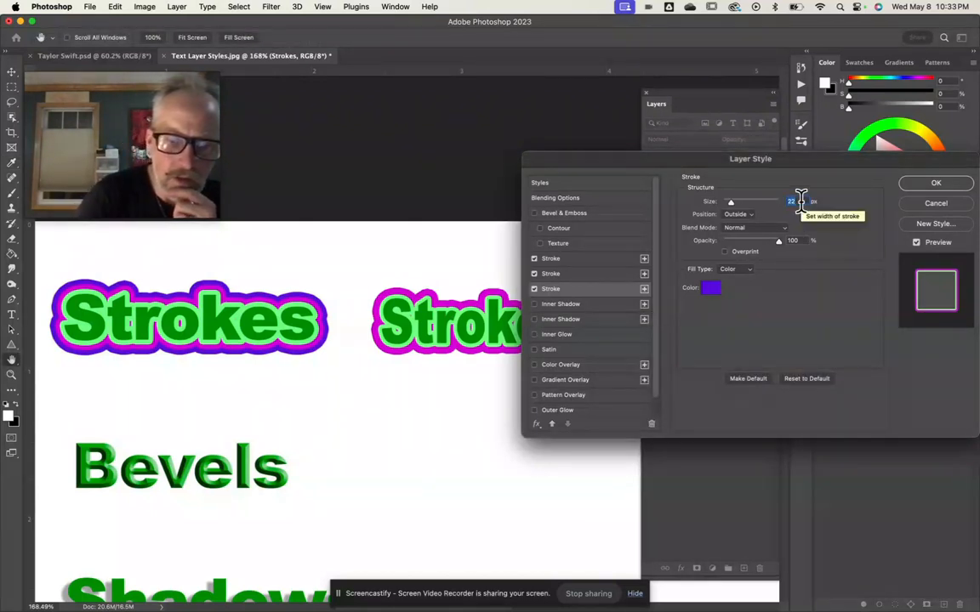
pyautogui.click(946, 186)
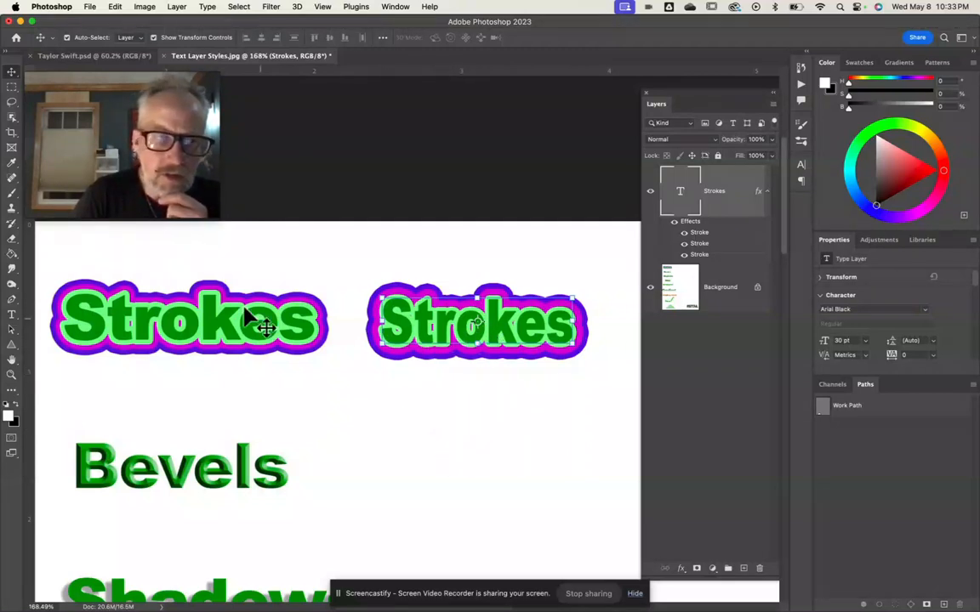
# - Add the text "Bevels" in green Arial Black and place it beside the Bevels sample
pyautogui.click(12, 316)
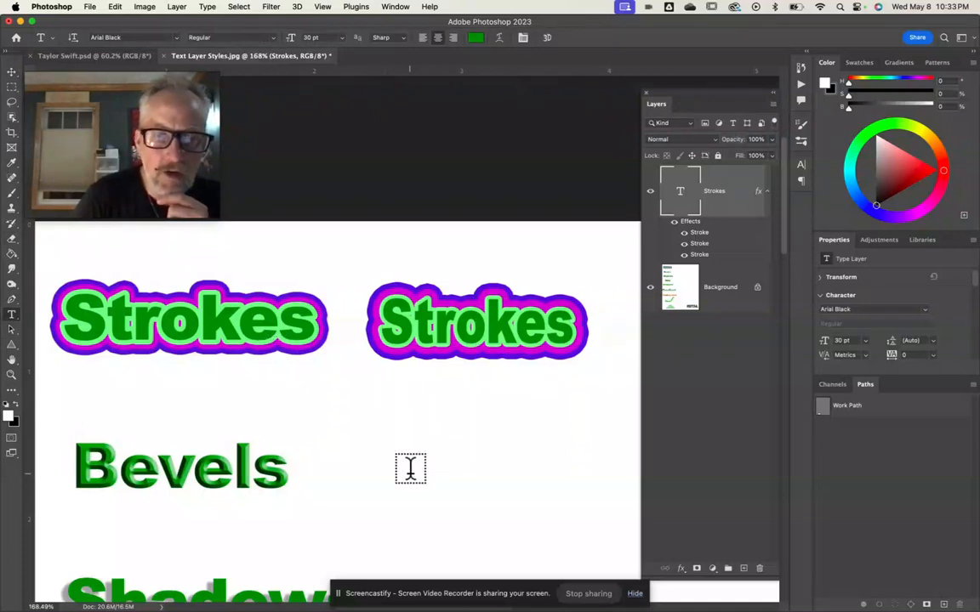
pyautogui.scroll(-3, 410, 468)
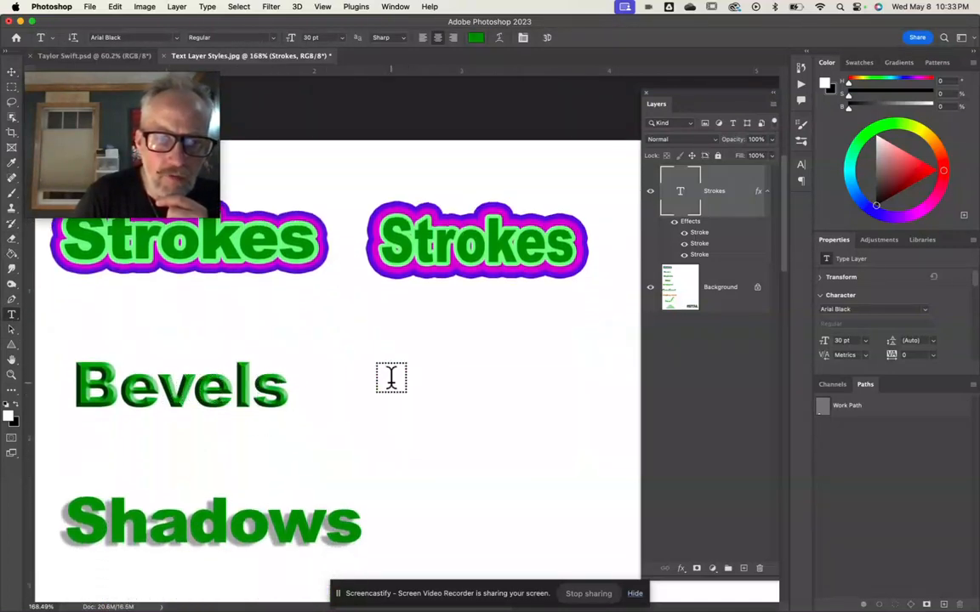
pyautogui.click(372, 383)
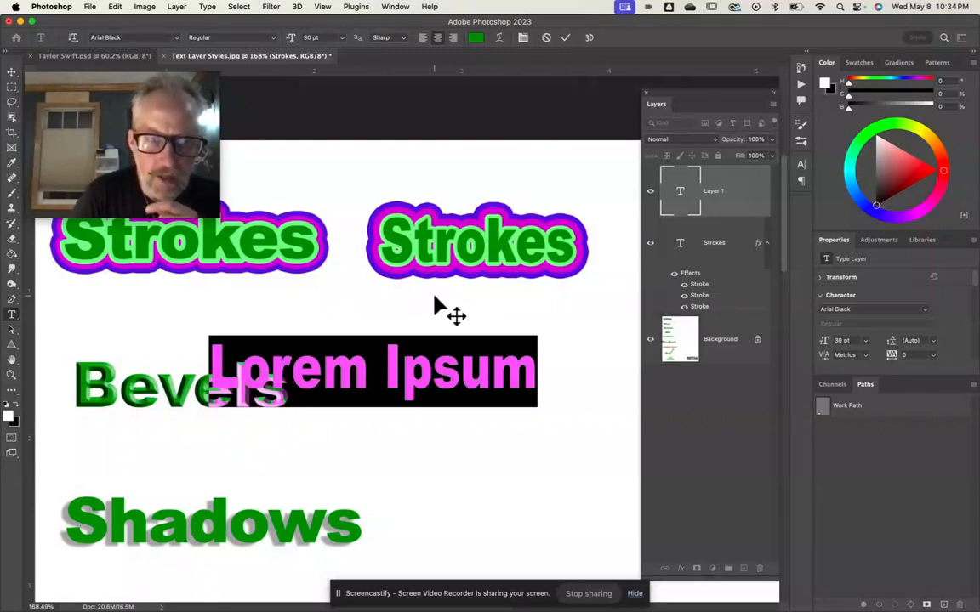
pyautogui.write('Bevels')
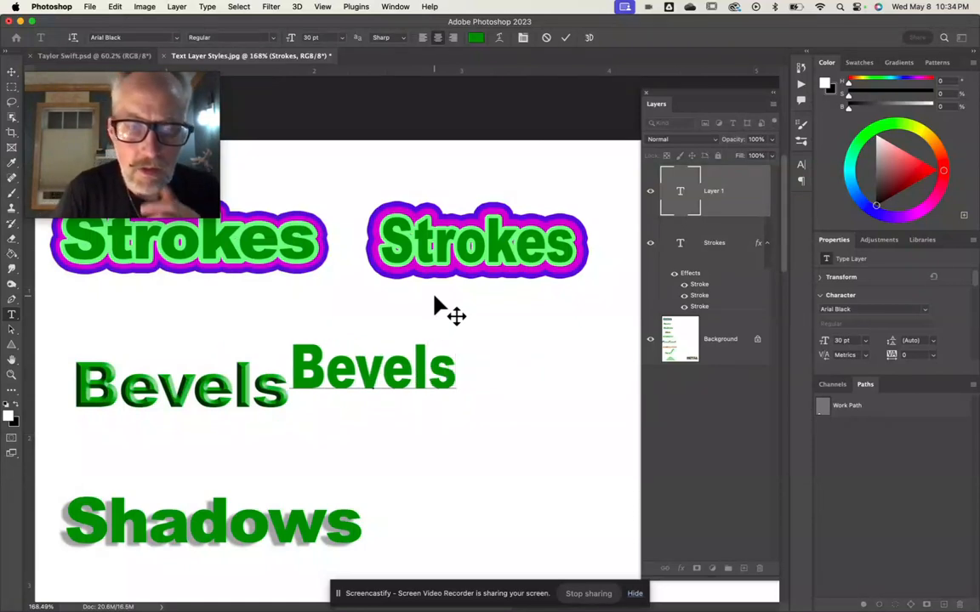
pyautogui.click(12, 73)
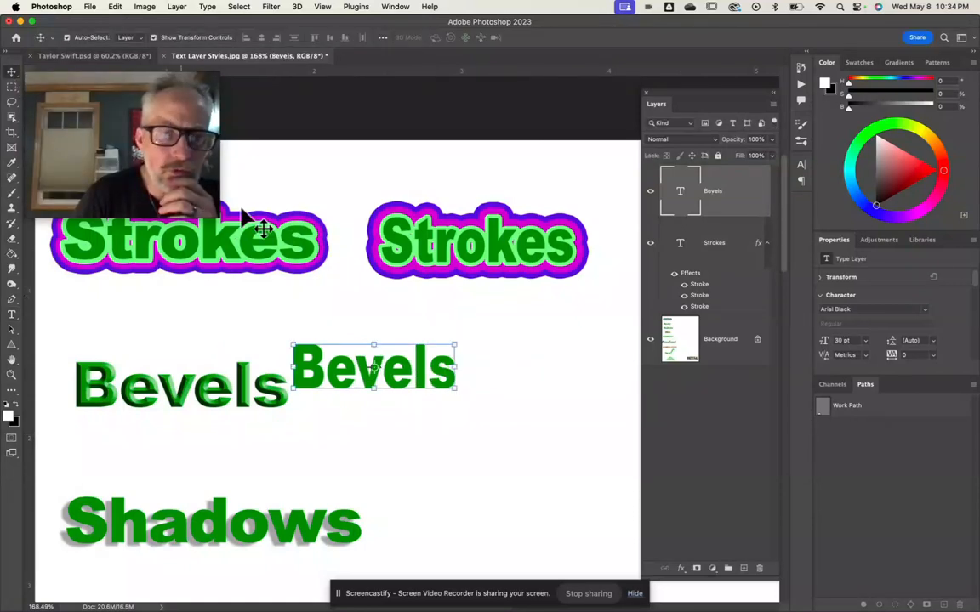
pyautogui.moveTo(407, 374); pyautogui.dragTo(456, 395)
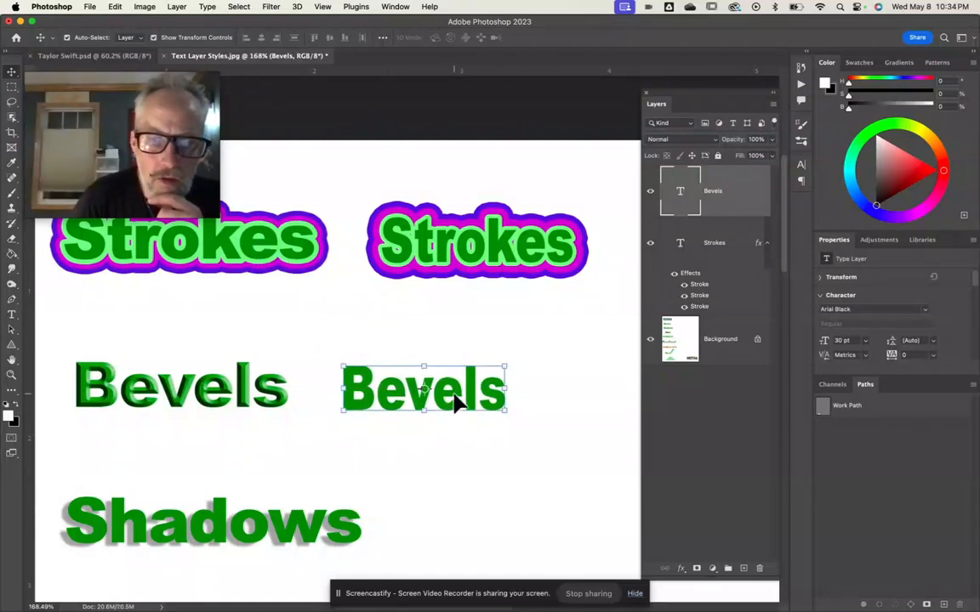
# - Add a Bevel & Emboss effect to the new Bevels layer, reset it to defaults and choose the Chisel Hard technique
pyautogui.doubleClick(742, 194)
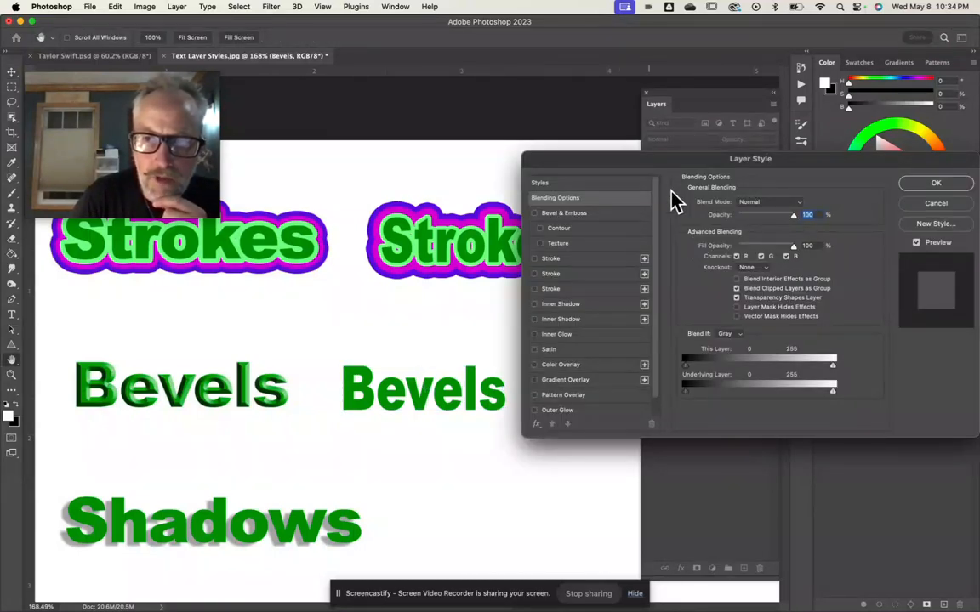
pyautogui.click(602, 214)
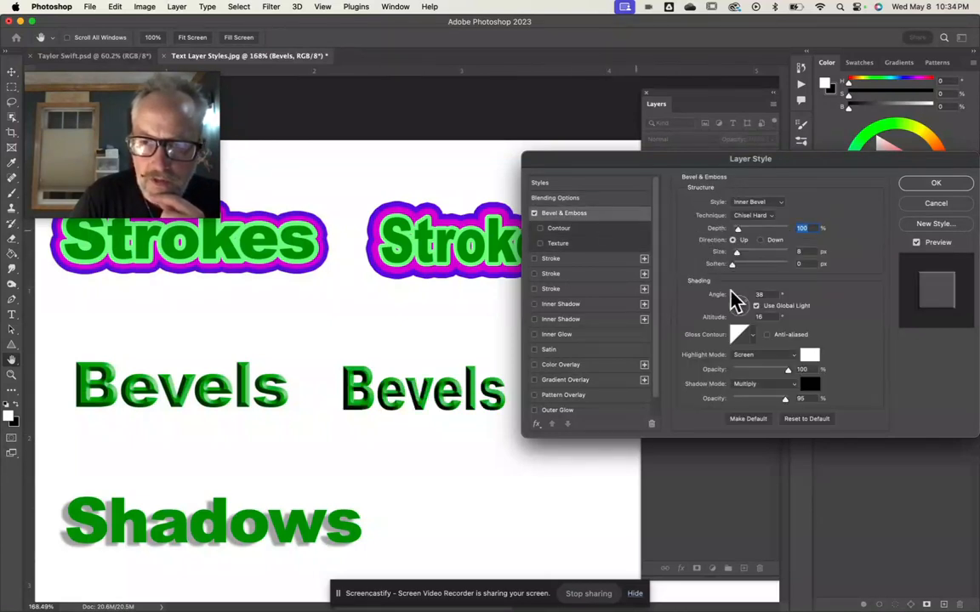
pyautogui.click(808, 420)
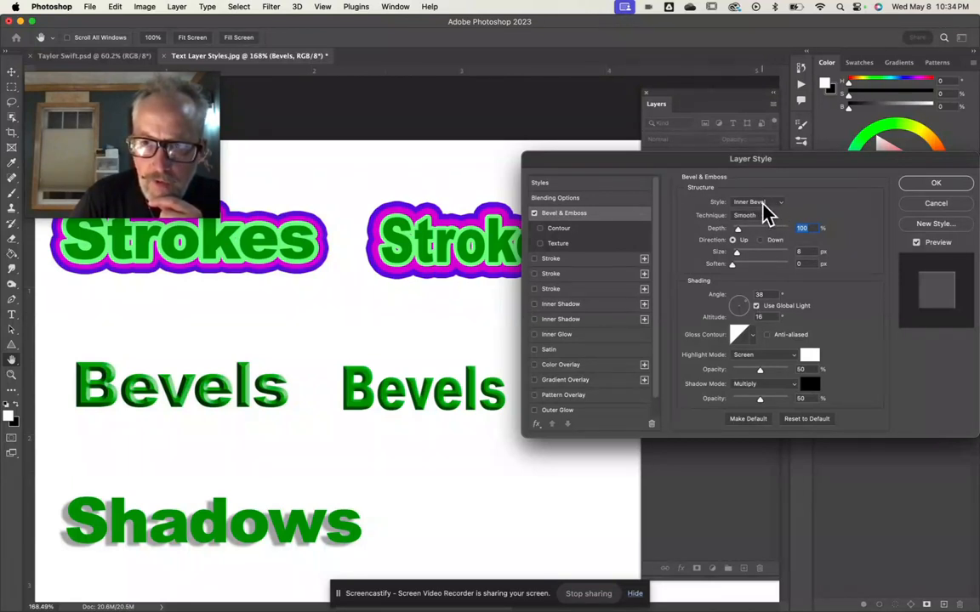
pyautogui.click(751, 217)
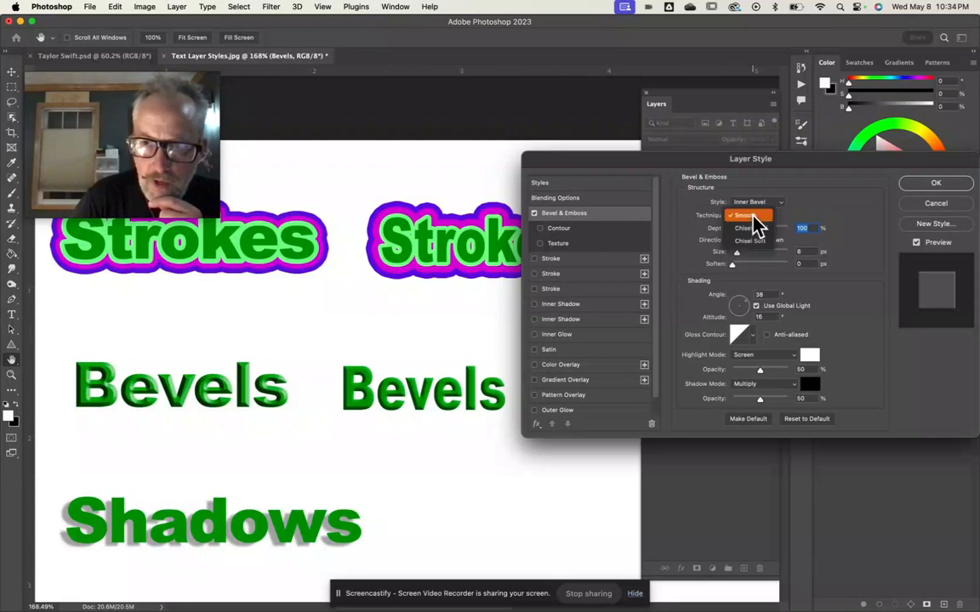
pyautogui.click(760, 228)
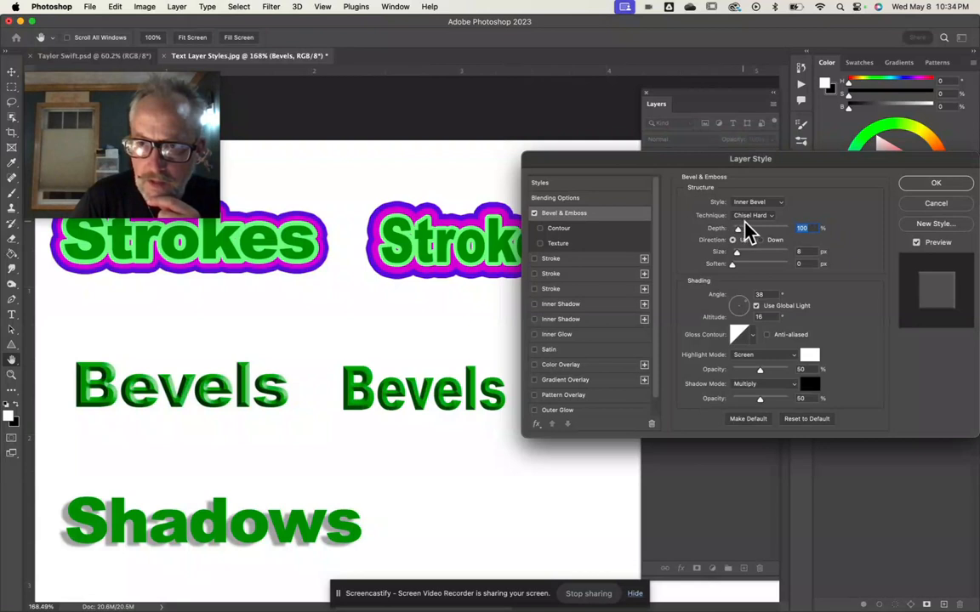
# - Try different light directions for the bevel, ending with an angle of 35° and an altitude of 32°
pyautogui.click(733, 298)
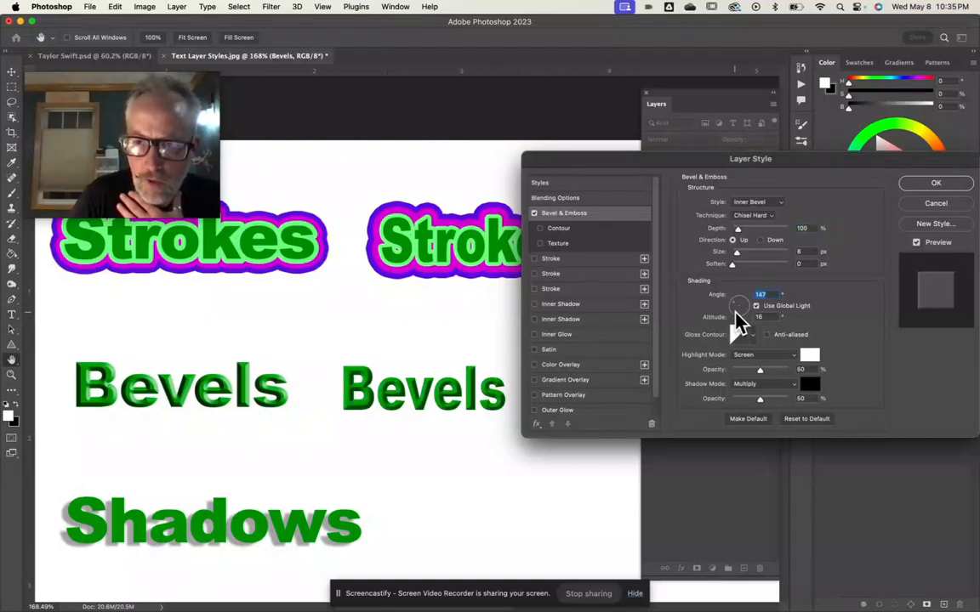
pyautogui.click(735, 311)
pyautogui.click(745, 311)
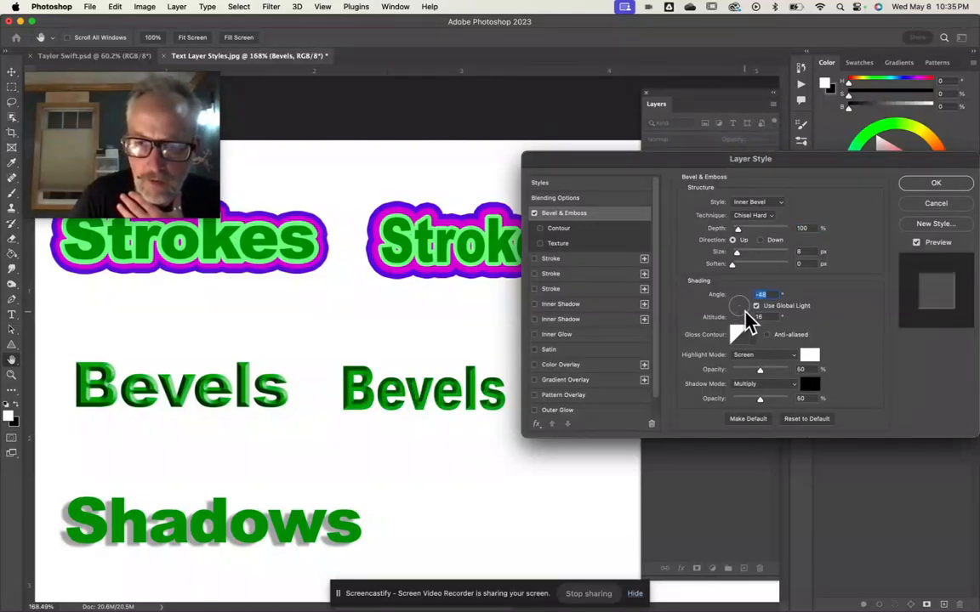
pyautogui.click(749, 303)
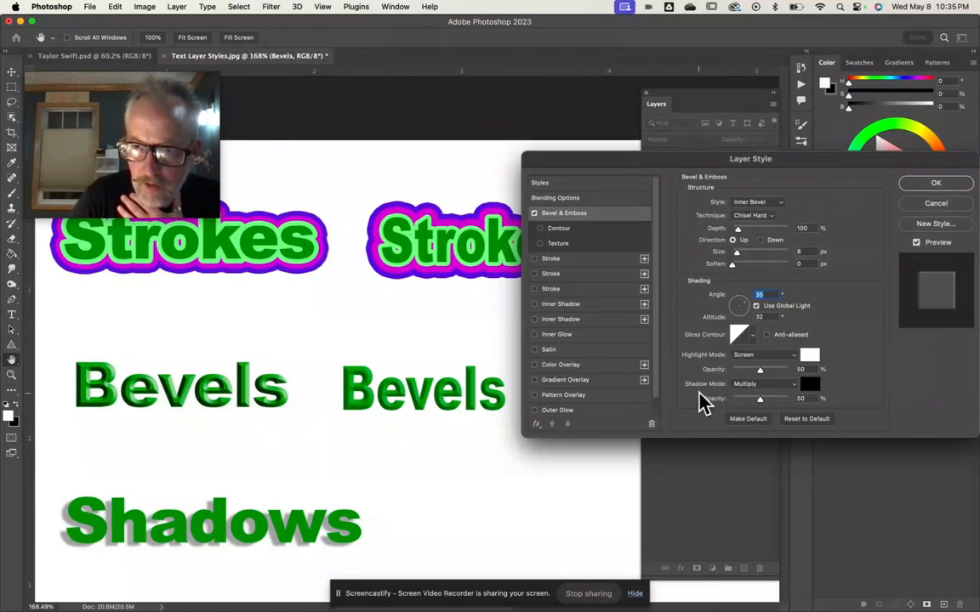
# - Set the bevel's shadow opacity to 89% and highlight opacity to 70%, and apply the layer style
pyautogui.click(774, 409)
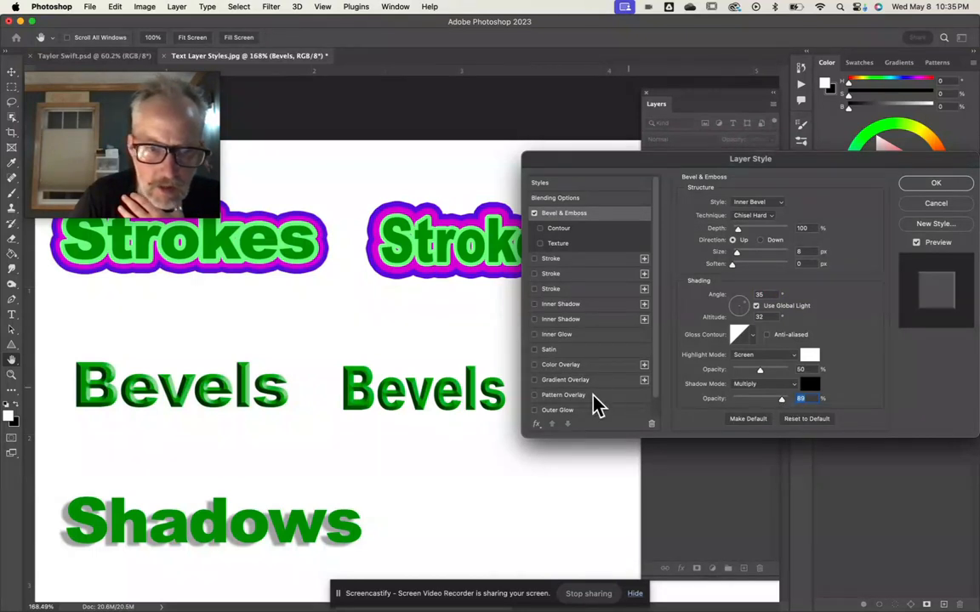
pyautogui.moveTo(762, 371); pyautogui.dragTo(772, 372)
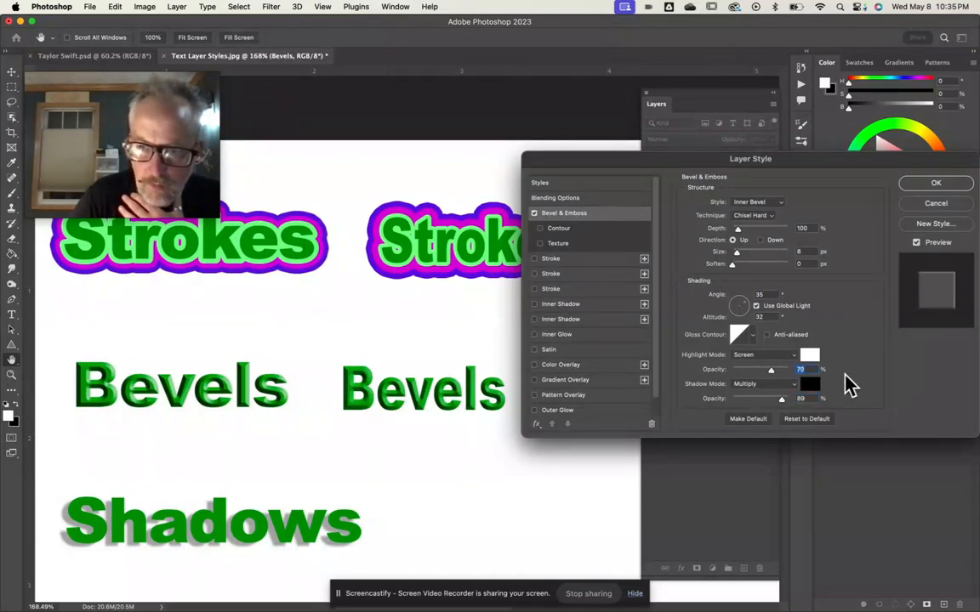
pyautogui.click(936, 186)
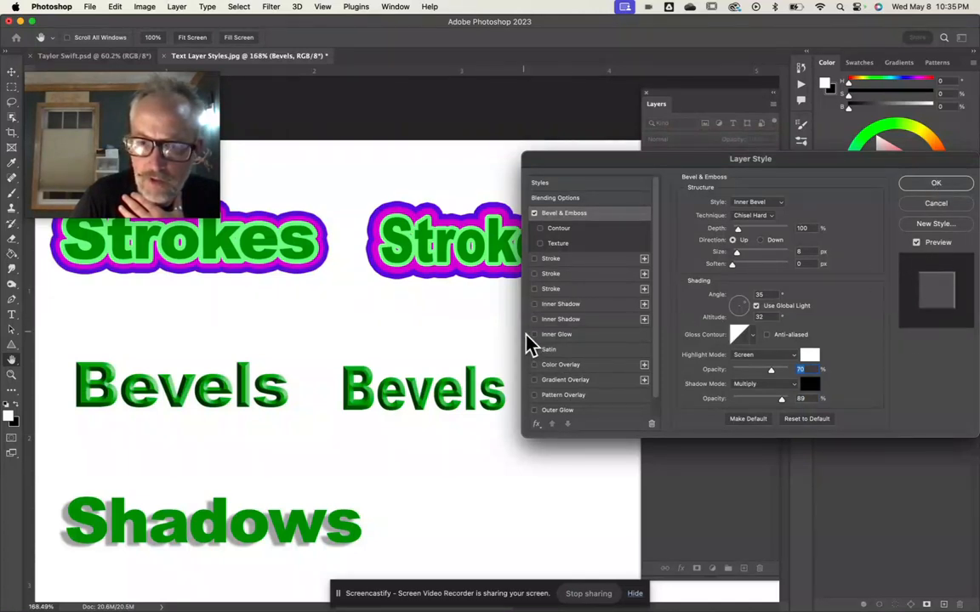
pyautogui.click(935, 184)
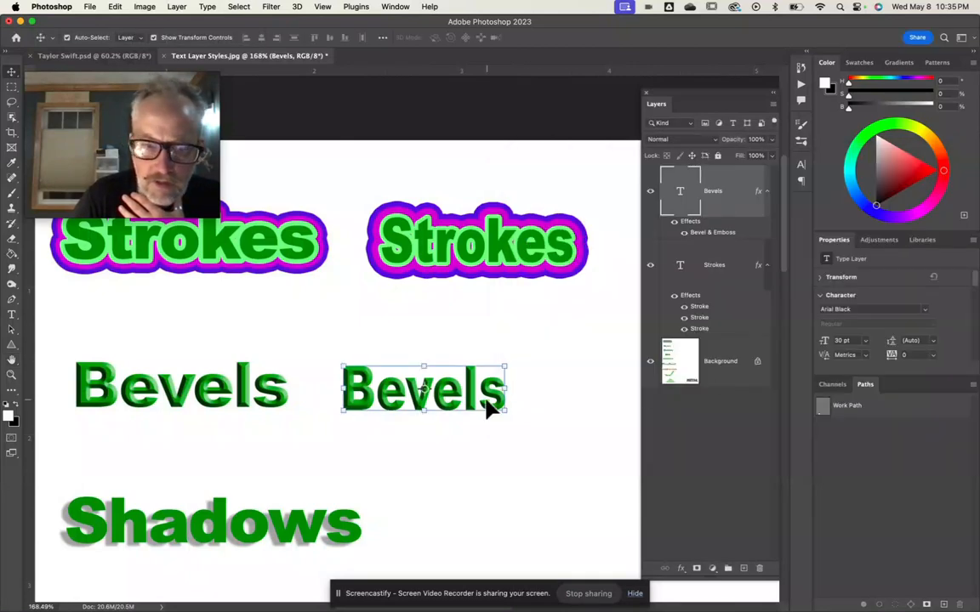
# - Add the text "Shadows" in green Arial Black and place it beside the Shadows sample
pyautogui.scroll(-5, 444, 448)
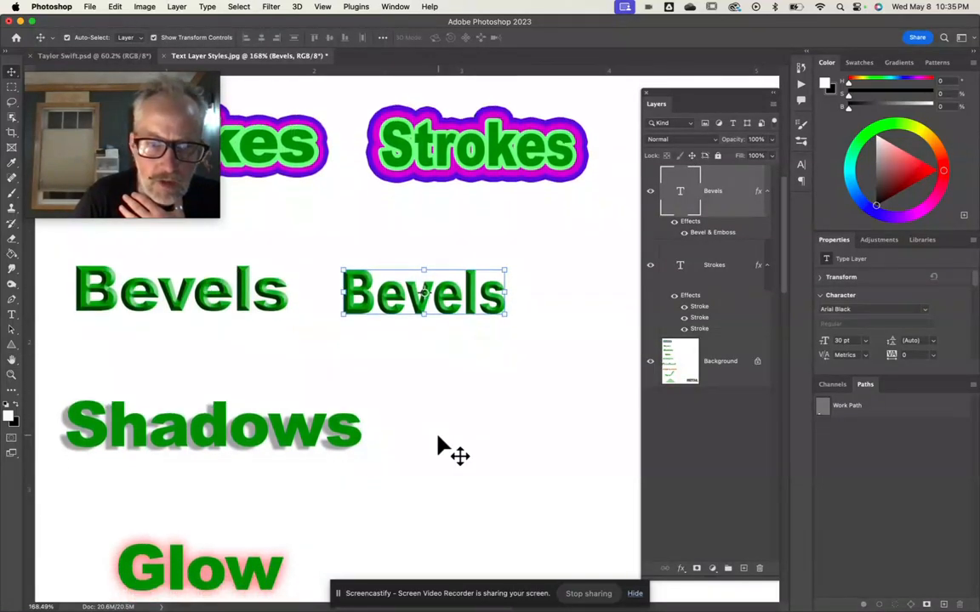
pyautogui.scroll(-4, 437, 448)
pyautogui.hscroll(-3, 437, 449)
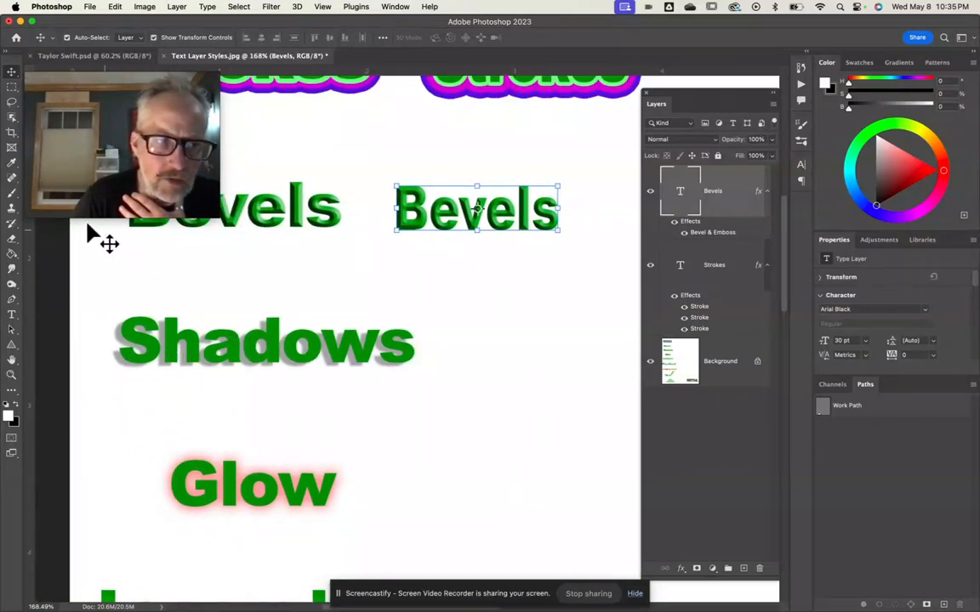
pyautogui.click(11, 314)
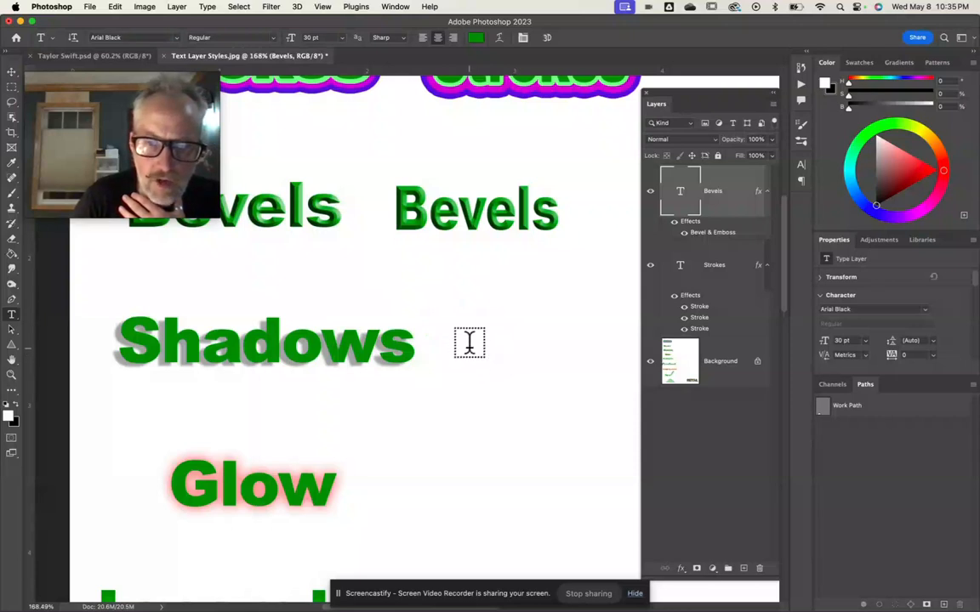
pyautogui.click(467, 343)
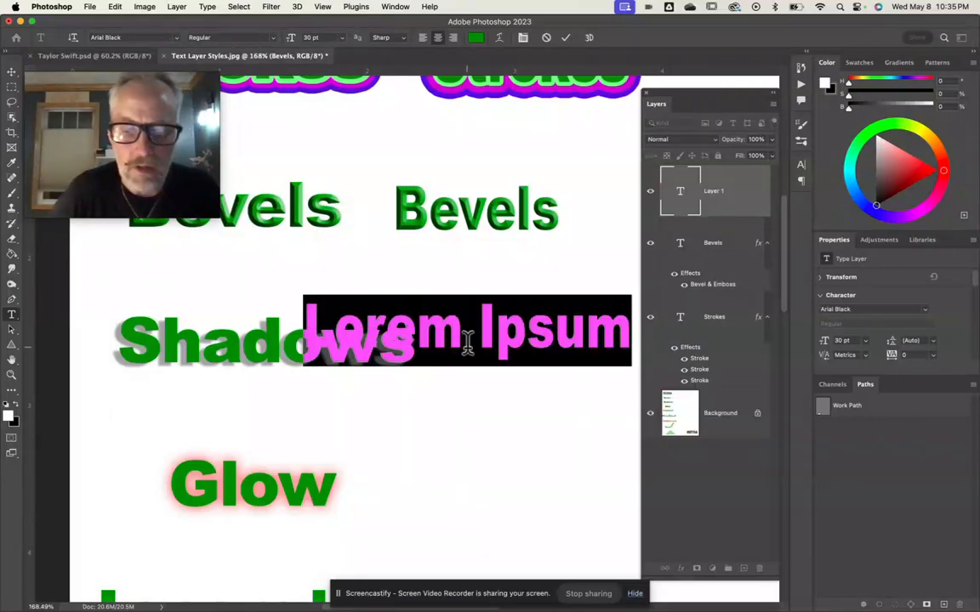
pyautogui.write('Shadoe')
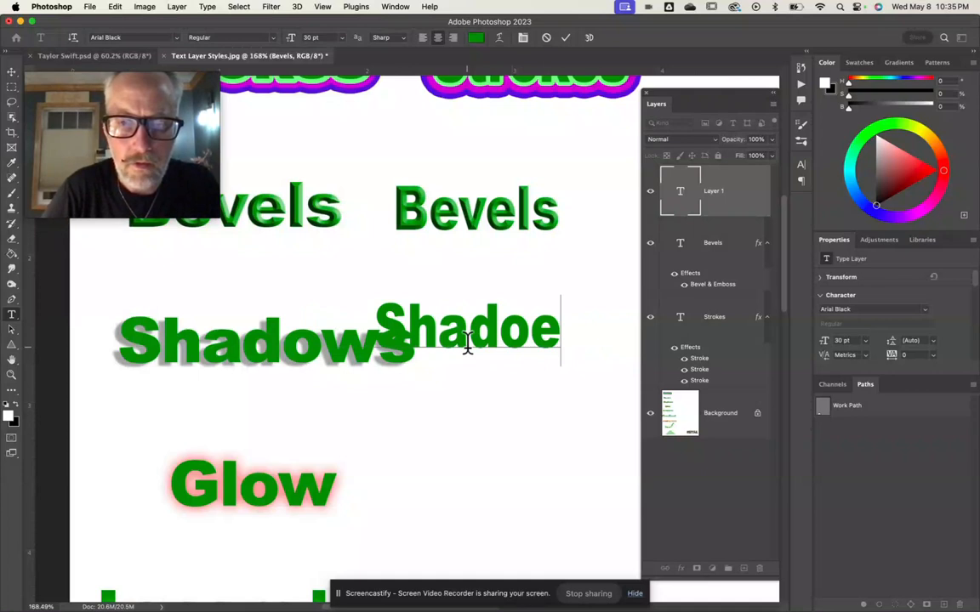
pyautogui.press('BackSpace')
pyautogui.write('ws')
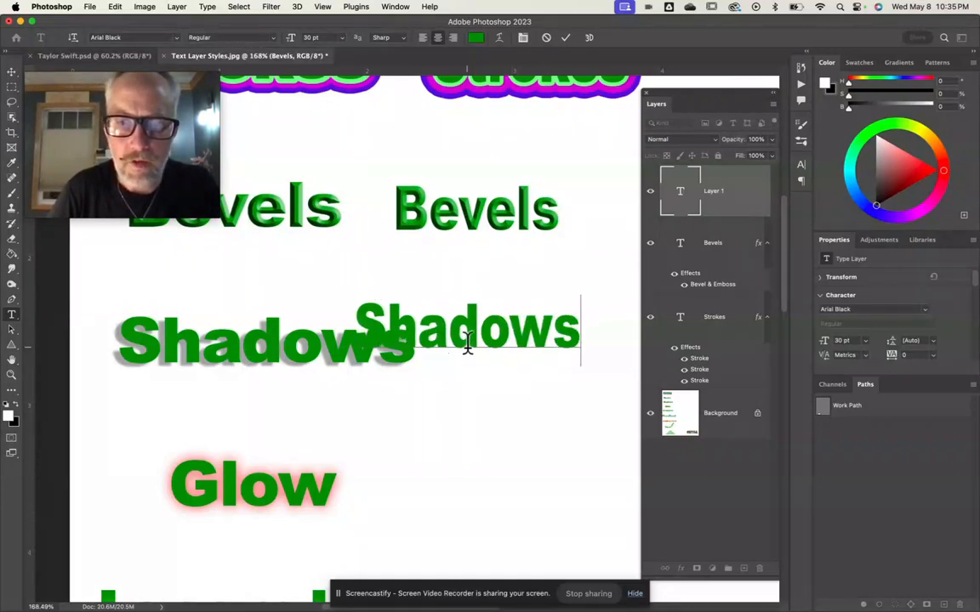
pyautogui.click(16, 73)
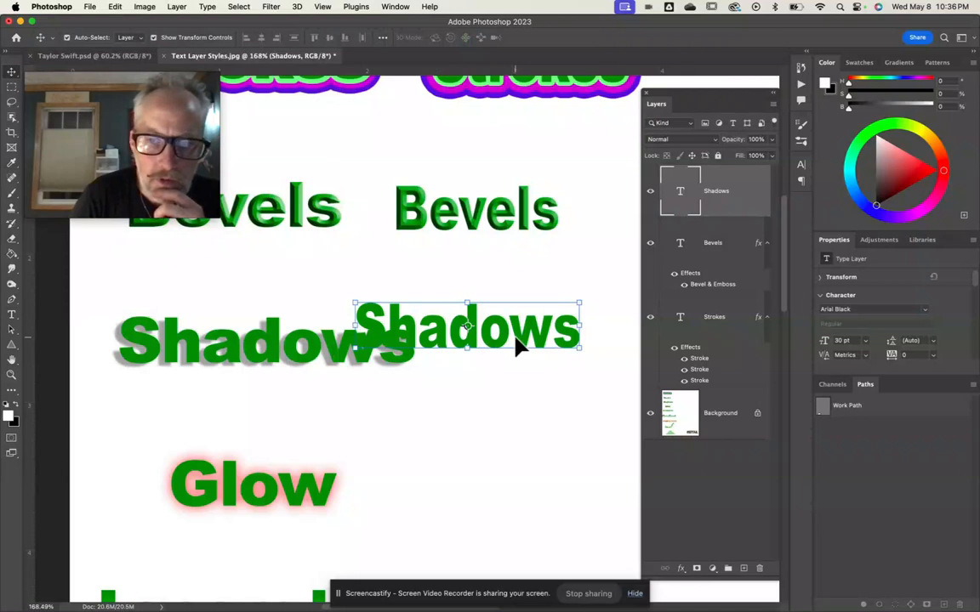
pyautogui.moveTo(504, 340); pyautogui.dragTo(586, 352)
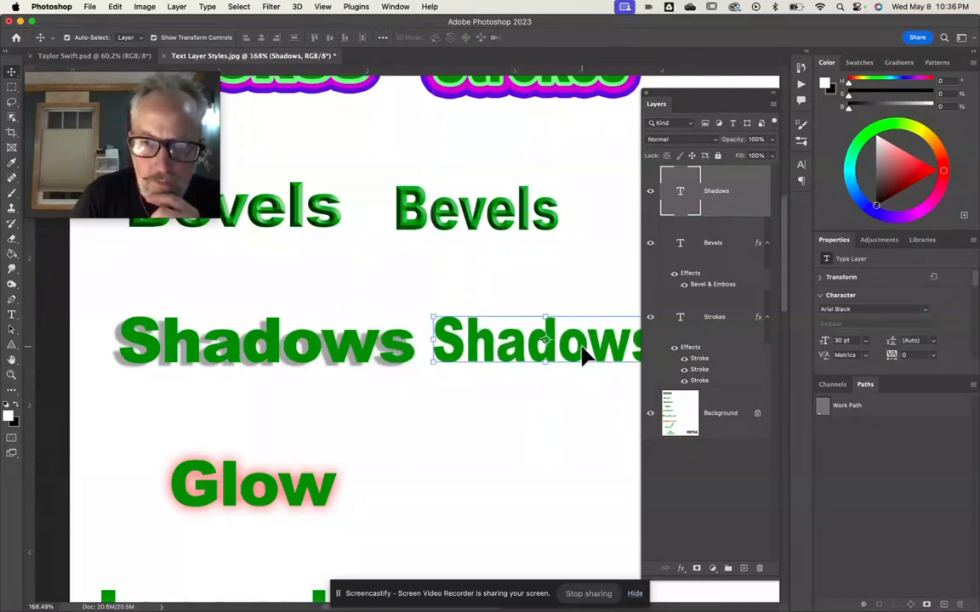
# - Add a Drop Shadow effect to the new Shadows layer and reset it to the default settings
pyautogui.doubleClick(745, 199)
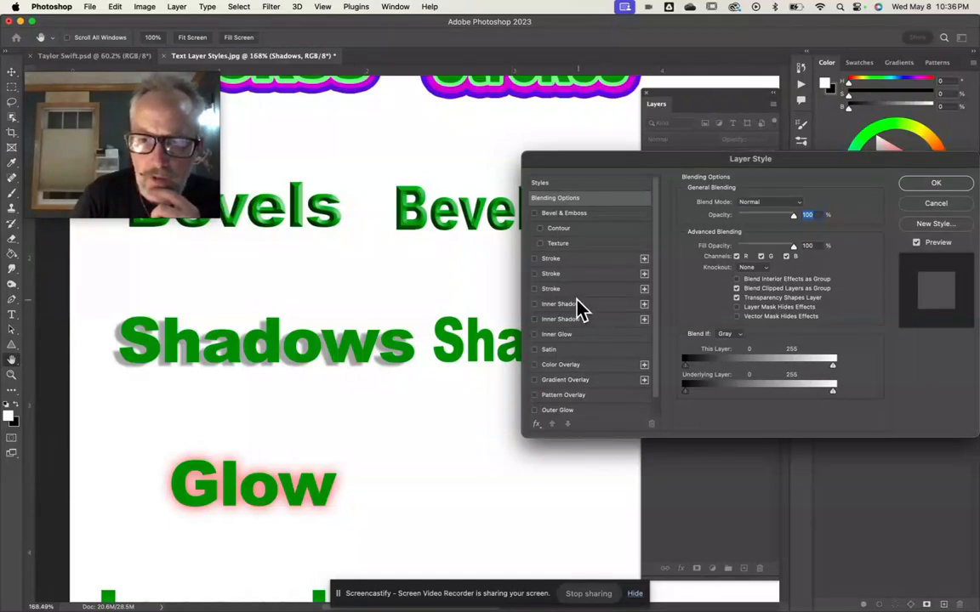
pyautogui.scroll(-2, 586, 395)
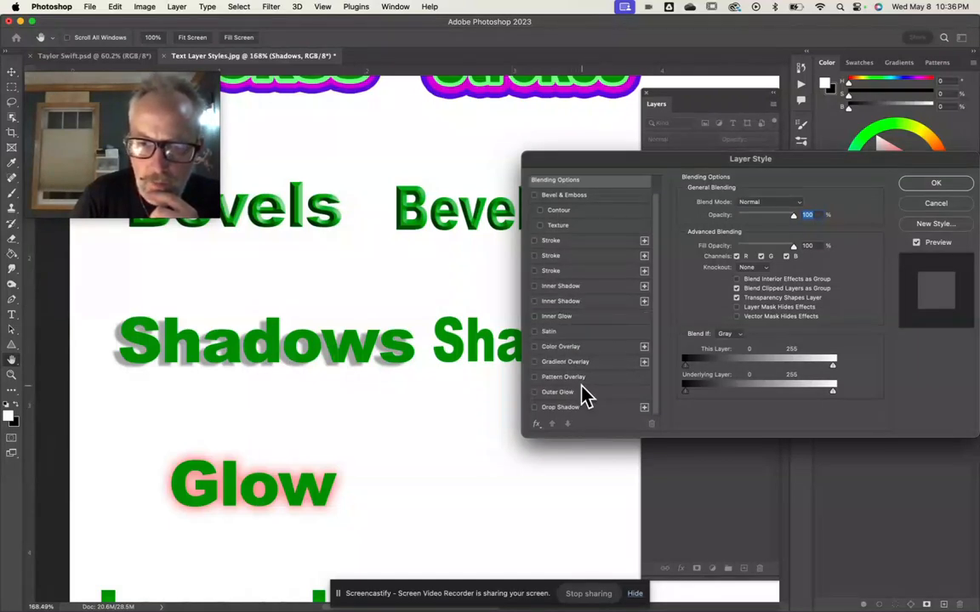
pyautogui.click(588, 409)
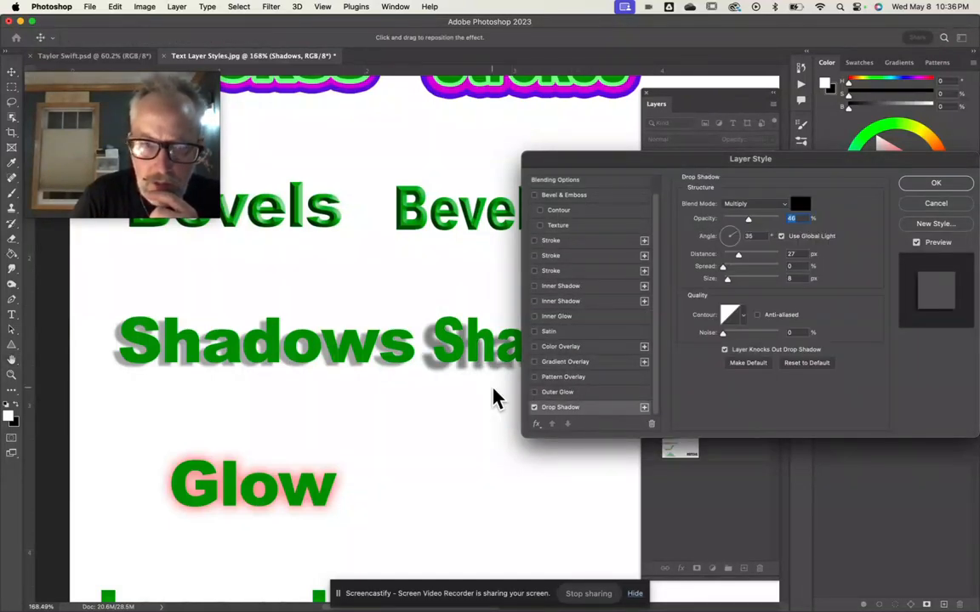
pyautogui.click(808, 364)
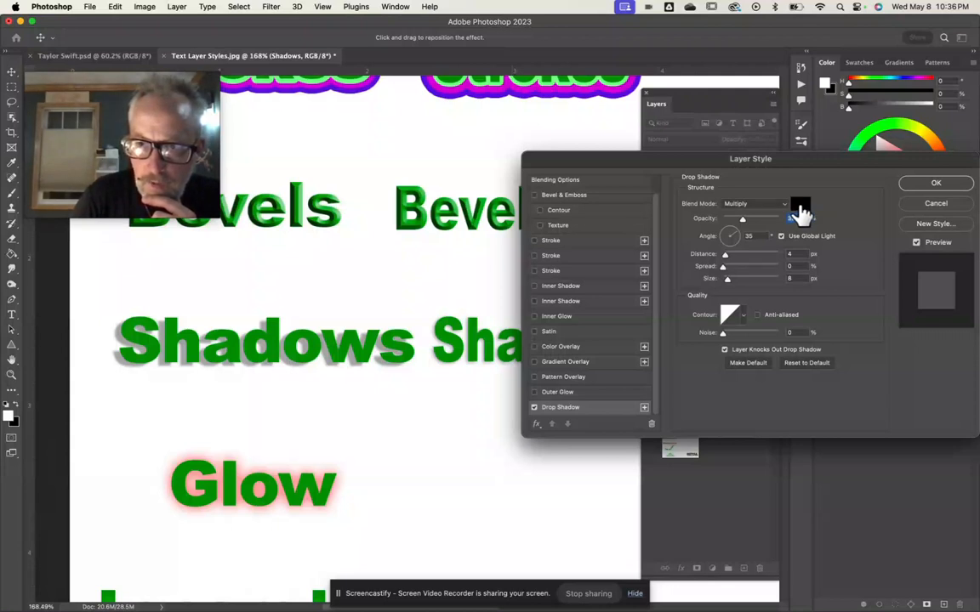
# - Set the drop shadow to 46% opacity, 23 px distance, 13% spread and 9 px size, and apply the layer style
pyautogui.moveTo(742, 219); pyautogui.dragTo(739, 266)
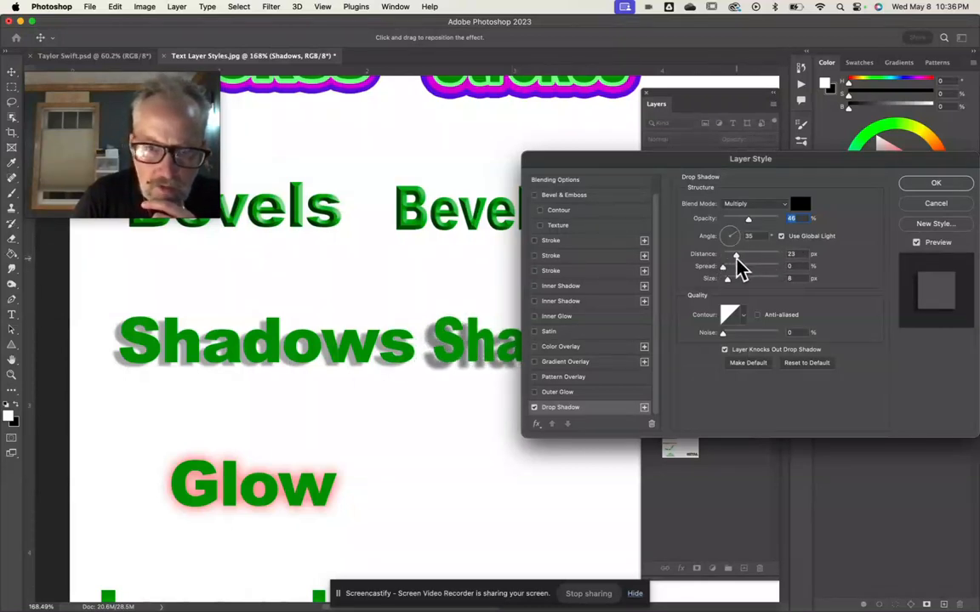
pyautogui.moveTo(739, 267)
pyautogui.mouseDown()
pyautogui.moveTo(724, 270)
pyautogui.moveTo(759, 275)
pyautogui.moveTo(729, 283)
pyautogui.mouseUp()
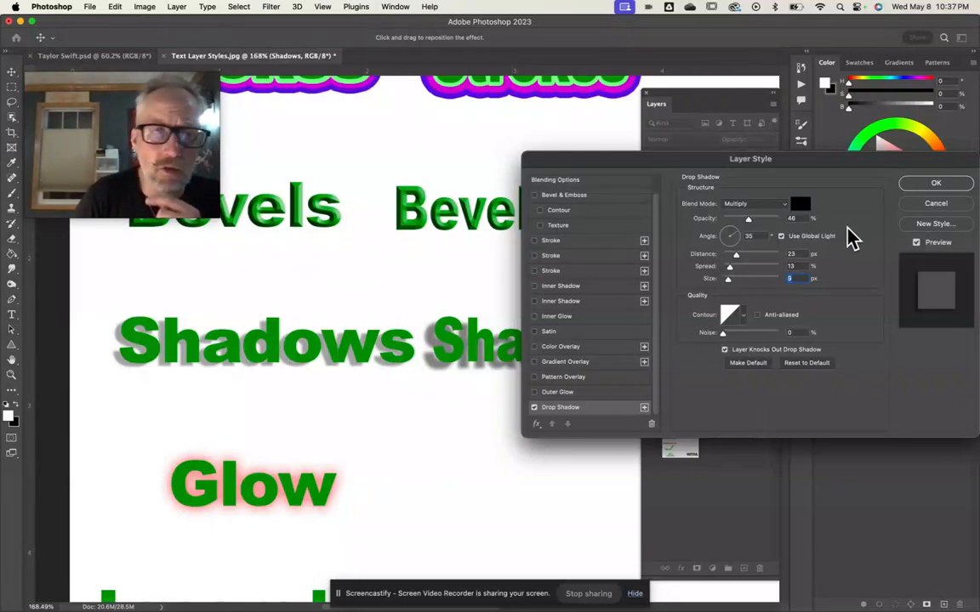
pyautogui.click(936, 186)
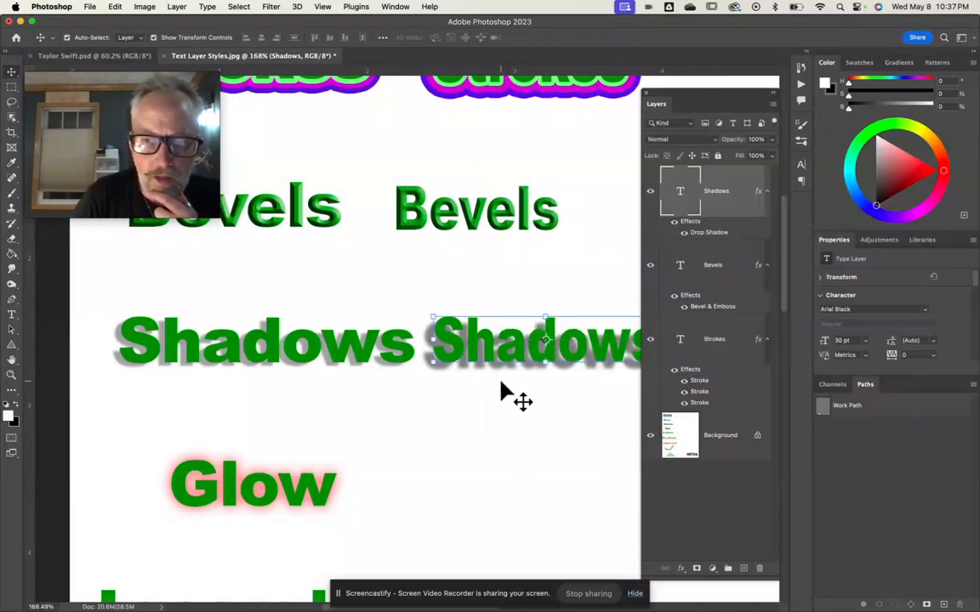
# - Left-align the new Shadows text and move it back beside the Shadows sample
pyautogui.scroll(-2, 505, 385)
pyautogui.scroll(-3, 506, 393)
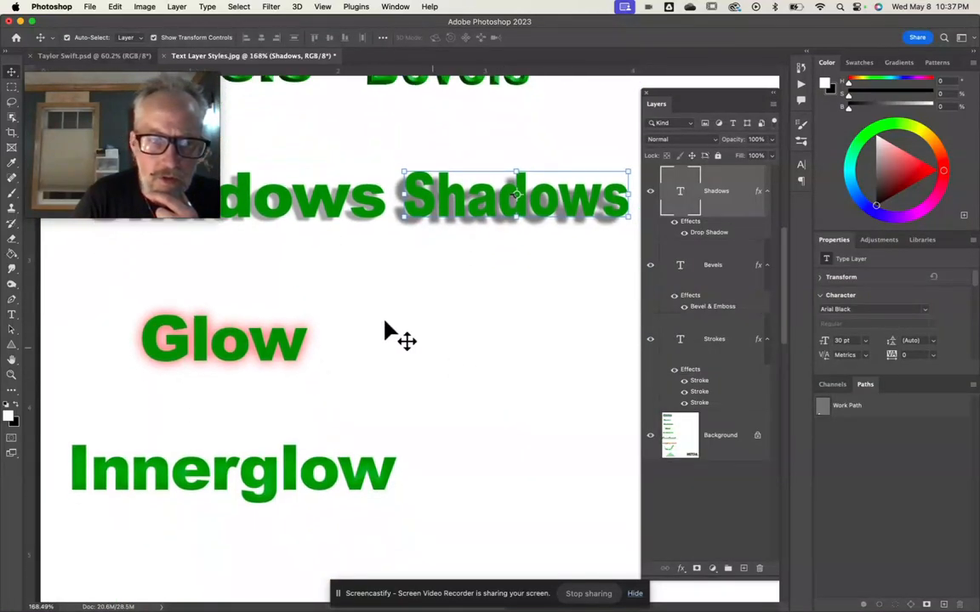
pyautogui.click(11, 315)
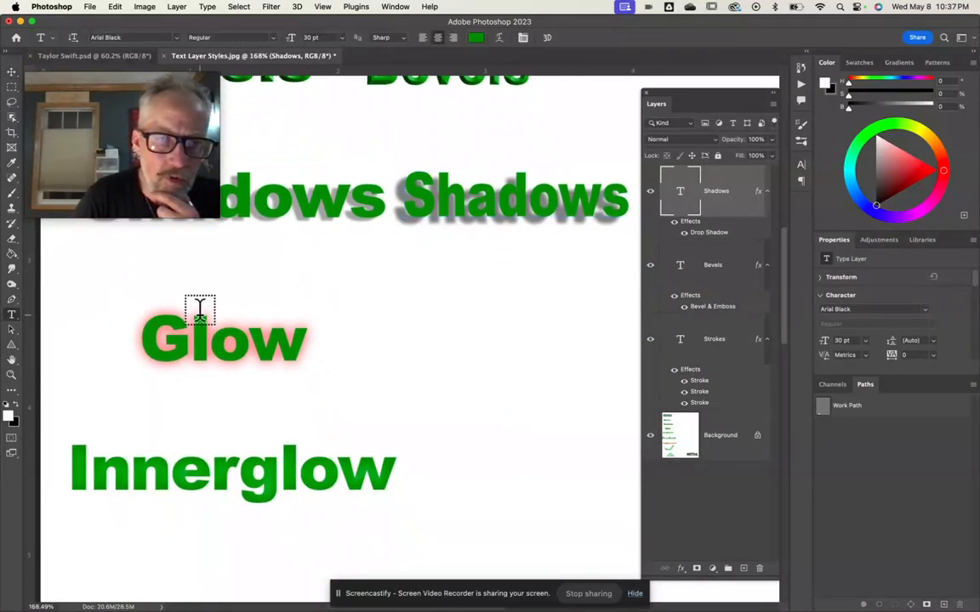
pyautogui.click(422, 37)
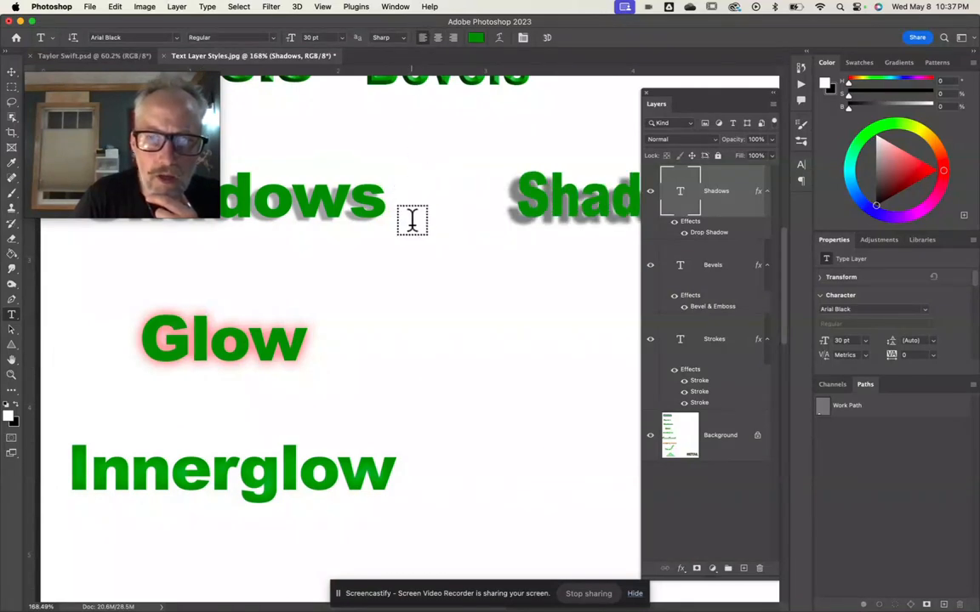
pyautogui.click(11, 73)
pyautogui.moveTo(532, 201); pyautogui.dragTo(440, 201)
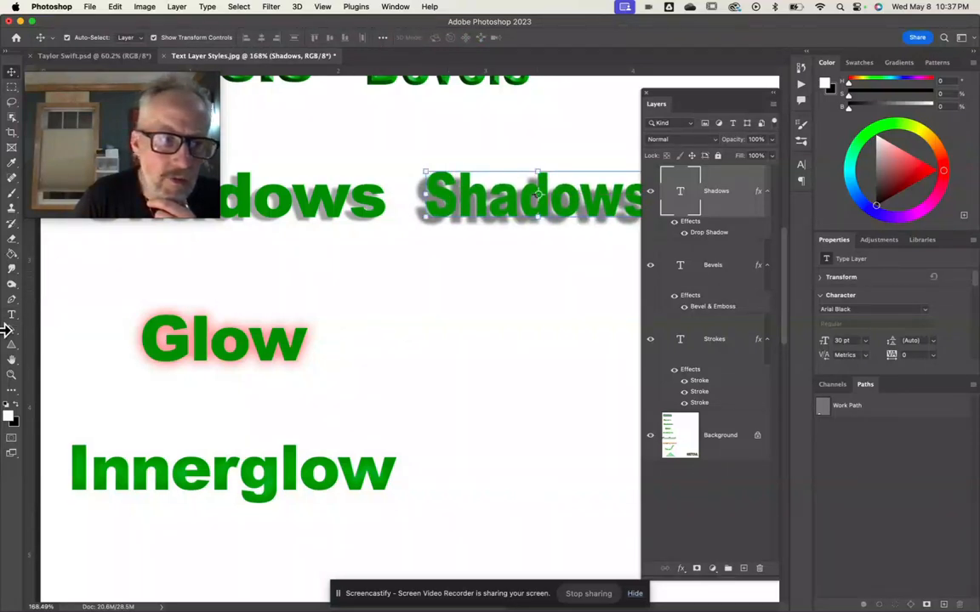
# - Add the text "Glow" in green Arial Black beside the Glow sample
pyautogui.click(12, 314)
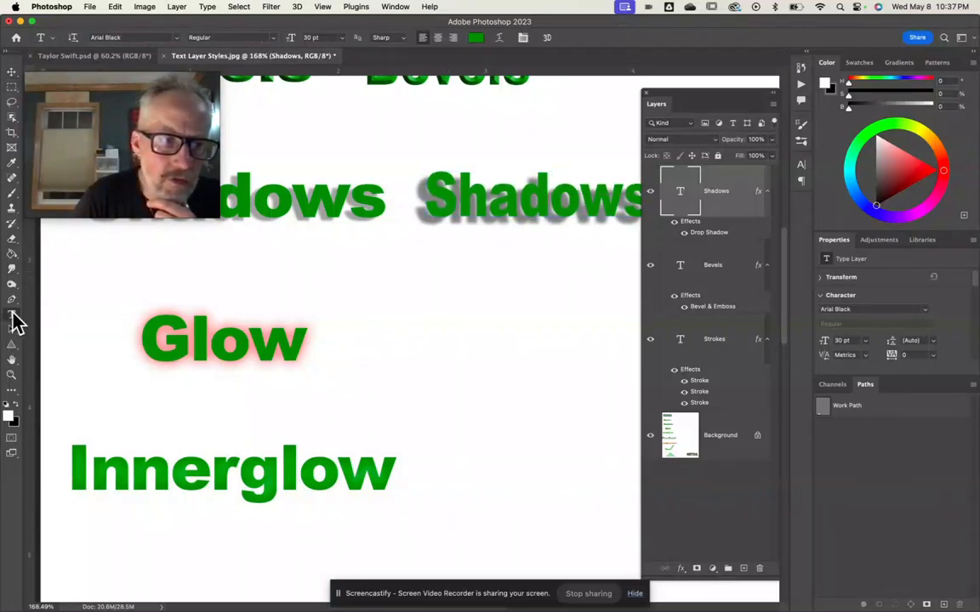
pyautogui.click(390, 344)
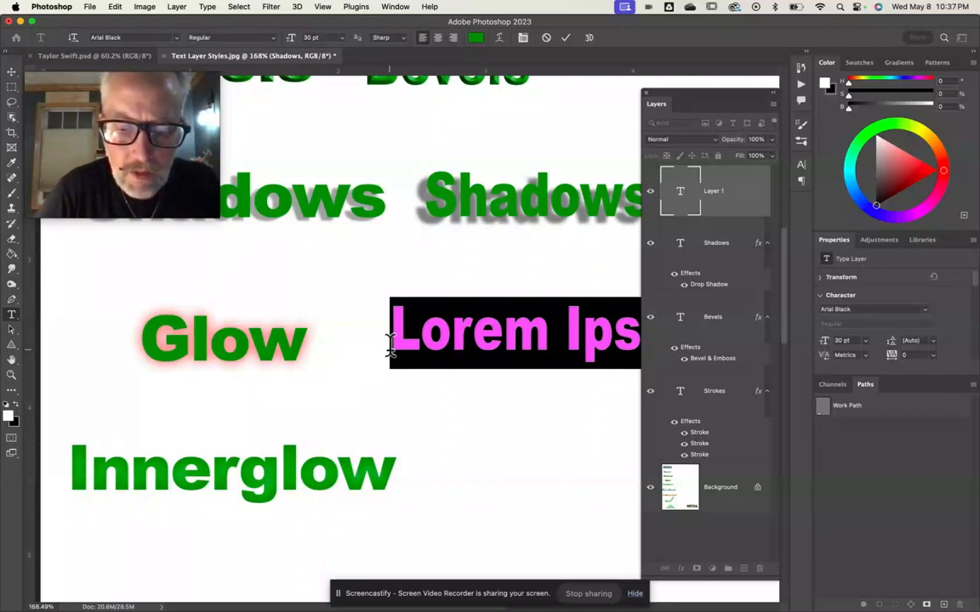
pyautogui.write('Glow')
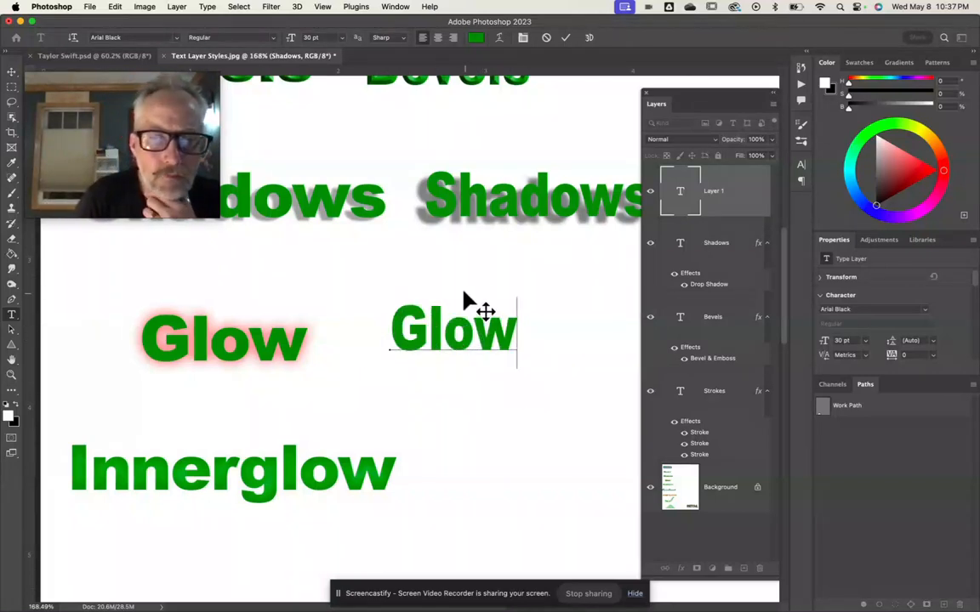
# - Add an Outer Glow effect to the new Glow layer and reset it to the default settings
pyautogui.click(736, 212)
pyautogui.doubleClick(737, 213)
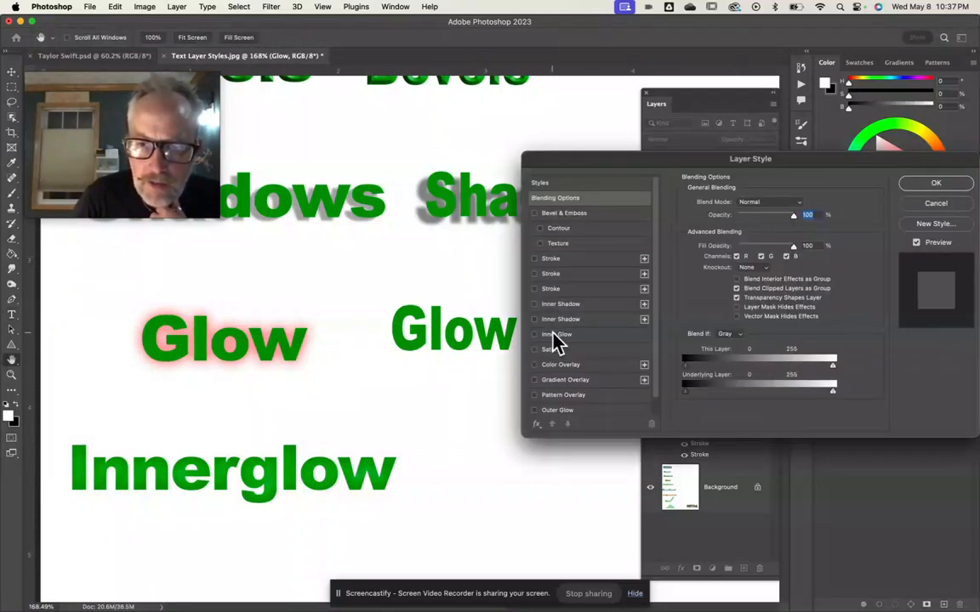
pyautogui.scroll(-1, 554, 396)
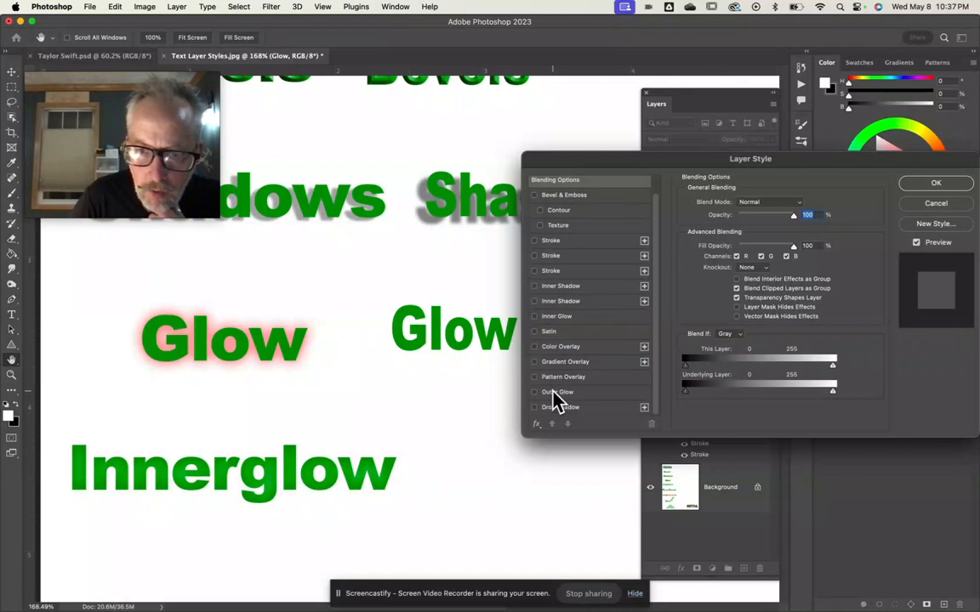
pyautogui.click(591, 398)
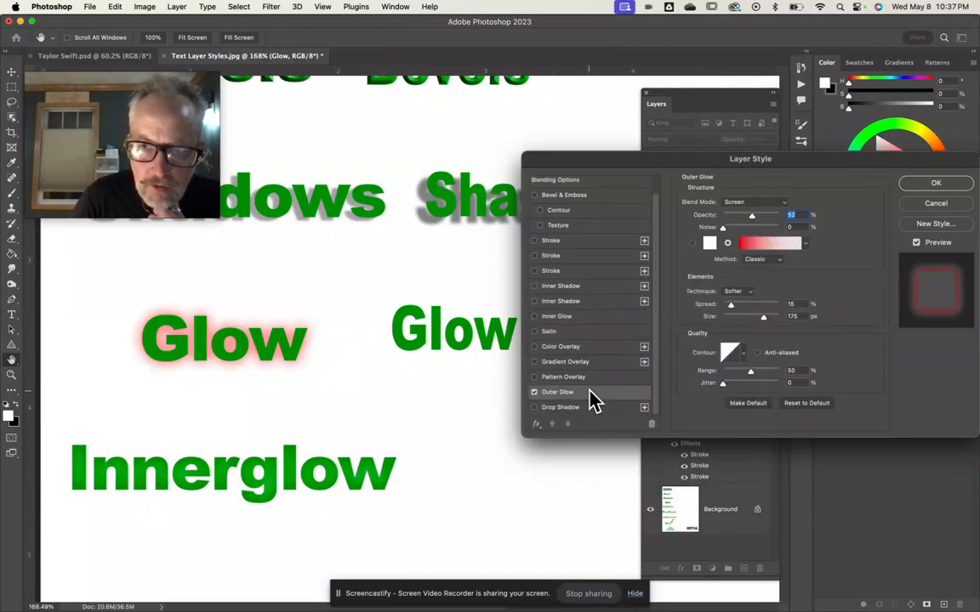
pyautogui.click(810, 407)
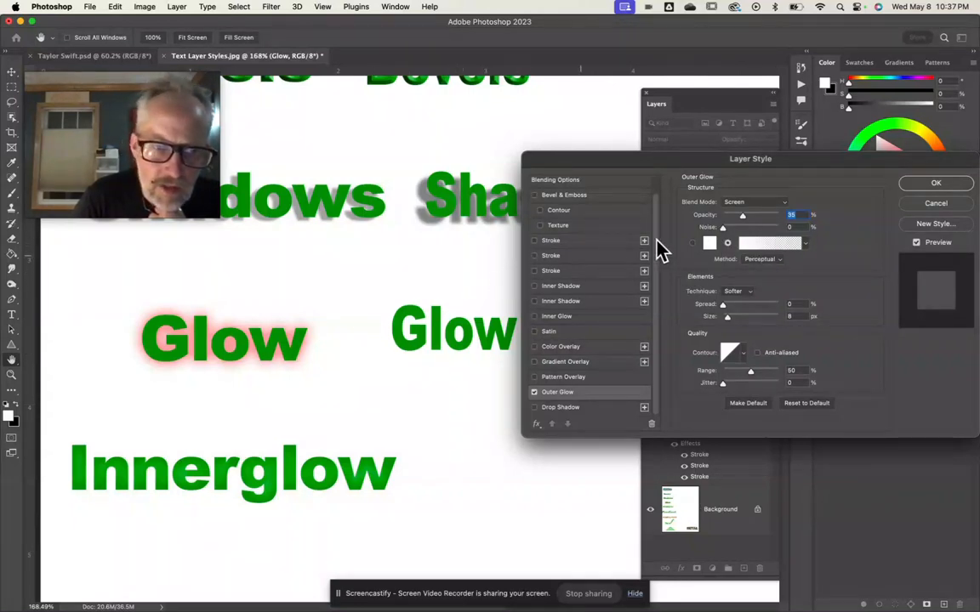
# - Set the outer glow colour to a bright orange-red and its blend mode to Normal
pyautogui.click(710, 245)
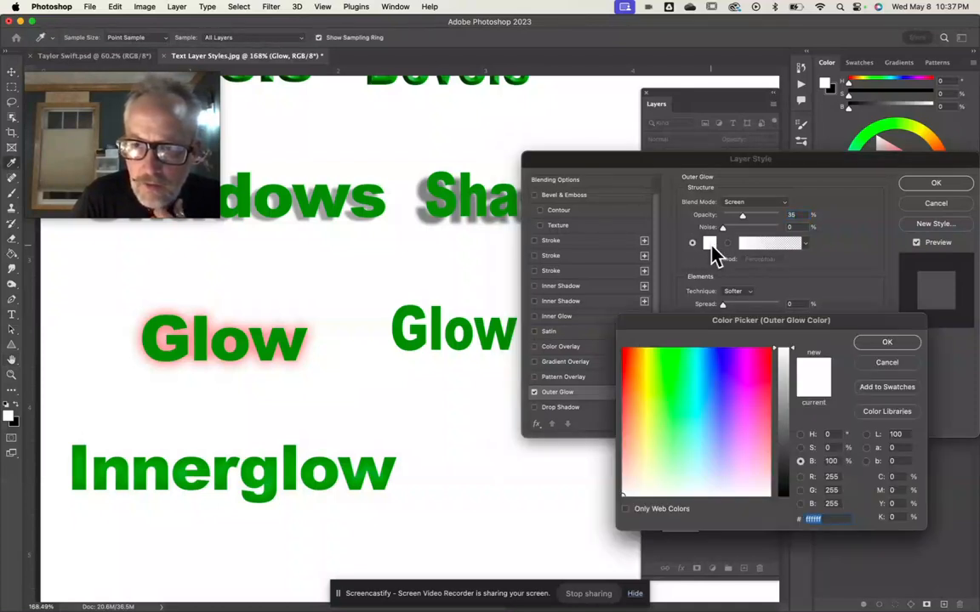
pyautogui.click(629, 384)
pyautogui.moveTo(628, 384); pyautogui.dragTo(626, 379)
pyautogui.click(886, 344)
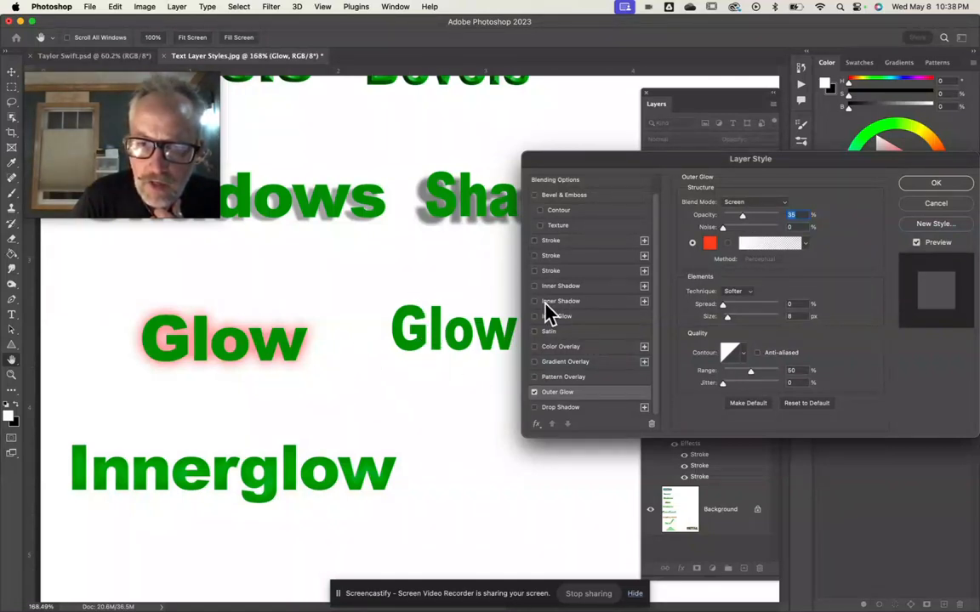
pyautogui.click(754, 205)
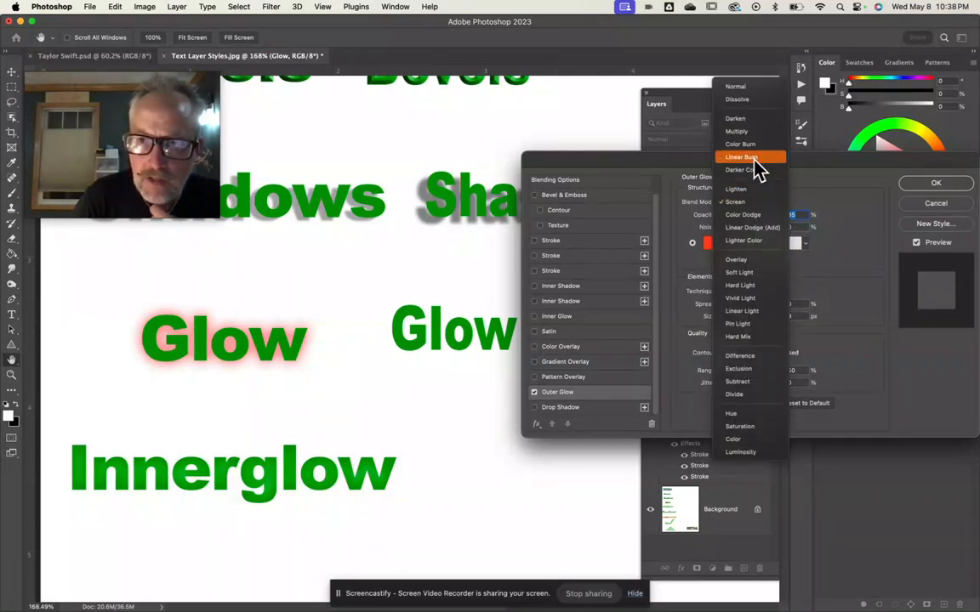
pyautogui.click(753, 87)
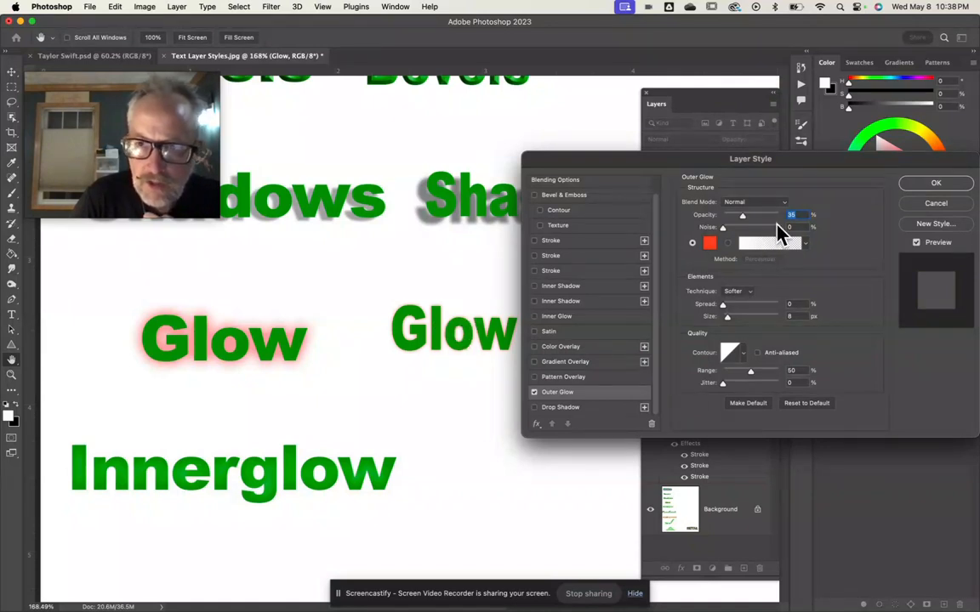
# - Set the outer glow to 36% opacity, 6% spread and 43 px size, and apply the layer style
pyautogui.moveTo(743, 216); pyautogui.dragTo(747, 216)
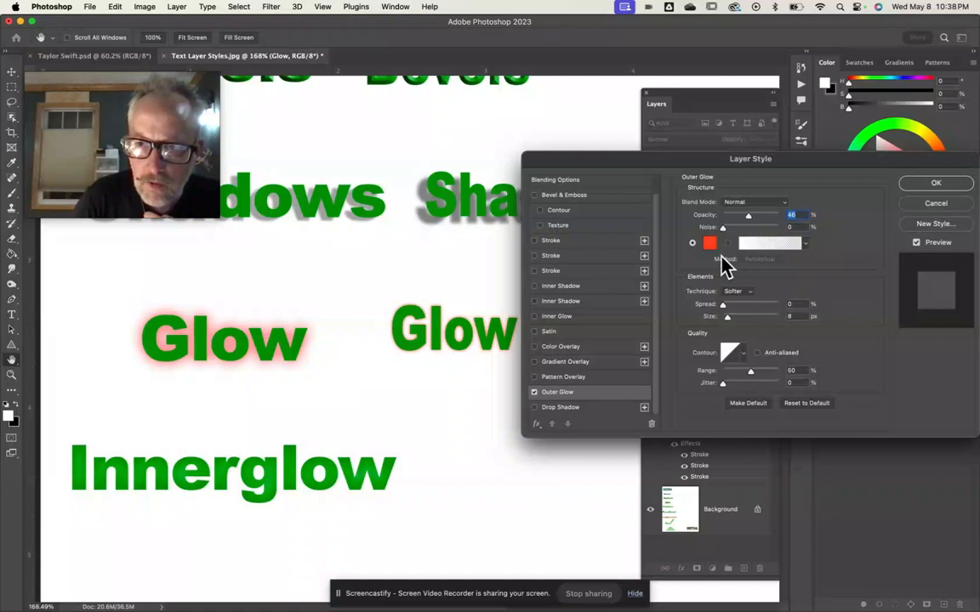
pyautogui.moveTo(725, 306)
pyautogui.mouseDown()
pyautogui.moveTo(737, 306)
pyautogui.moveTo(727, 306)
pyautogui.moveTo(730, 318)
pyautogui.mouseUp()
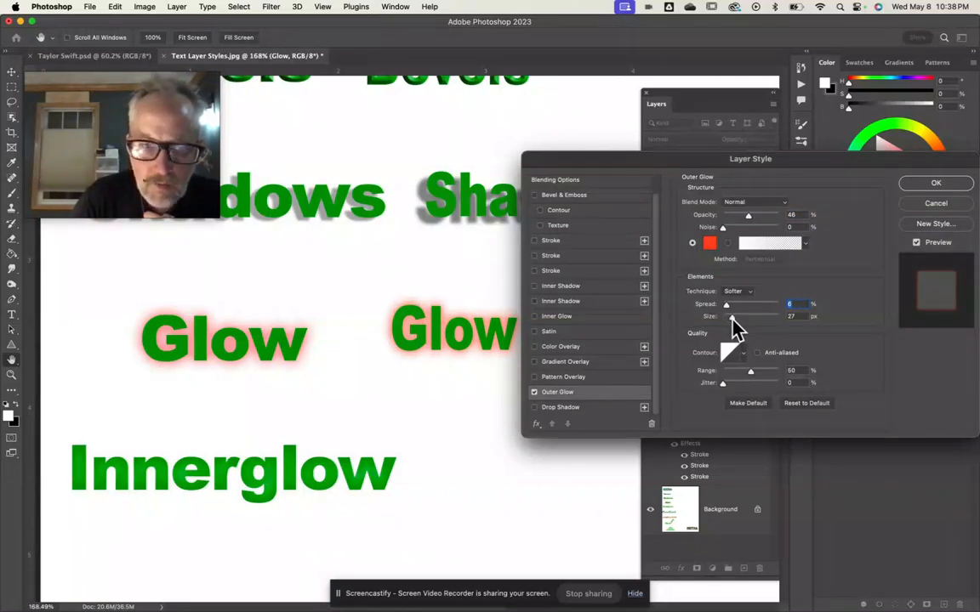
pyautogui.moveTo(733, 320); pyautogui.dragTo(737, 319)
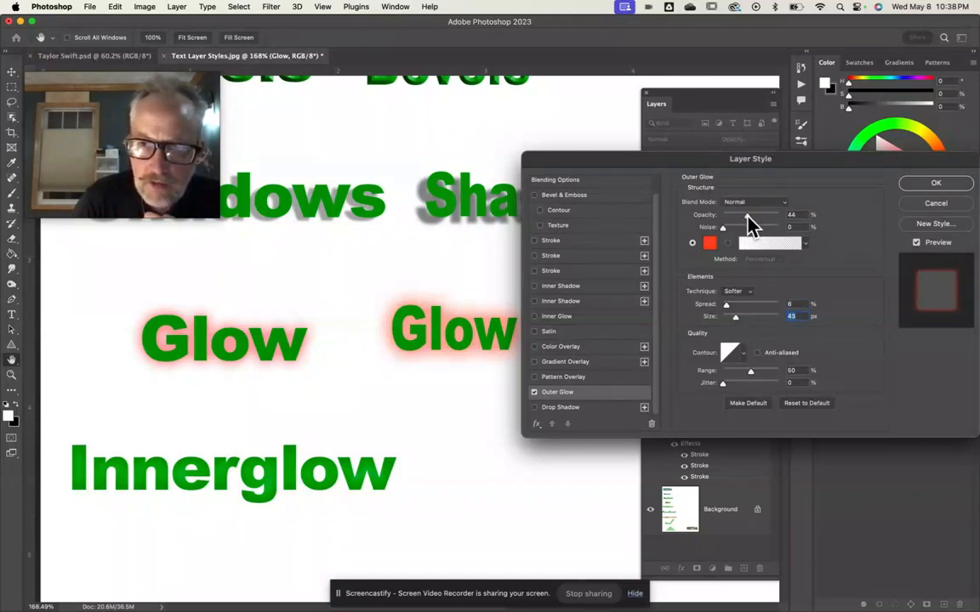
pyautogui.moveTo(745, 218); pyautogui.dragTo(742, 218)
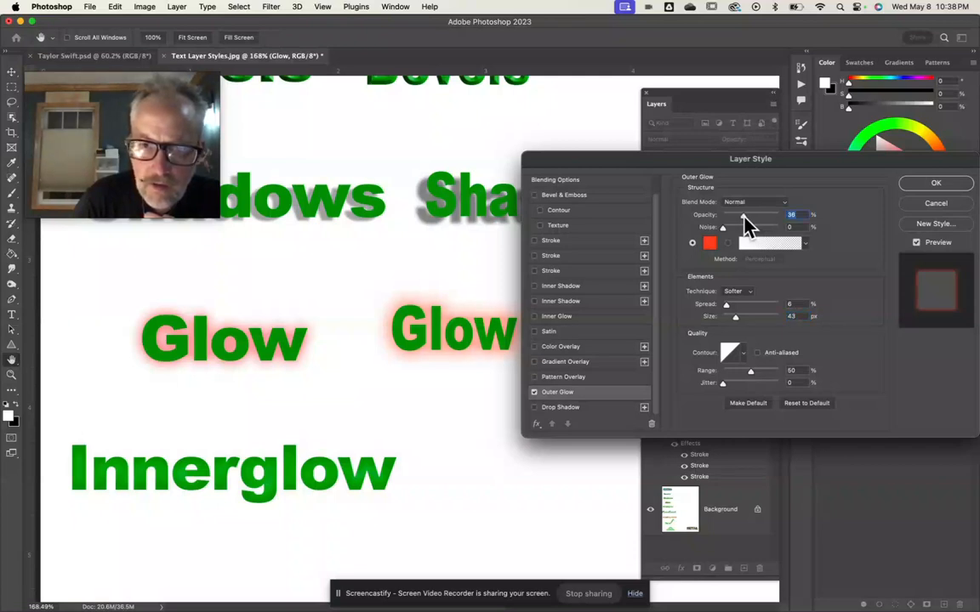
pyautogui.scroll(-2, 430, 349)
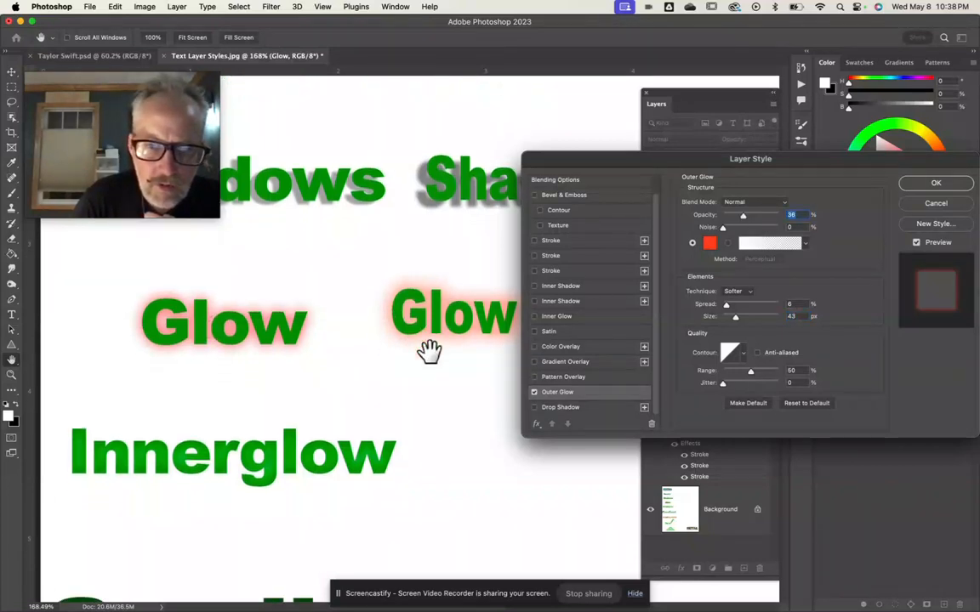
pyautogui.click(959, 186)
# - Add the text "Innerglow" in green Arial Black beside the Innerglow sample
pyautogui.scroll(-3, 433, 344)
pyautogui.scroll(-2, 433, 345)
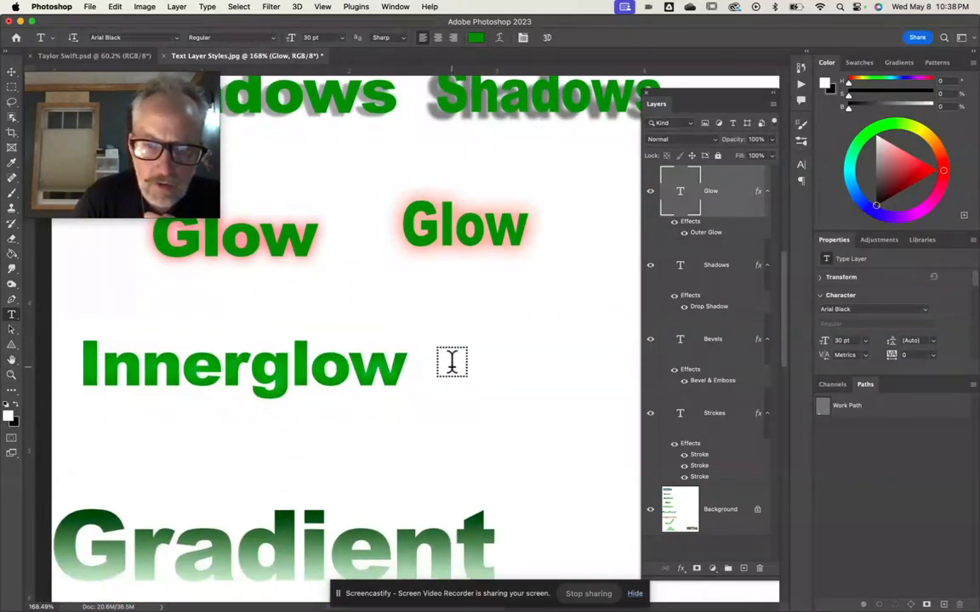
pyautogui.click(452, 364)
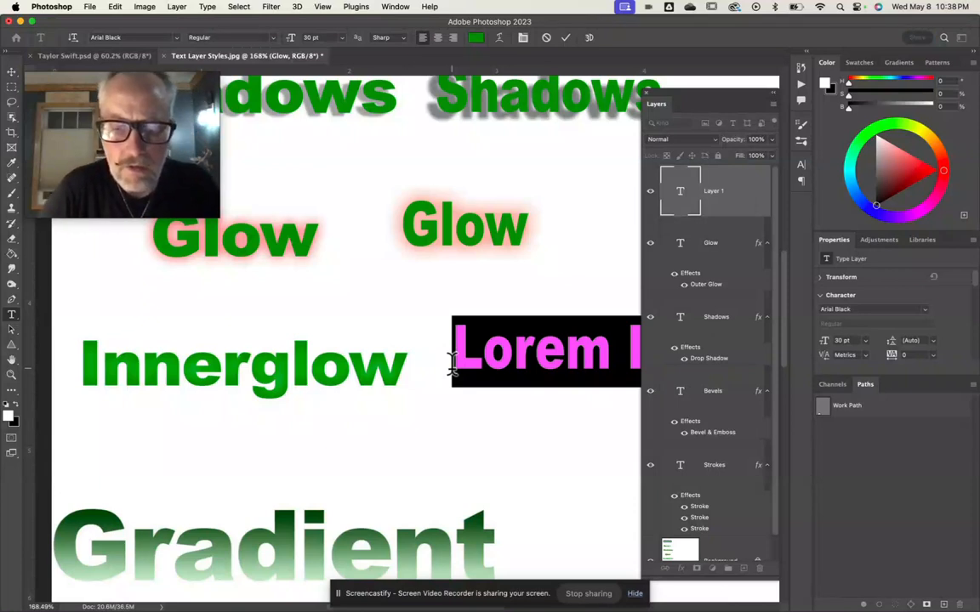
pyautogui.write('Inner')
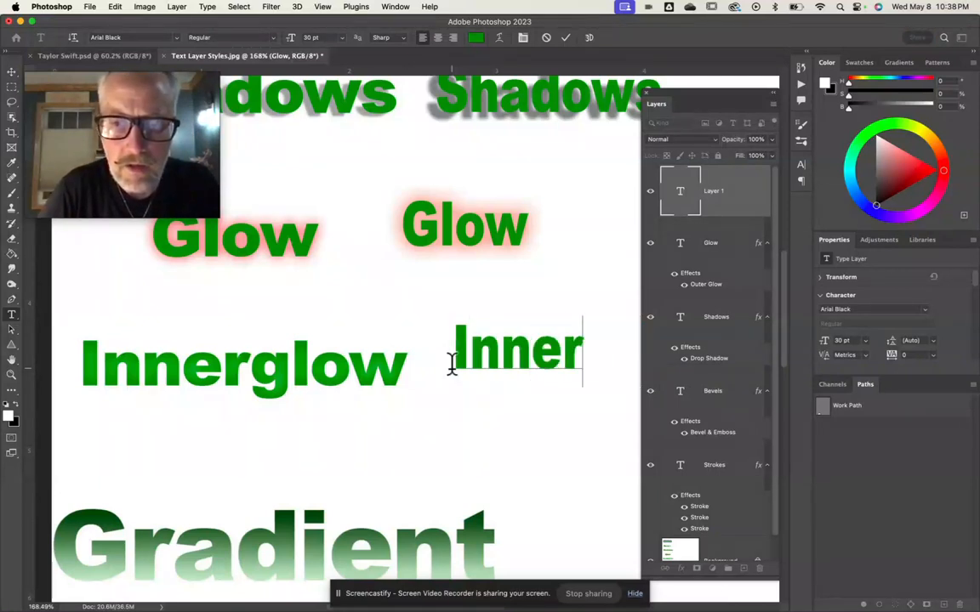
pyautogui.write('glow')
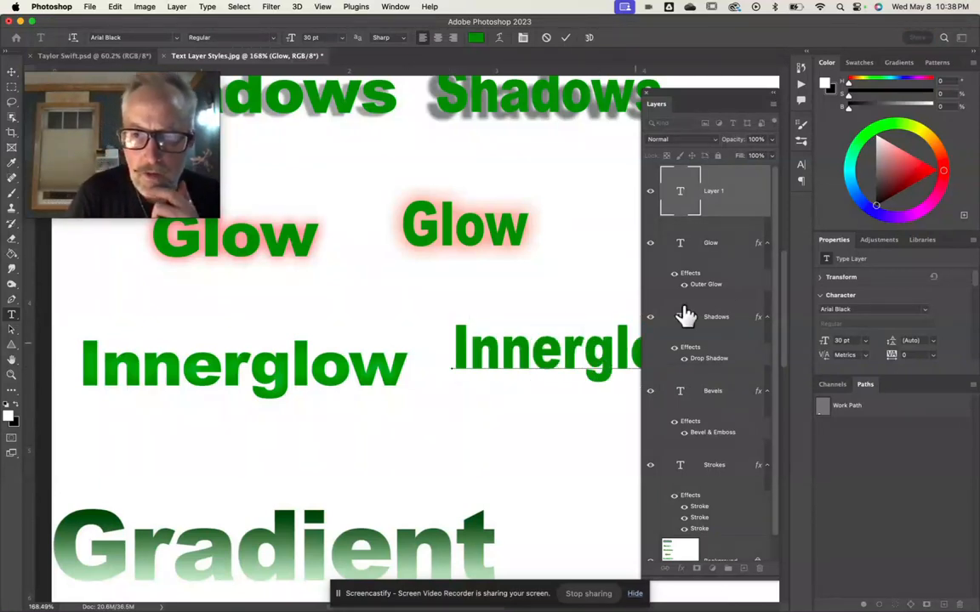
# - Add an Inner Glow effect with default settings to the new Innerglow layer and set its size to 24 px
pyautogui.doubleClick(742, 208)
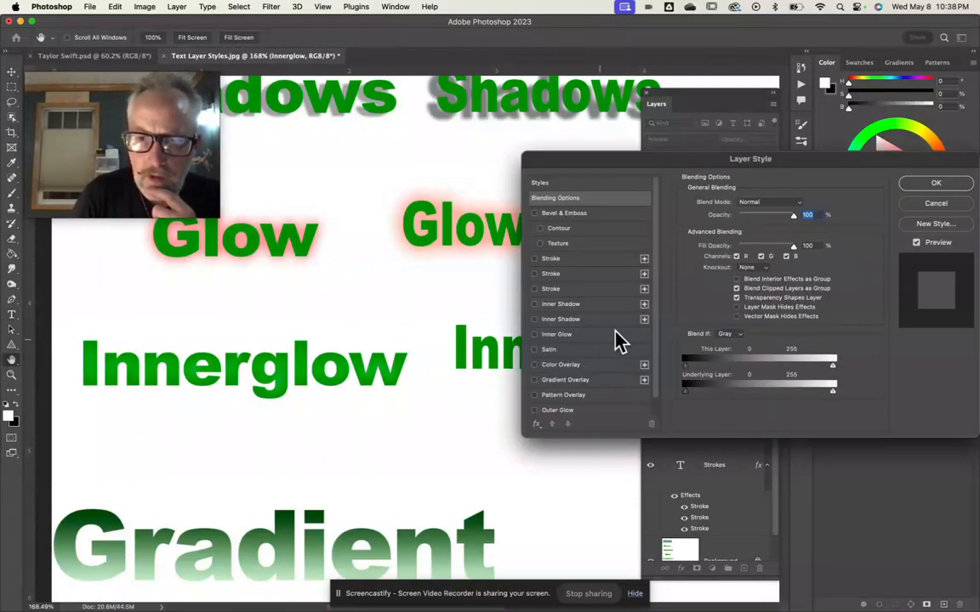
pyautogui.moveTo(644, 162); pyautogui.dragTo(621, 85)
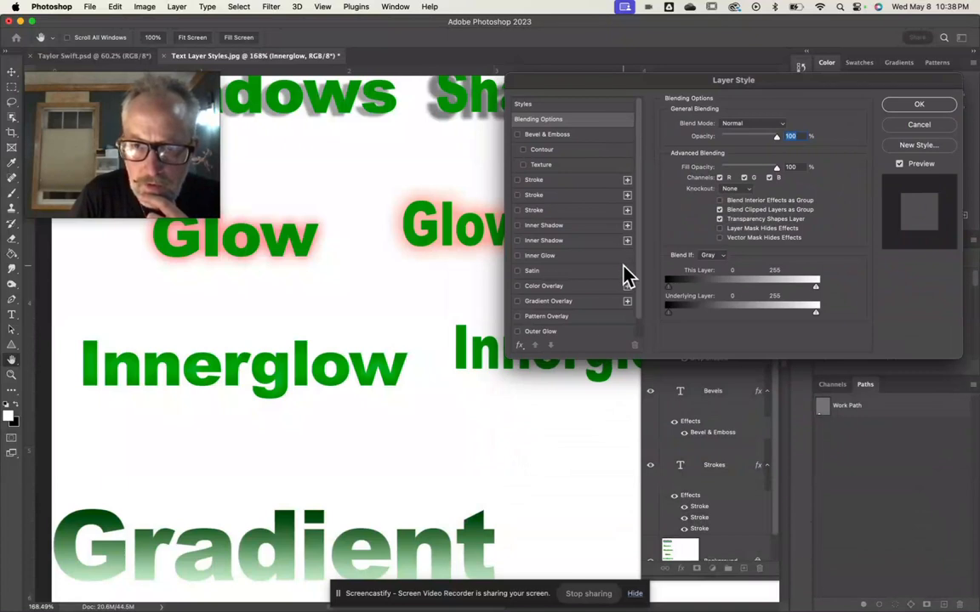
pyautogui.click(566, 257)
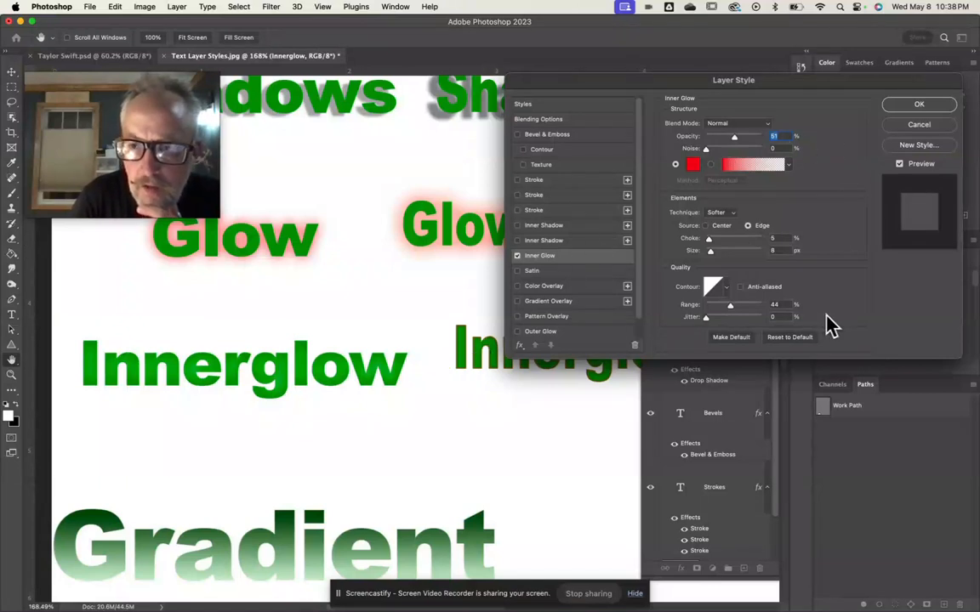
pyautogui.click(793, 340)
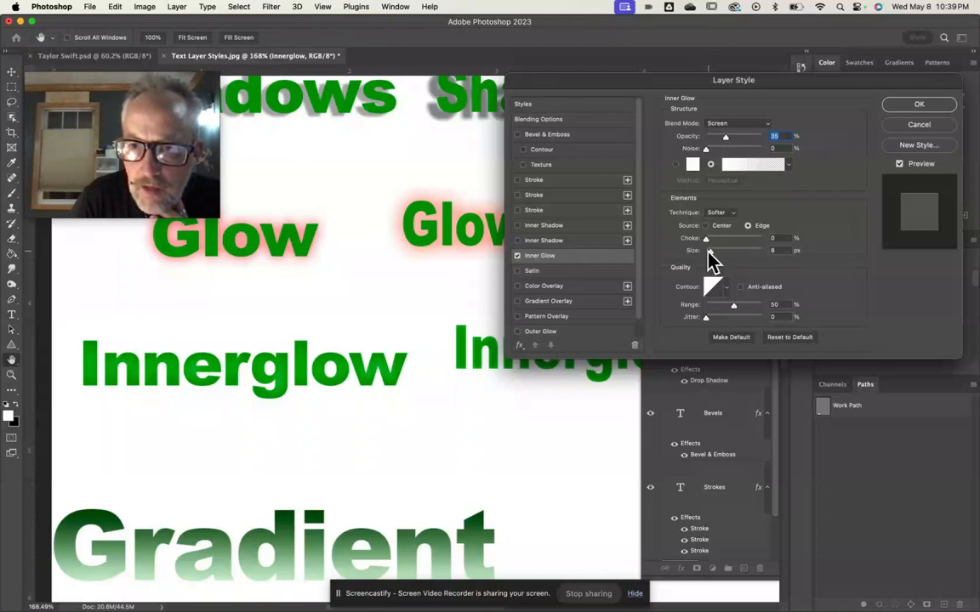
pyautogui.moveTo(711, 254)
pyautogui.mouseDown()
pyautogui.moveTo(732, 251)
pyautogui.moveTo(714, 252)
pyautogui.mouseUp()
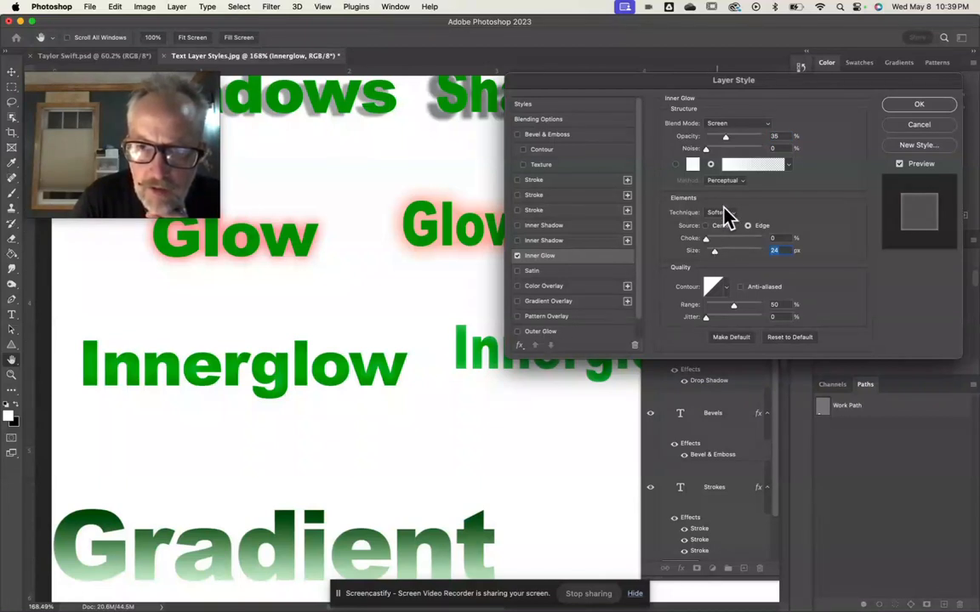
# - Try magenta ff17d6 as the inner glow colour
pyautogui.click(692, 165)
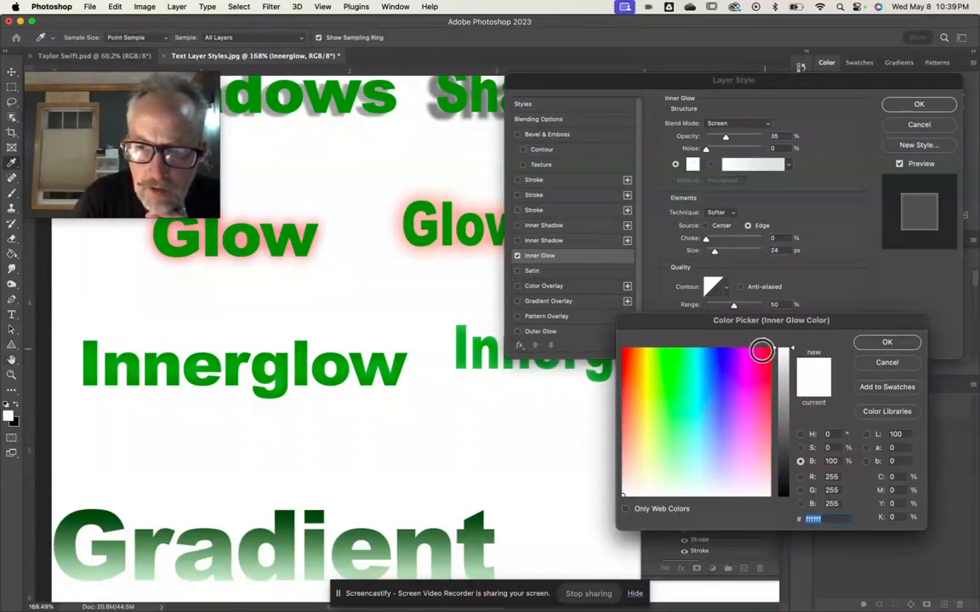
pyautogui.click(749, 360)
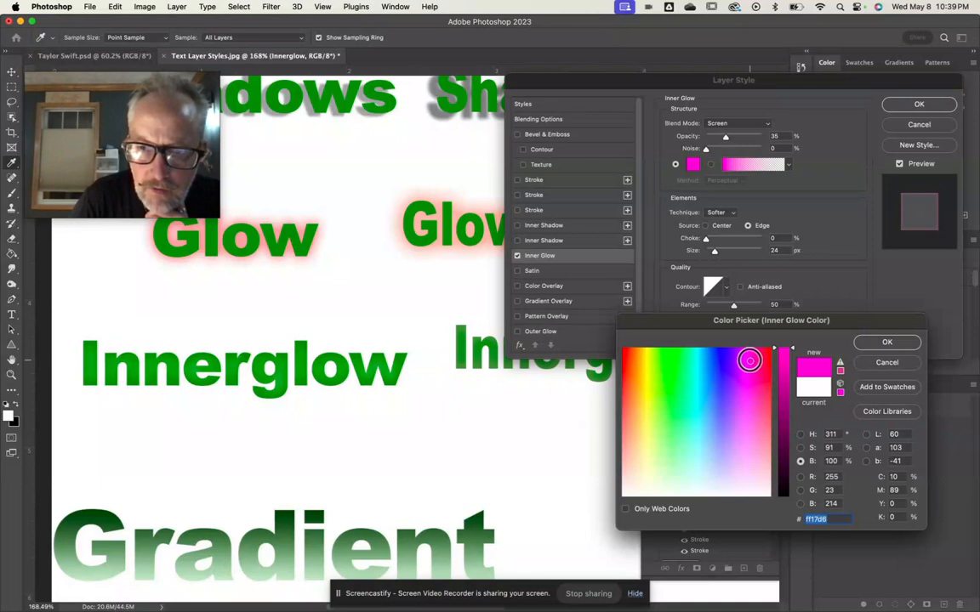
pyautogui.click(886, 342)
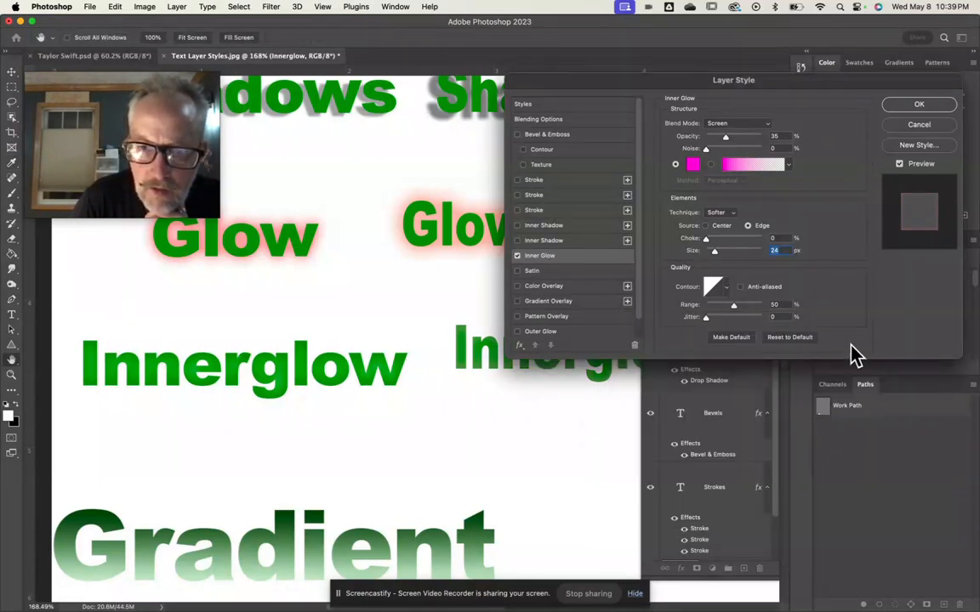
# - Set the inner glow colour to white ffffff and apply the layer style
pyautogui.click(693, 164)
pyautogui.click(689, 431)
pyautogui.write('ffffff')
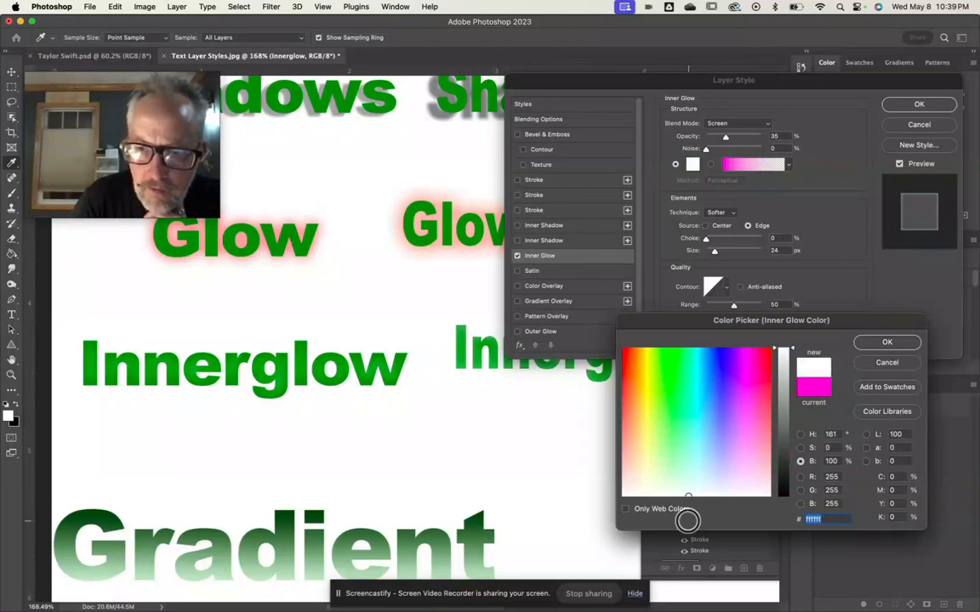
pyautogui.click(885, 344)
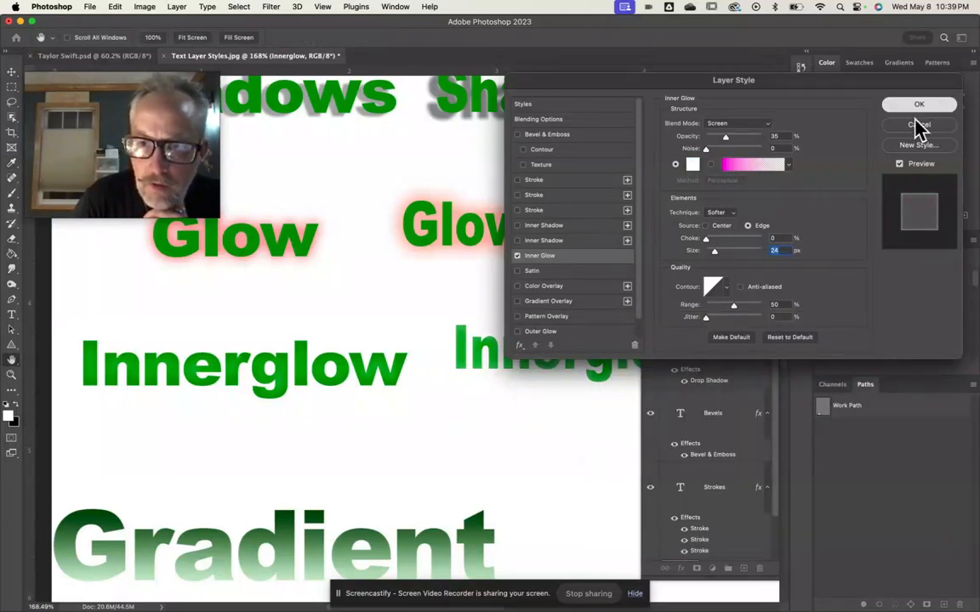
pyautogui.click(944, 105)
pyautogui.scroll(6, 531, 361)
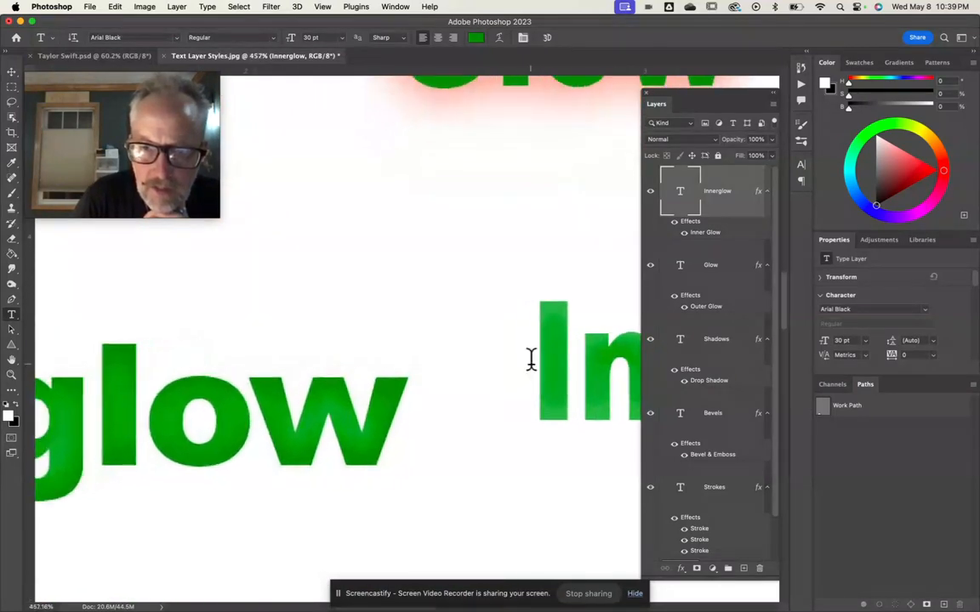
# - Add the text "Gradient" in green Arial Black beside the Gradient sample
pyautogui.scroll(-8, 530, 360)
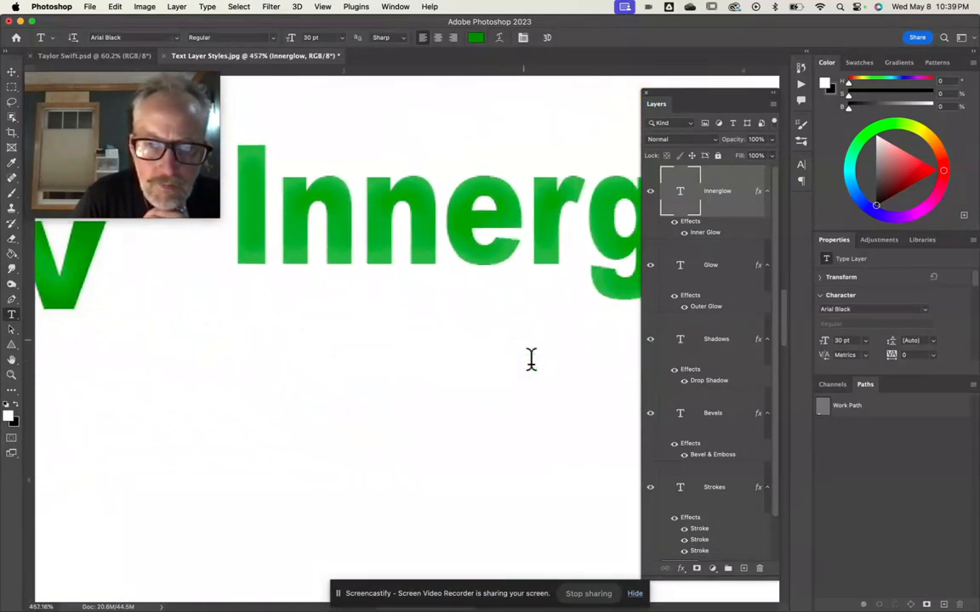
pyautogui.scroll(-3, 530, 360)
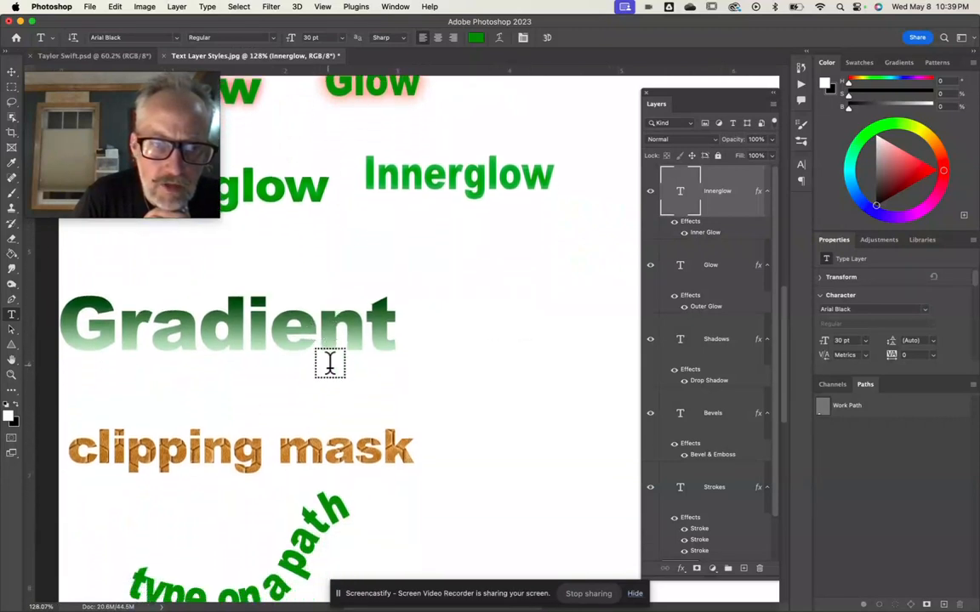
pyautogui.click(436, 321)
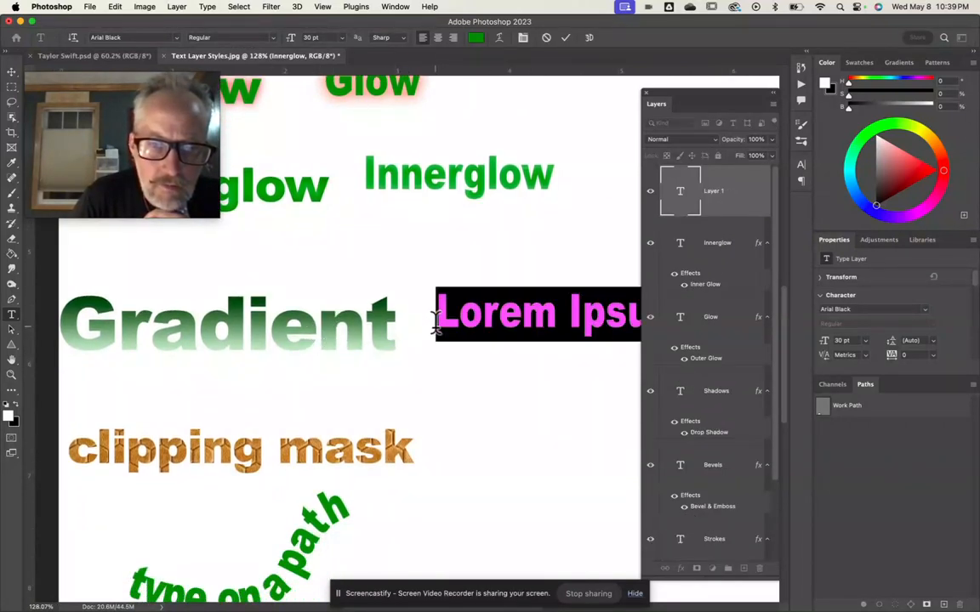
pyautogui.write('Gradient')
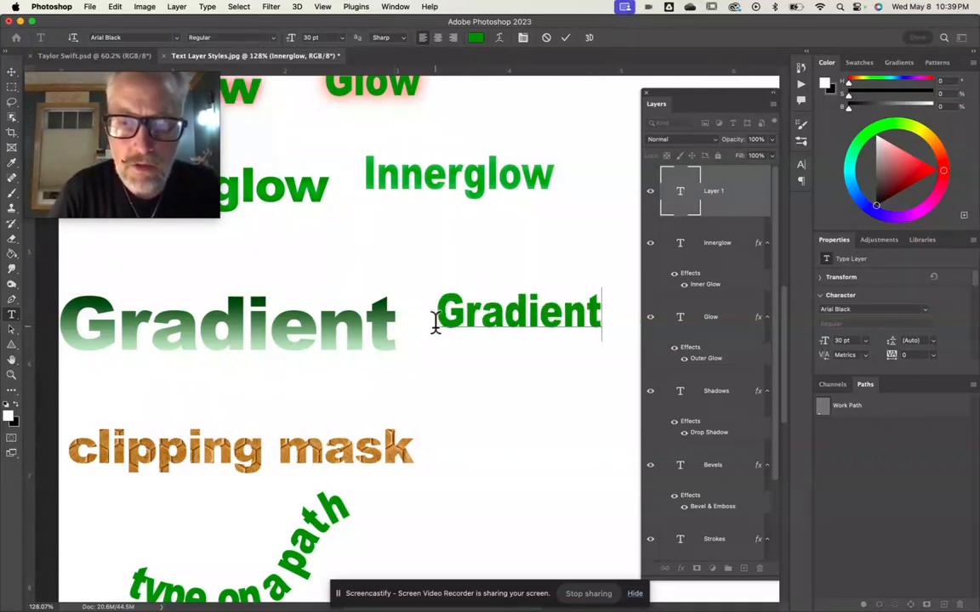
pyautogui.click(736, 209)
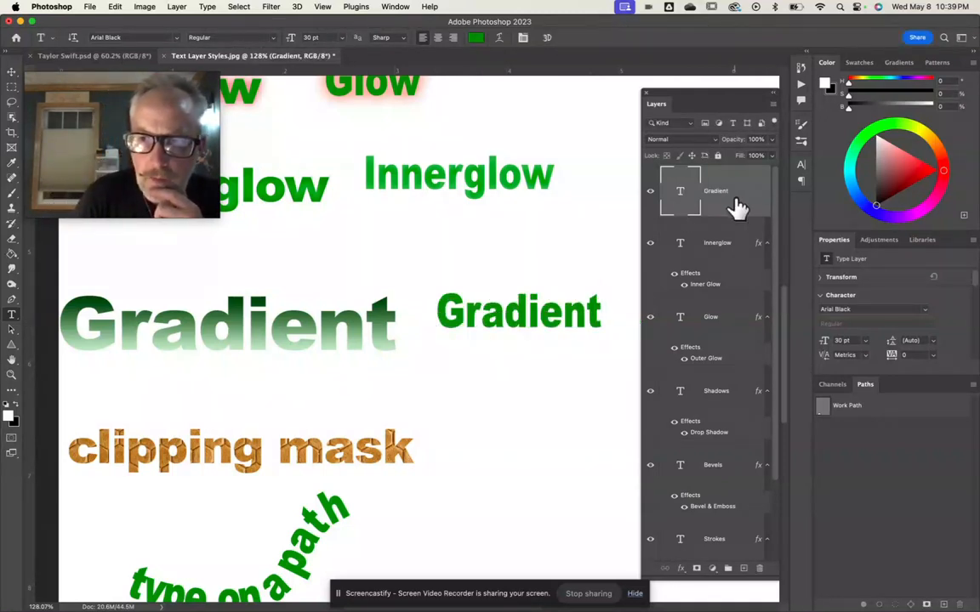
# - Add a Gradient Overlay effect to the new Gradient text layer and set its opacity to 99%
pyautogui.doubleClick(737, 209)
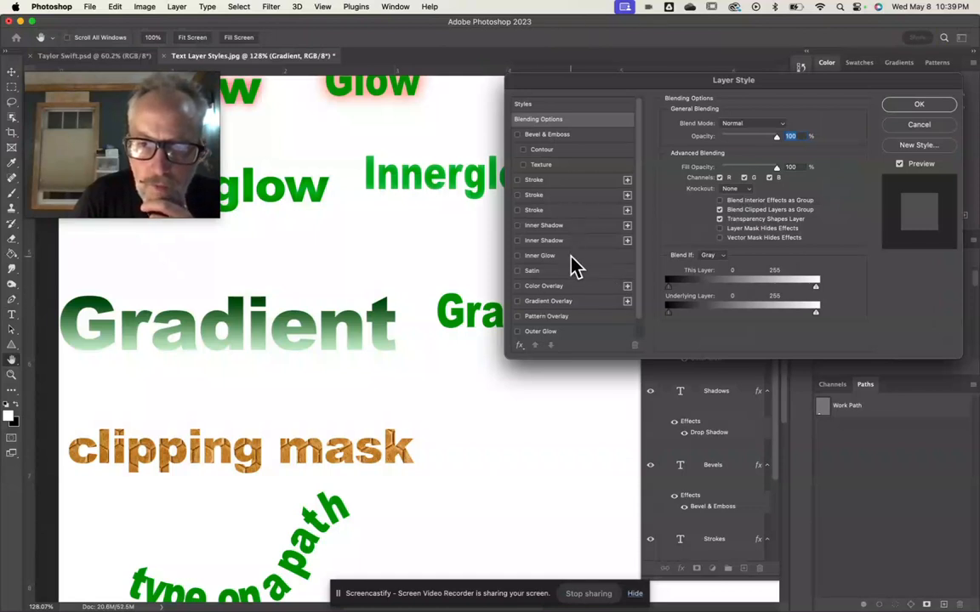
pyautogui.click(584, 302)
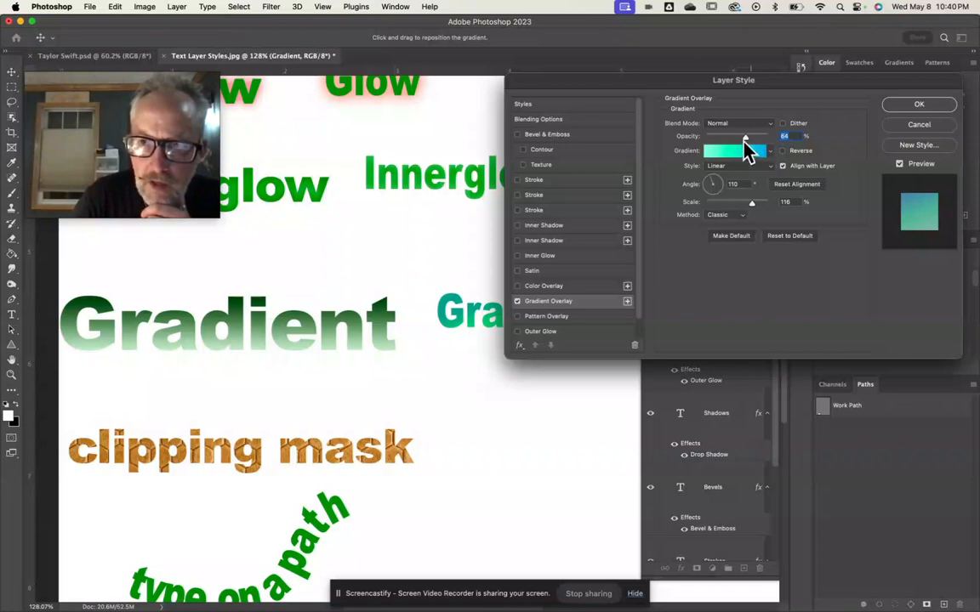
pyautogui.moveTo(745, 138); pyautogui.dragTo(768, 139)
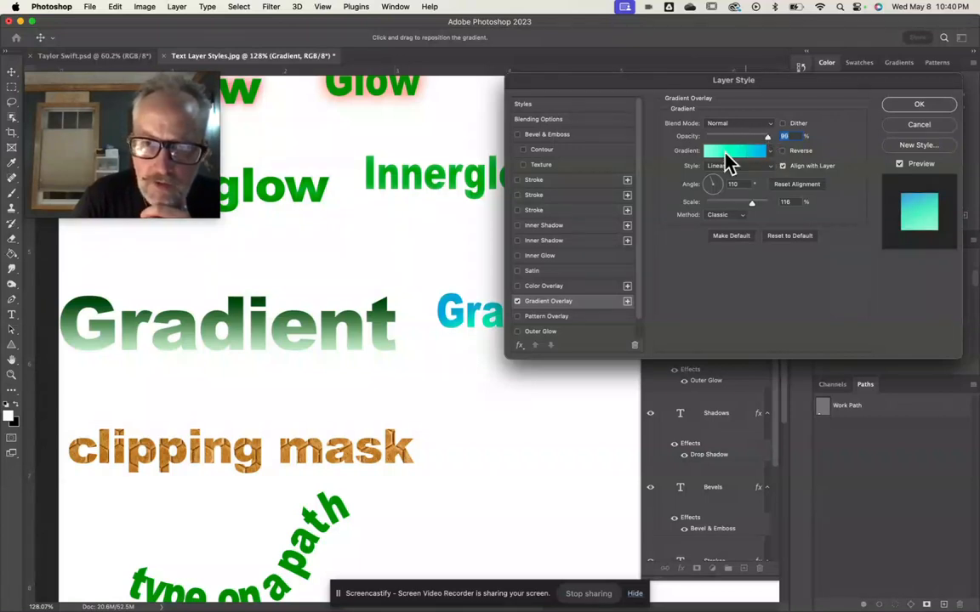
# - Try the white-to-black gradient from the Basics presets for the overlay
pyautogui.click(770, 153)
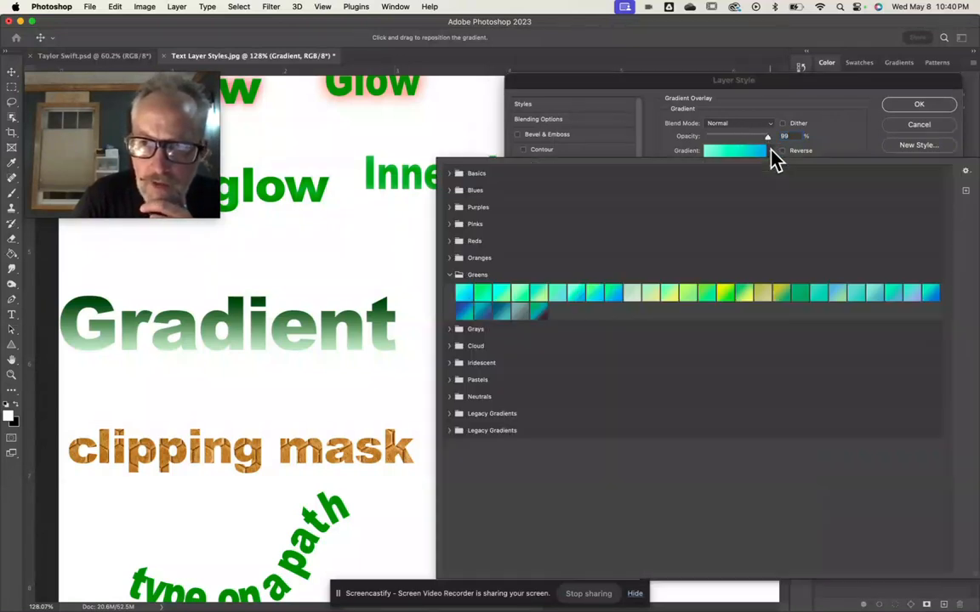
pyautogui.click(450, 173)
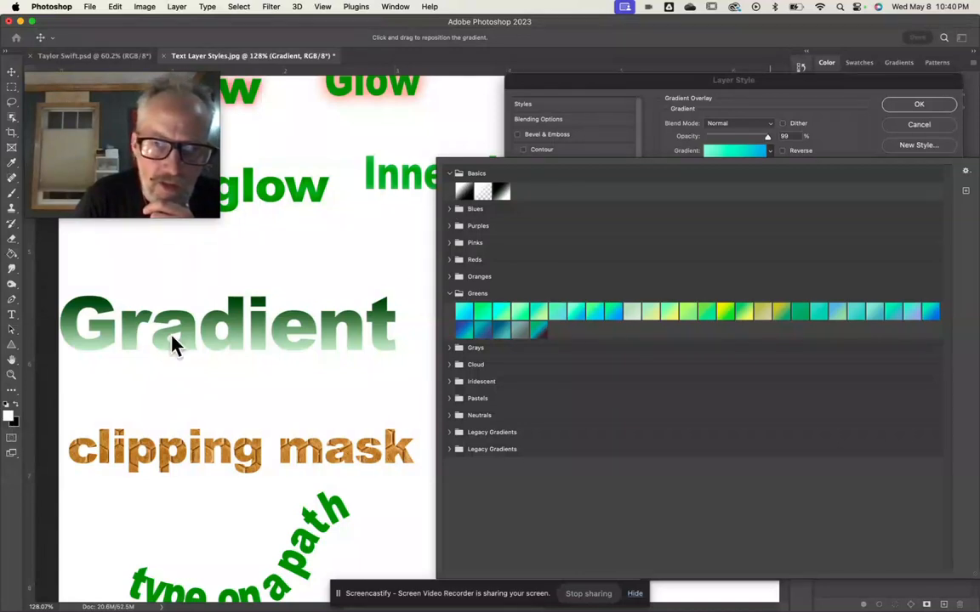
pyautogui.doubleClick(472, 192)
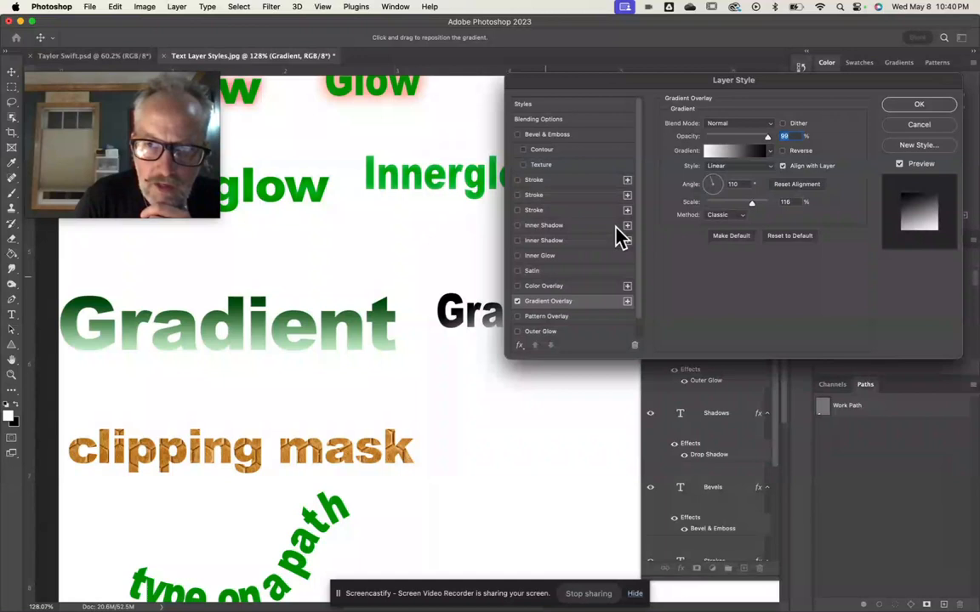
# - Use the Green_04 preset from the Greens group for the overlay, set its angle to 90°, and apply the layer style
pyautogui.click(771, 153)
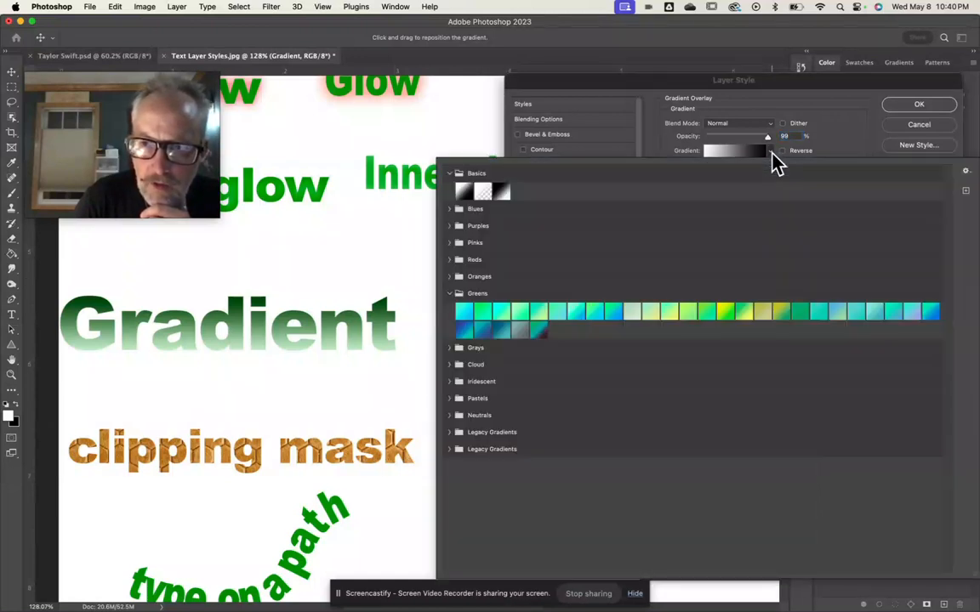
pyautogui.click(529, 314)
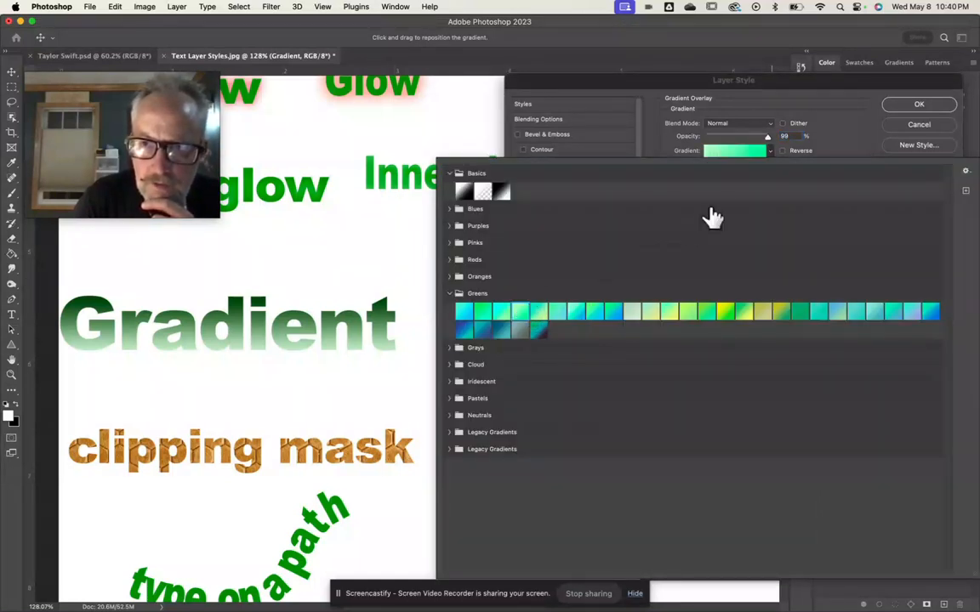
pyautogui.click(864, 138)
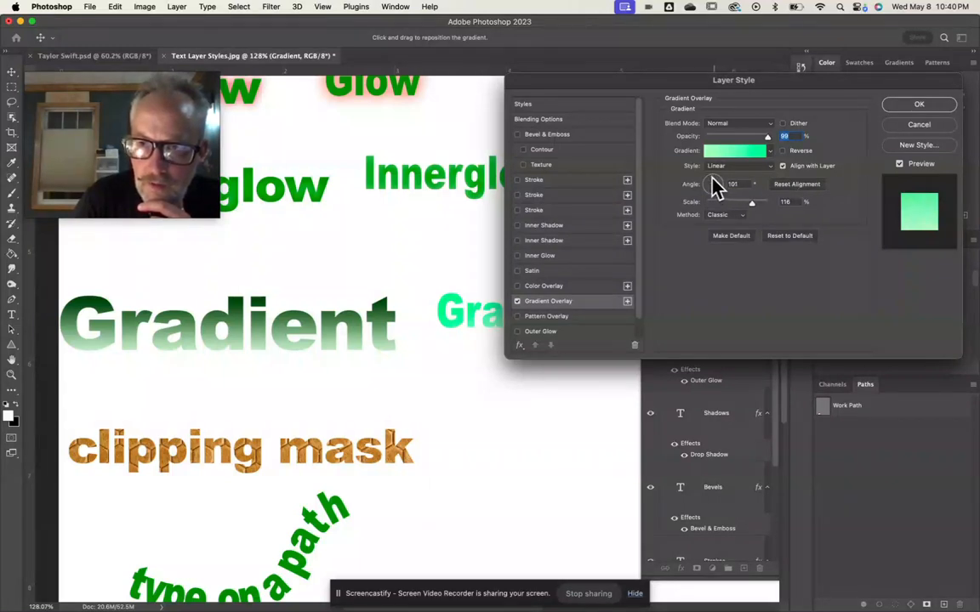
pyautogui.doubleClick(733, 184)
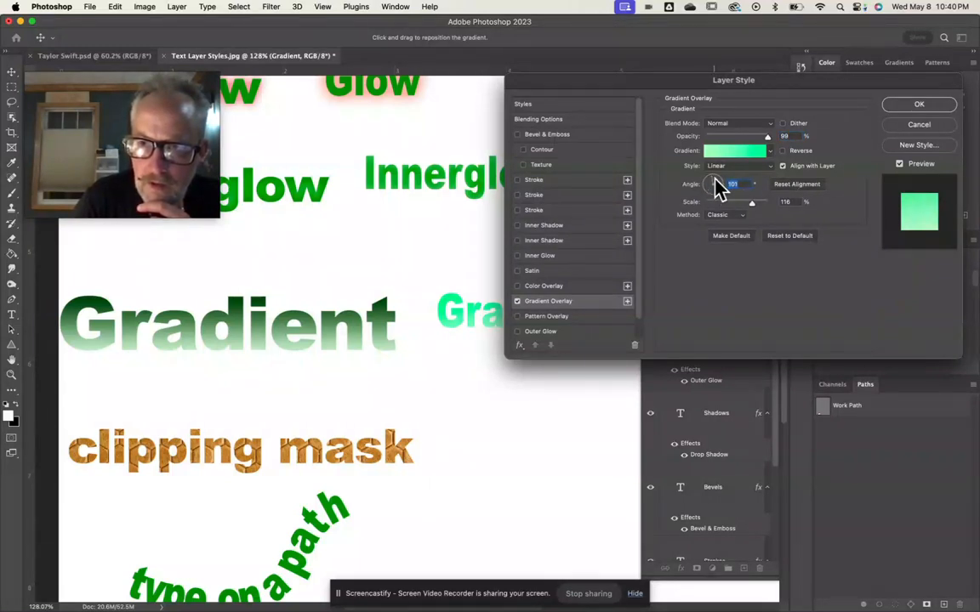
pyautogui.write('90')
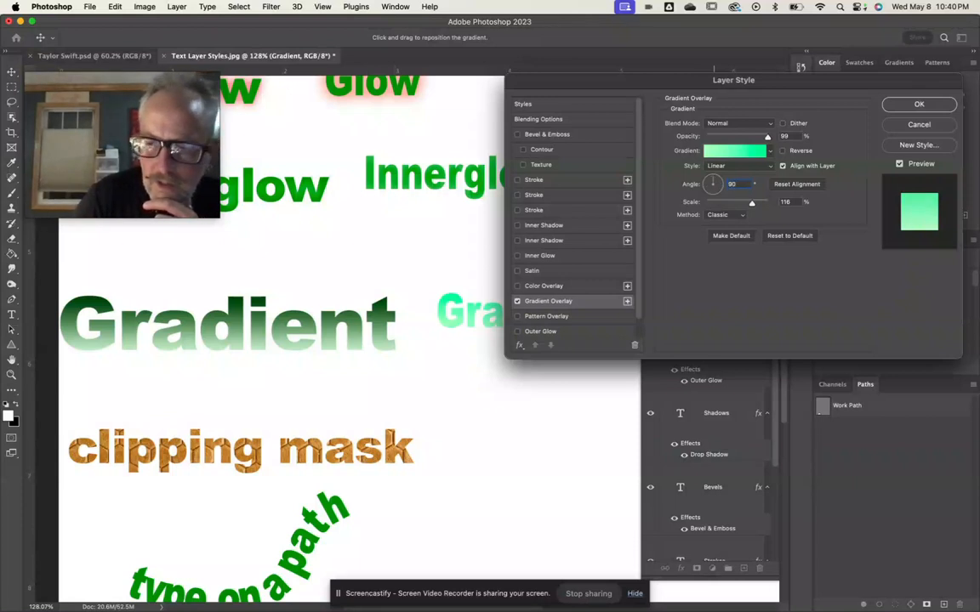
pyautogui.press('Return')
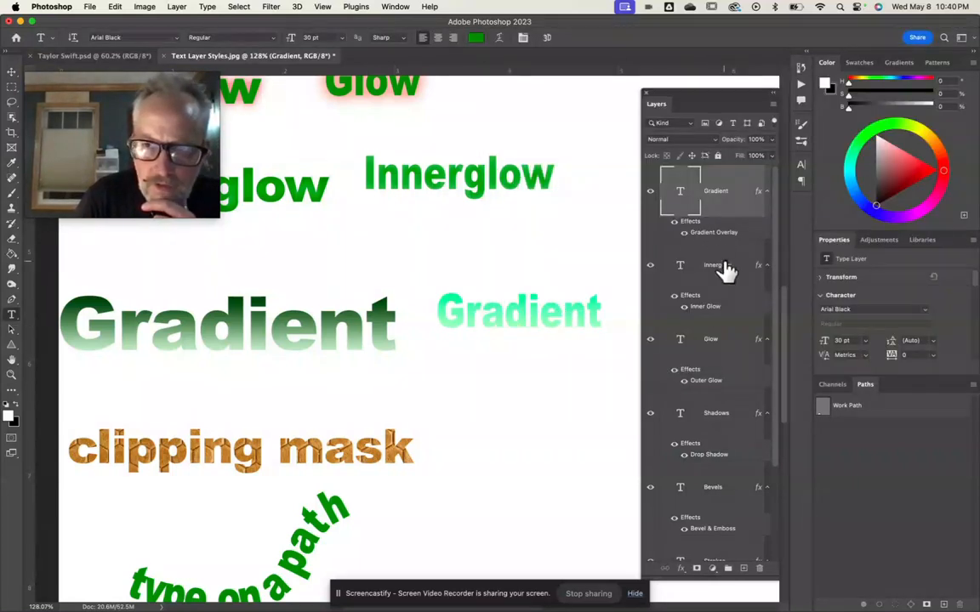
# - Edit the overlay's gradient and set its starting colour stop to dark green 1b501a, sampled from the original Gradient sample
pyautogui.doubleClick(724, 211)
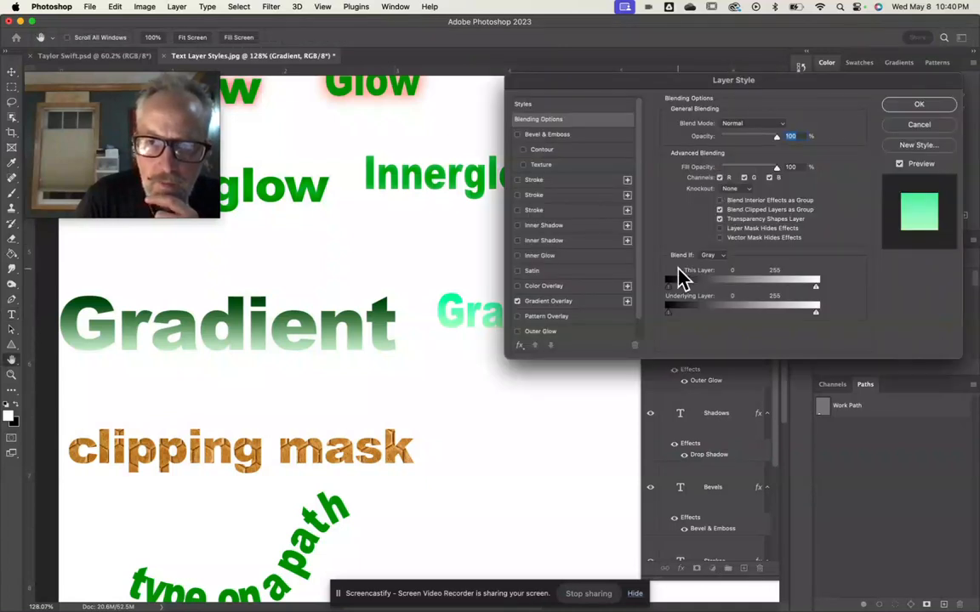
pyautogui.click(591, 311)
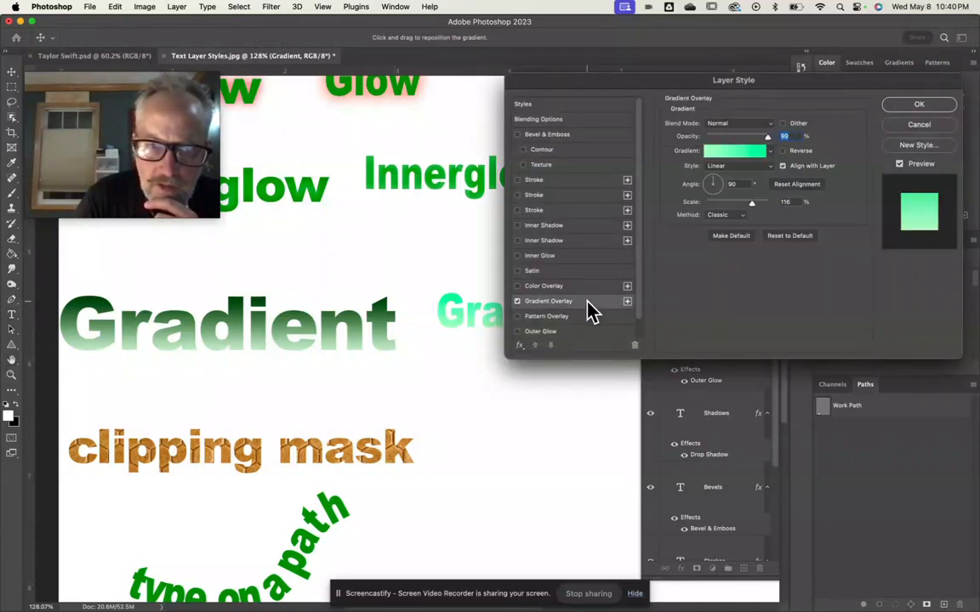
pyautogui.click(734, 153)
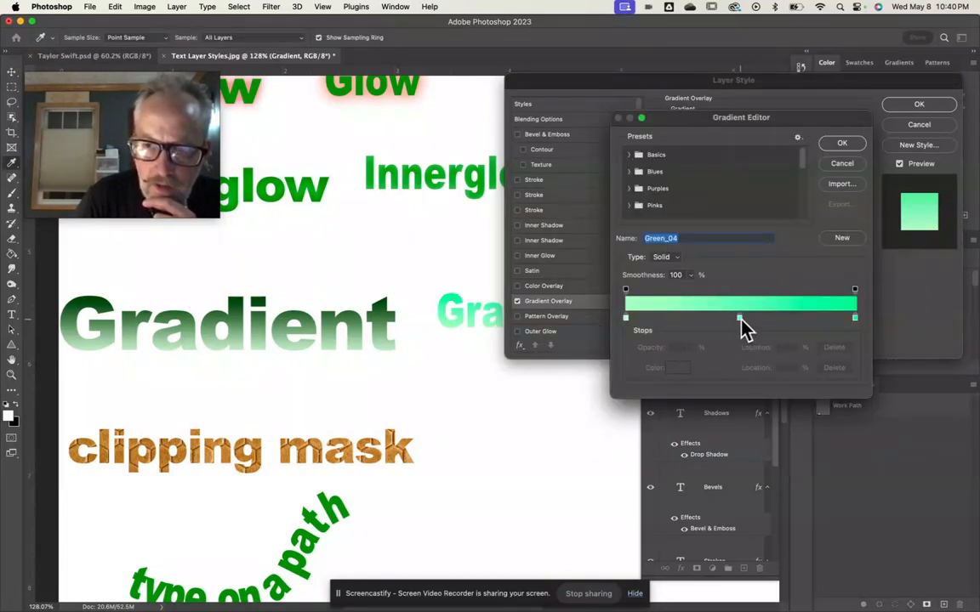
pyautogui.doubleClick(626, 320)
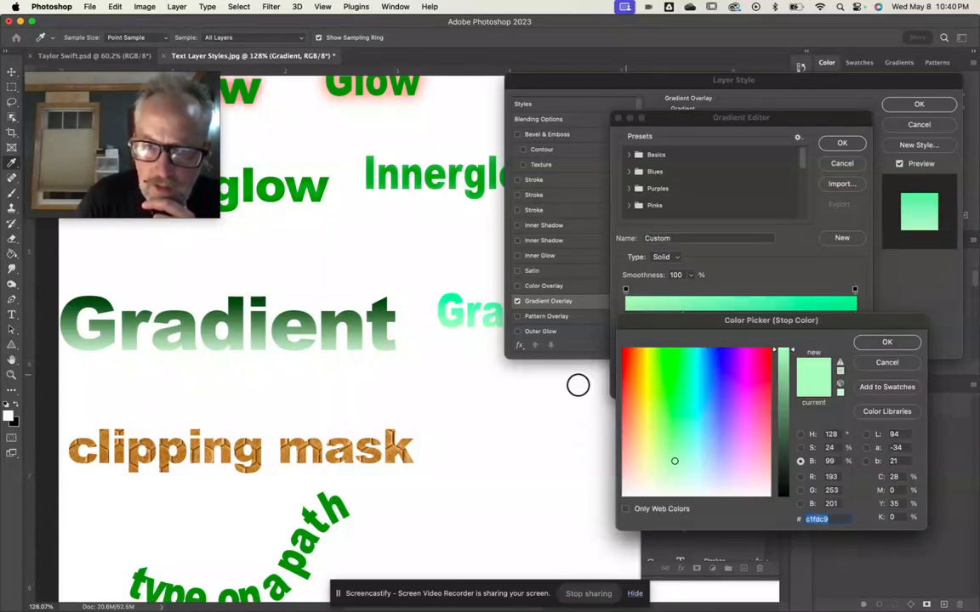
pyautogui.click(687, 387)
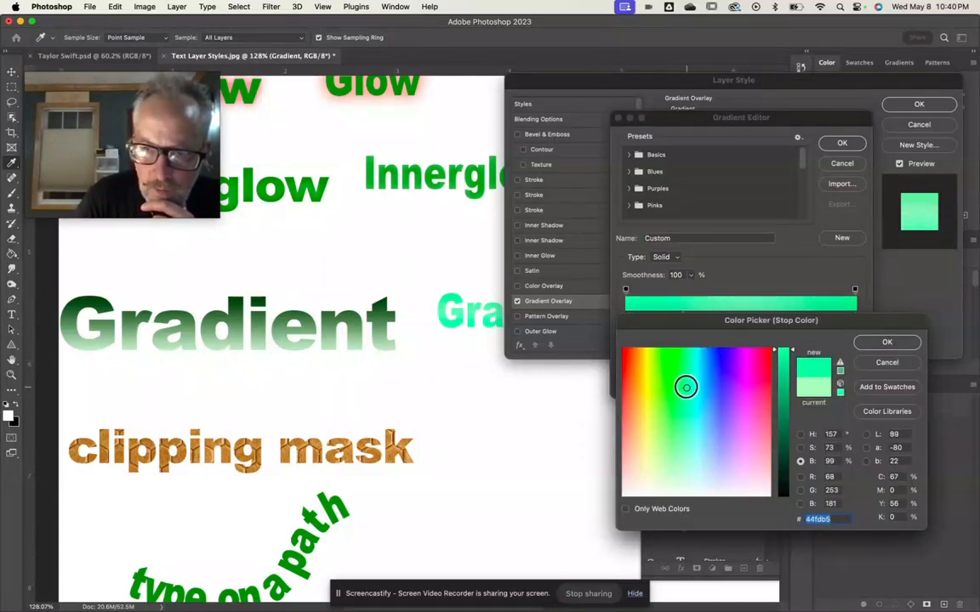
pyautogui.click(778, 425)
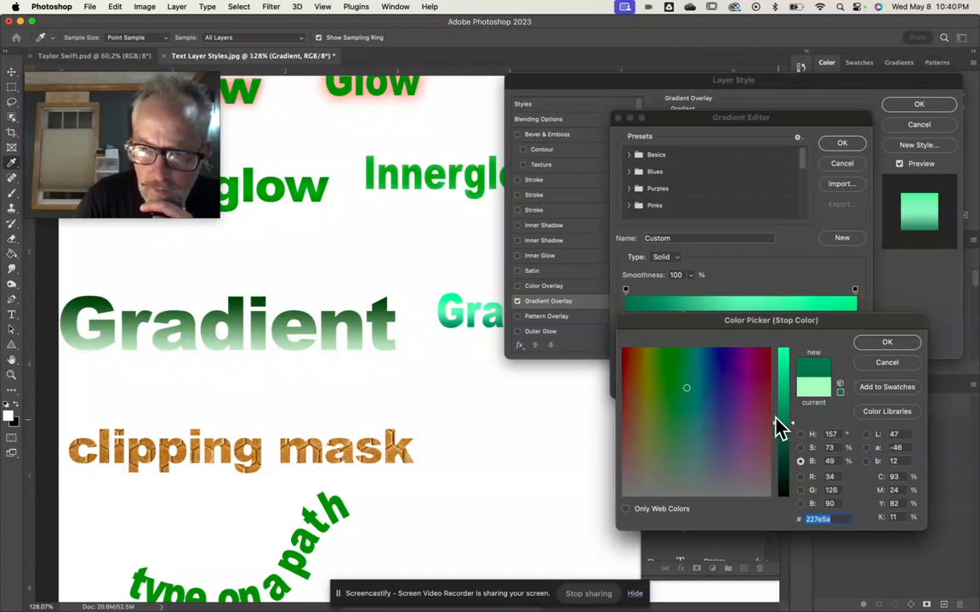
pyautogui.click(238, 302)
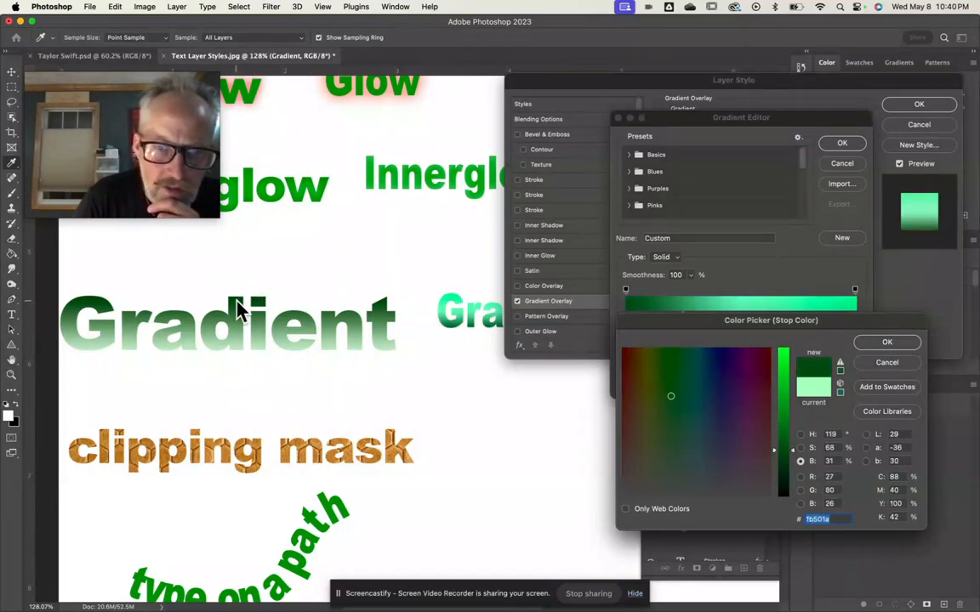
pyautogui.click(887, 344)
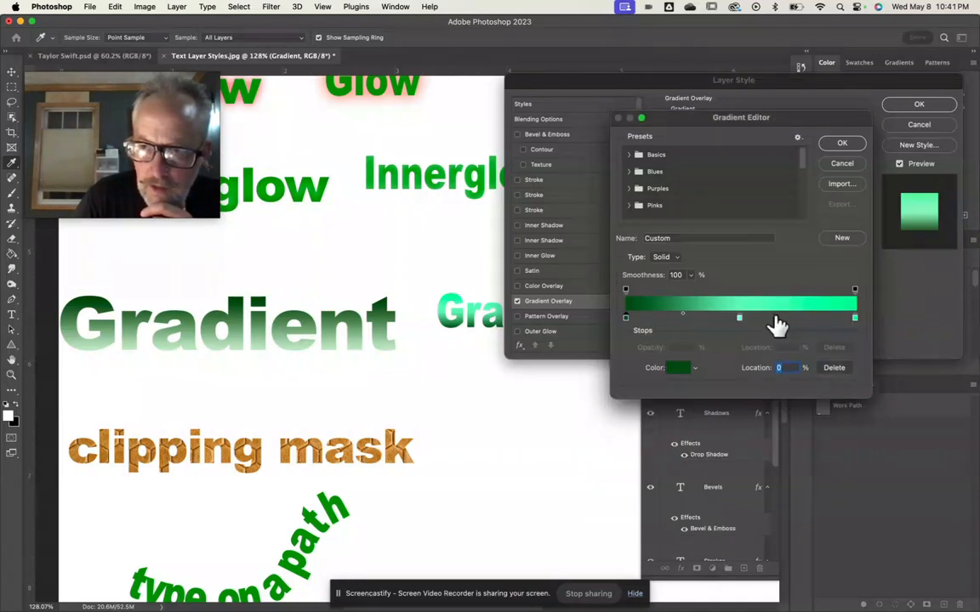
# - Set the gradient's end colour stop to near-white and remove the middle mint-green stop
pyautogui.doubleClick(855, 318)
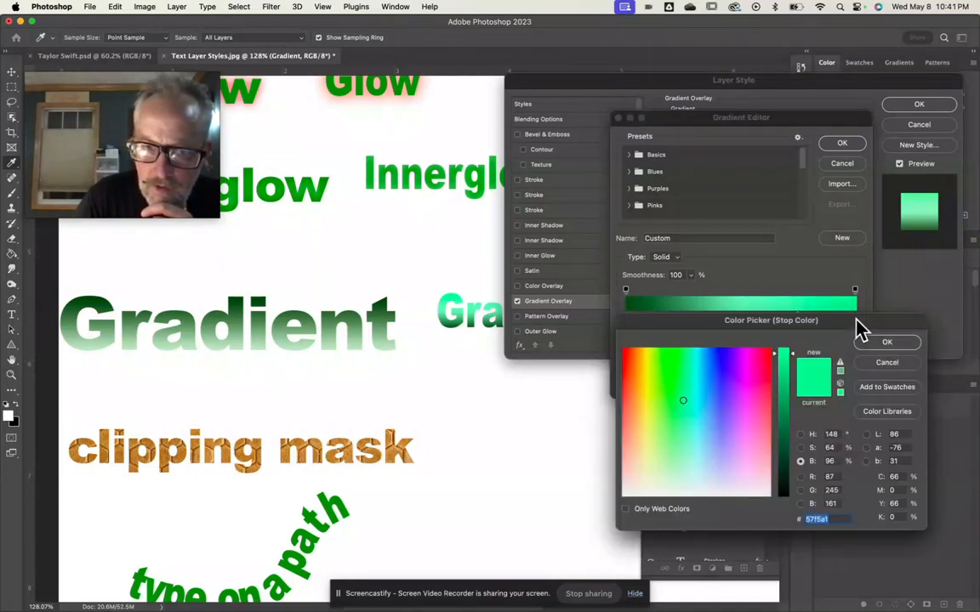
pyautogui.moveTo(709, 425); pyautogui.dragTo(690, 496)
pyautogui.click(895, 347)
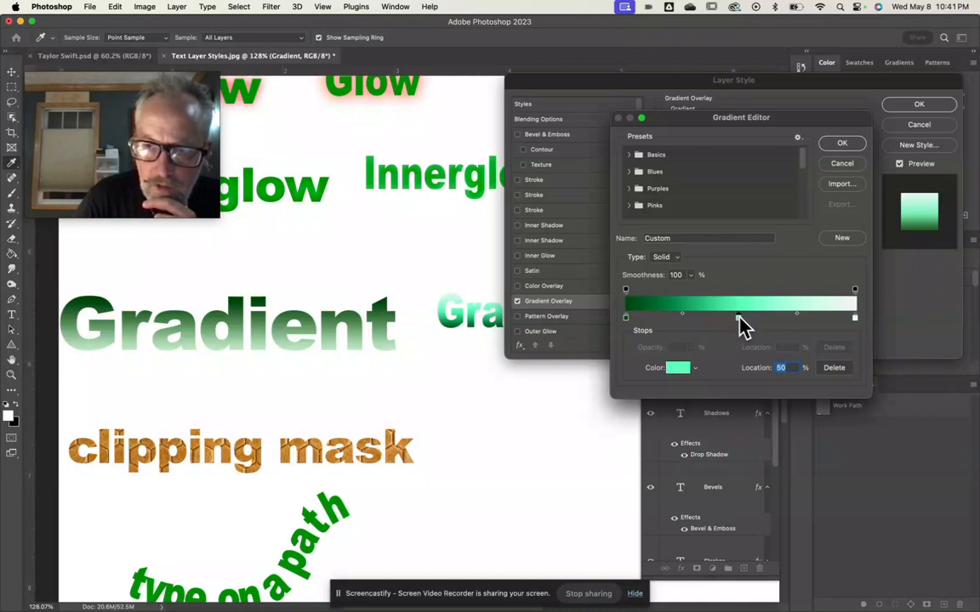
pyautogui.moveTo(740, 320); pyautogui.dragTo(701, 429)
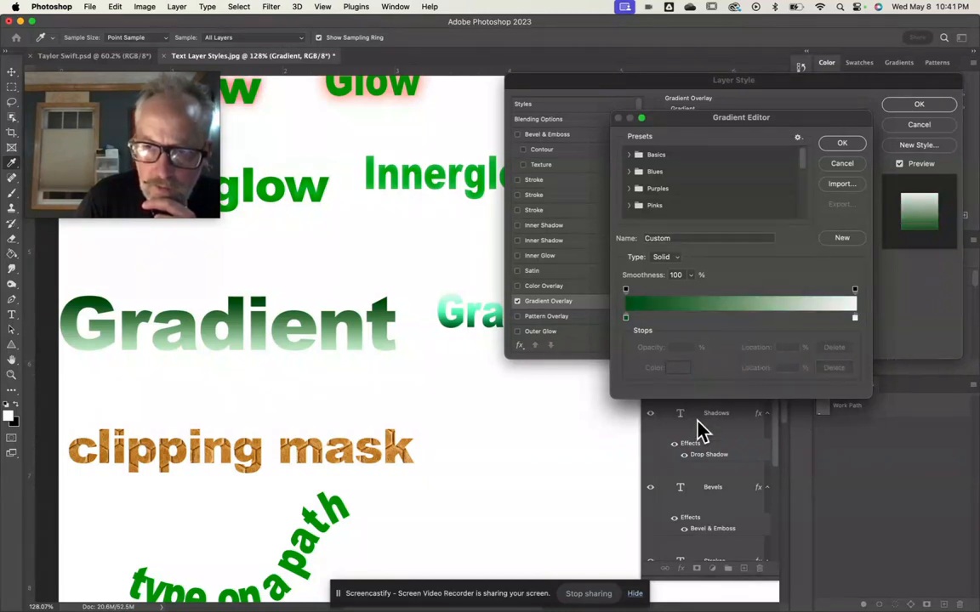
# - Try adding three middle colour stops to the gradient, including ones at 37% and 57%, and colour the 57% stop magenta
pyautogui.click(710, 319)
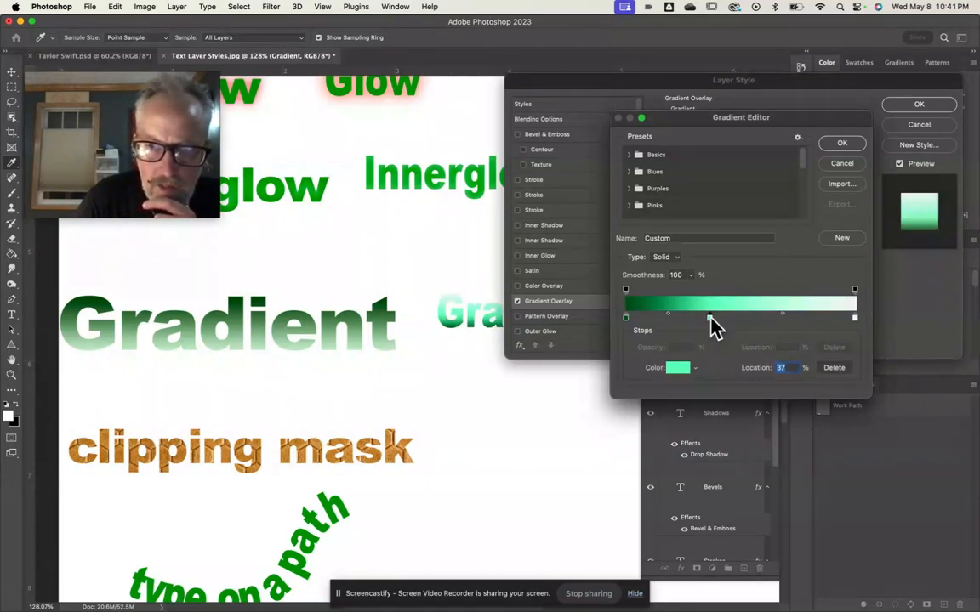
pyautogui.click(731, 319)
pyautogui.click(757, 319)
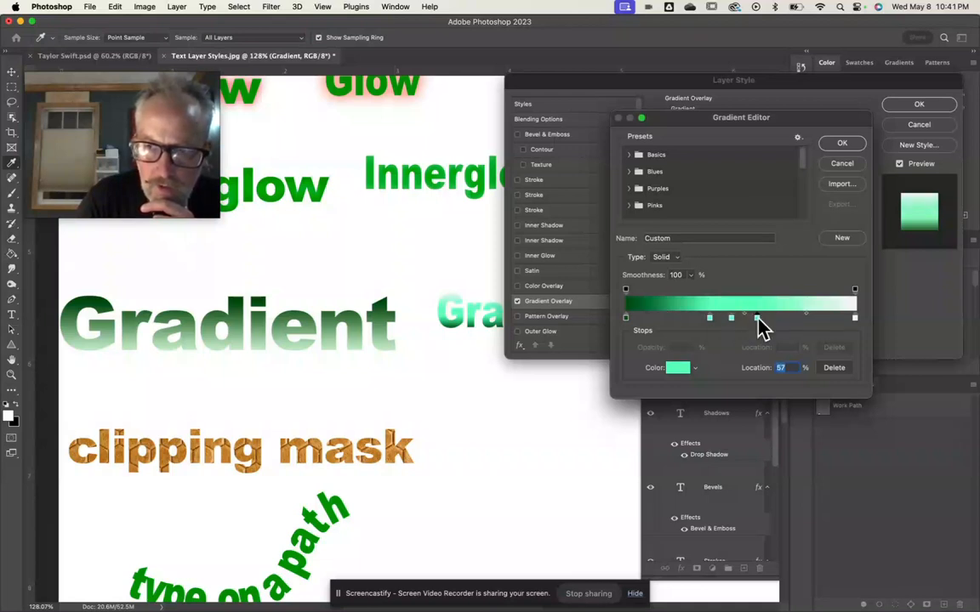
pyautogui.doubleClick(760, 323)
pyautogui.click(743, 367)
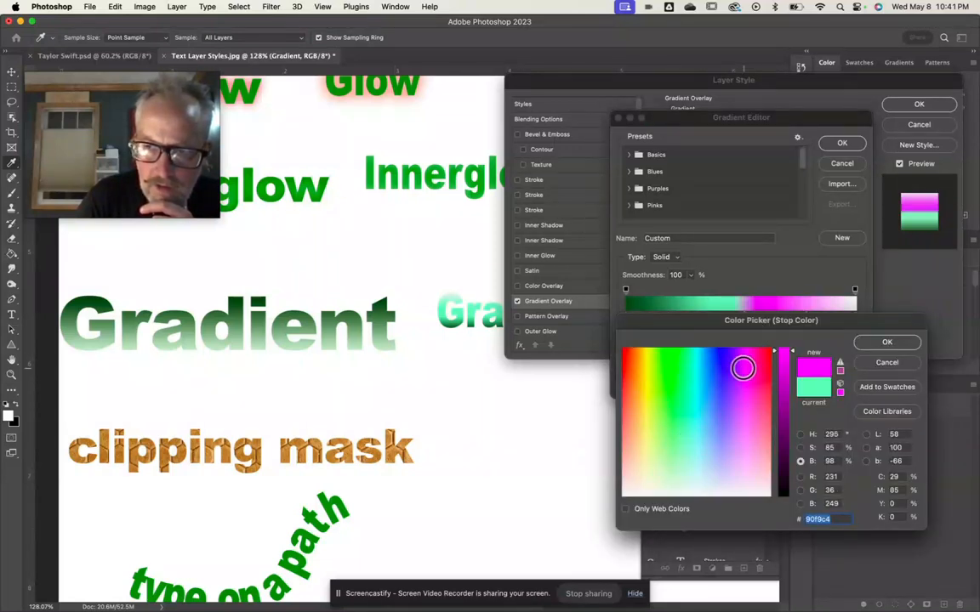
pyautogui.click(859, 345)
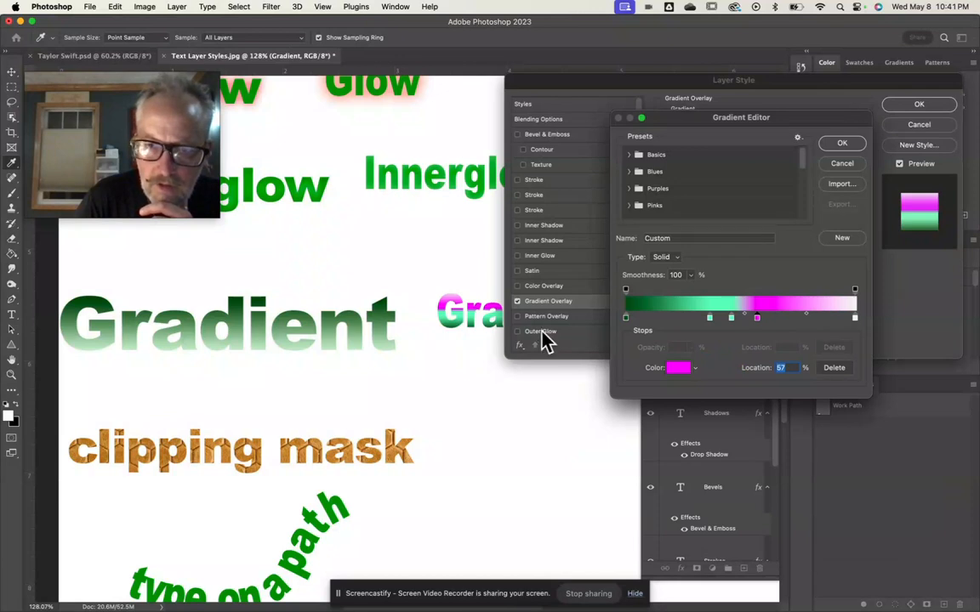
# - Remove the three added middle stops, leaving only the dark green and near-white ends of the gradient
pyautogui.moveTo(733, 320); pyautogui.dragTo(721, 375)
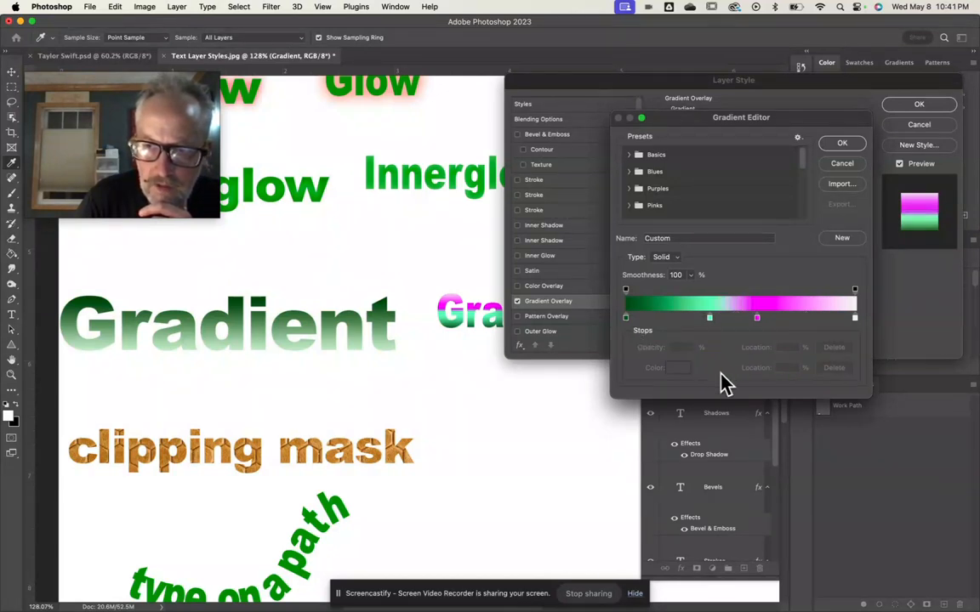
pyautogui.moveTo(710, 318); pyautogui.dragTo(712, 437)
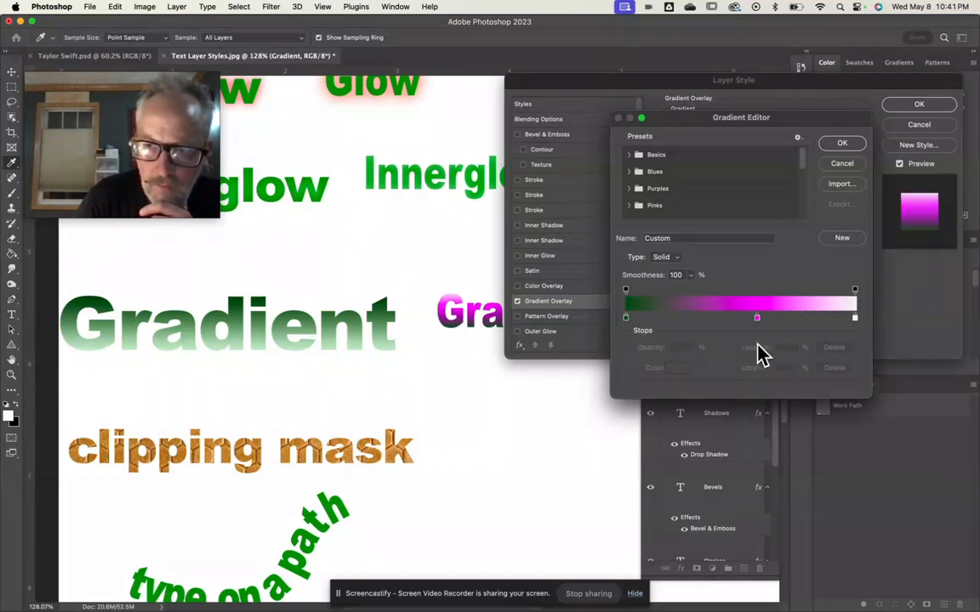
pyautogui.moveTo(757, 320); pyautogui.dragTo(748, 383)
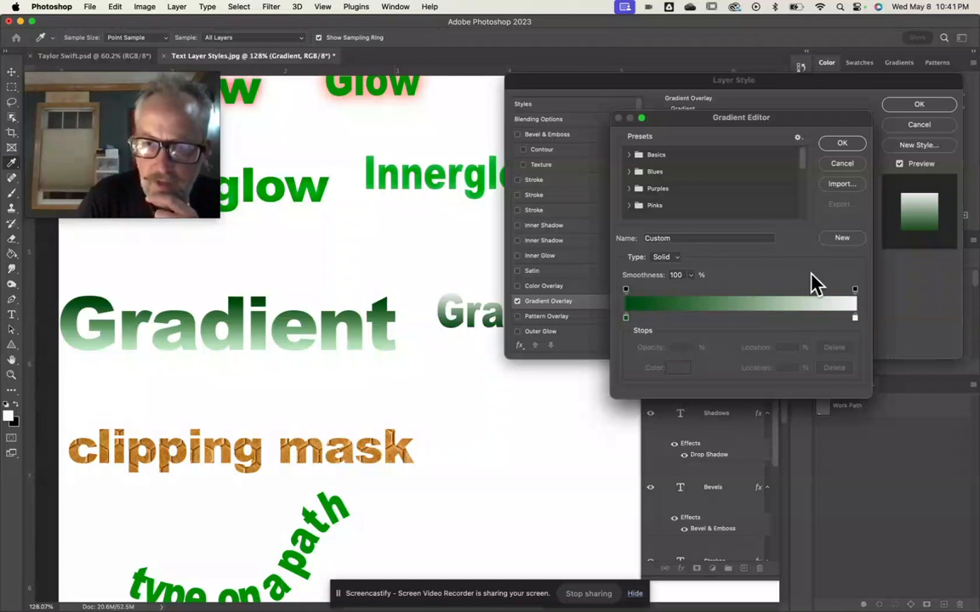
# - Accept the edited gradient, set the Gradient Overlay angle to -85°, and apply the layer style to the Gradient text
pyautogui.click(844, 144)
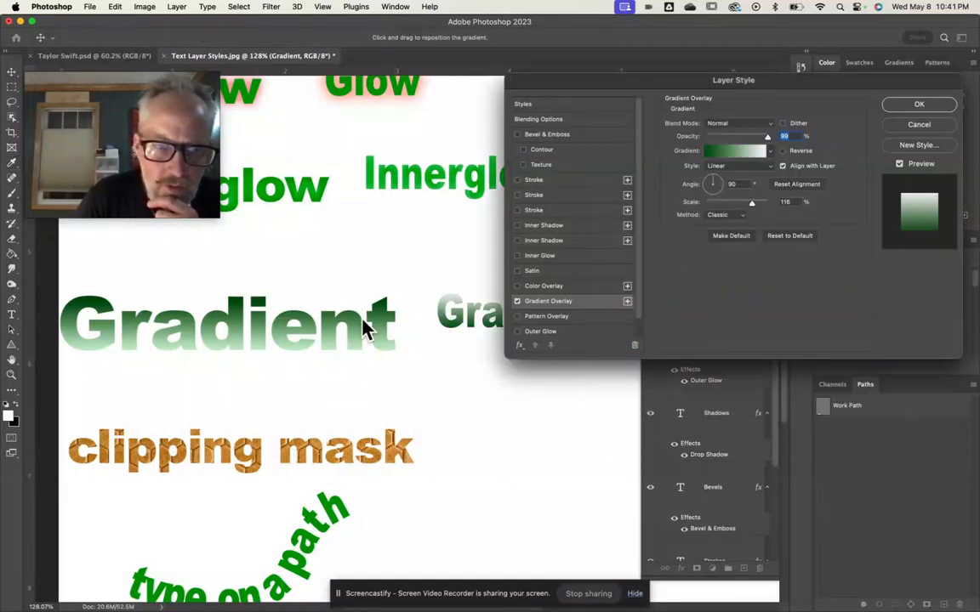
pyautogui.click(715, 202)
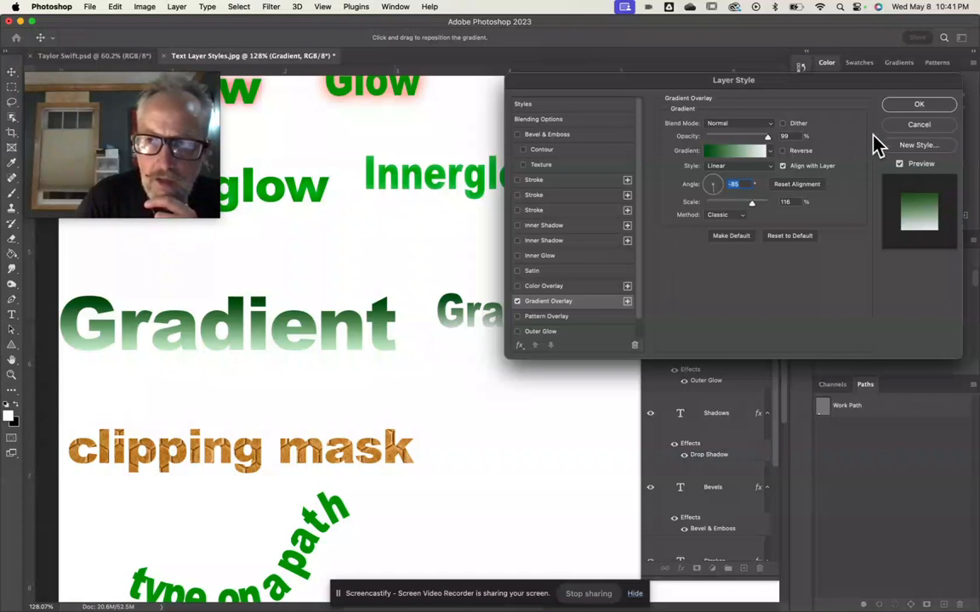
pyautogui.click(918, 106)
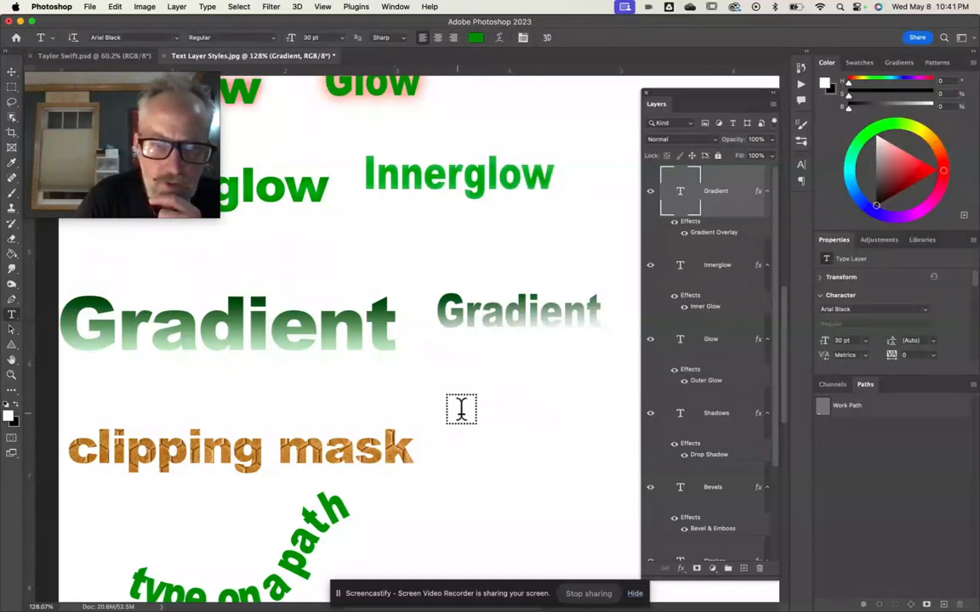
# - Add the two-line text "Clipping Mask" beside the original clipping mask sample and move it slightly up beneath the new Gradient text
pyautogui.scroll(-5, 457, 381)
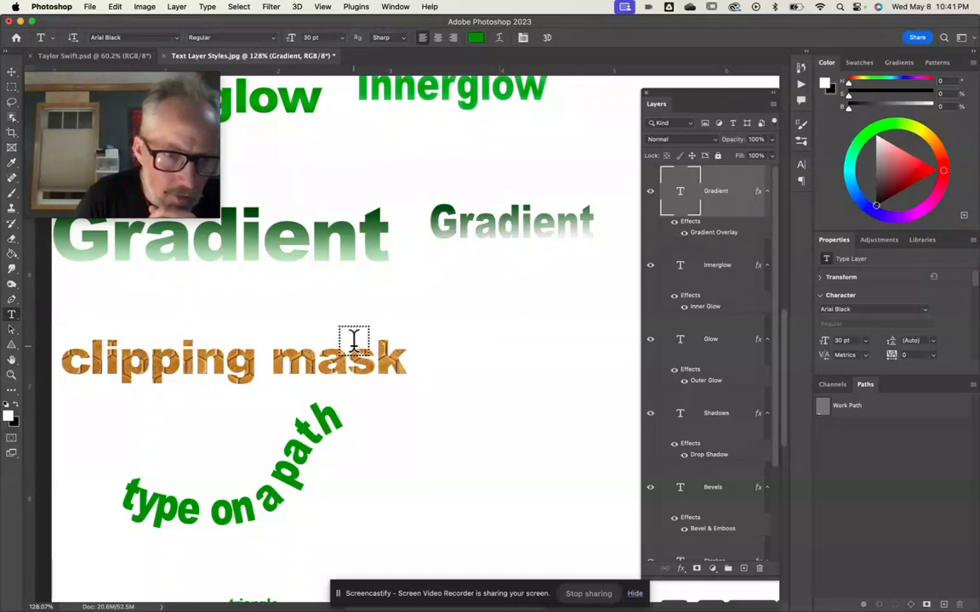
pyautogui.click(454, 349)
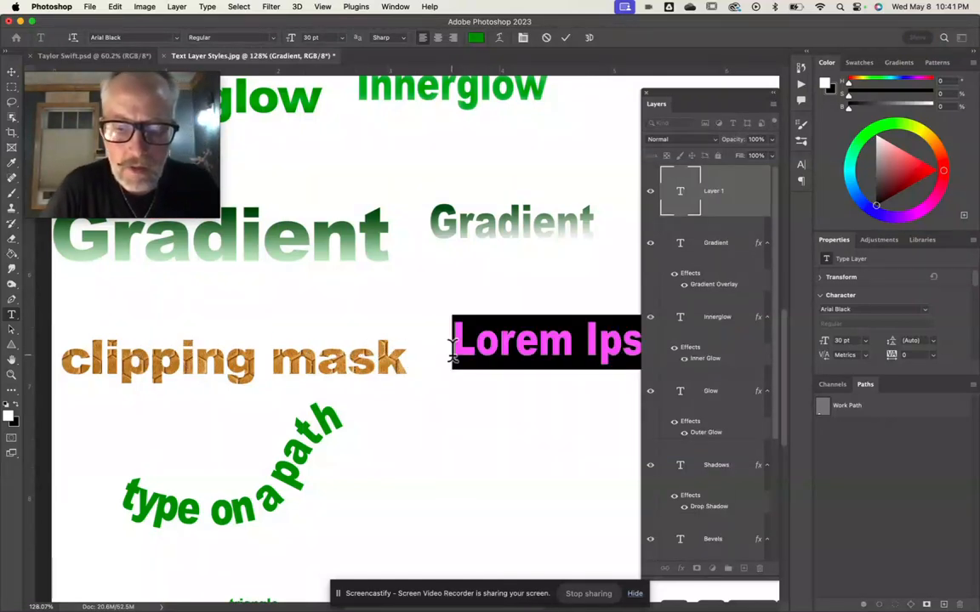
pyautogui.write('Clip')
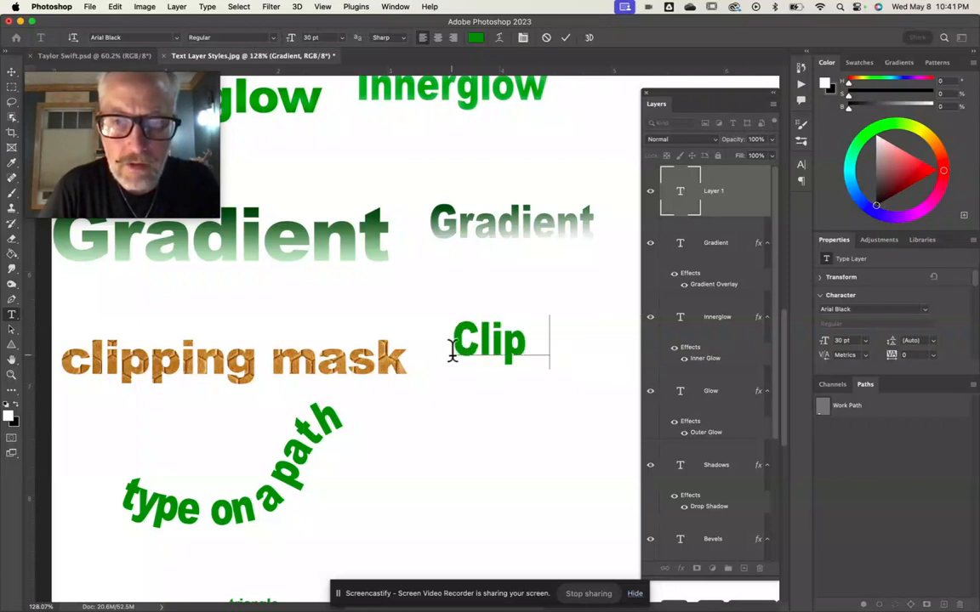
pyautogui.write('ping')
pyautogui.press('Return')
pyautogui.write('Ma')
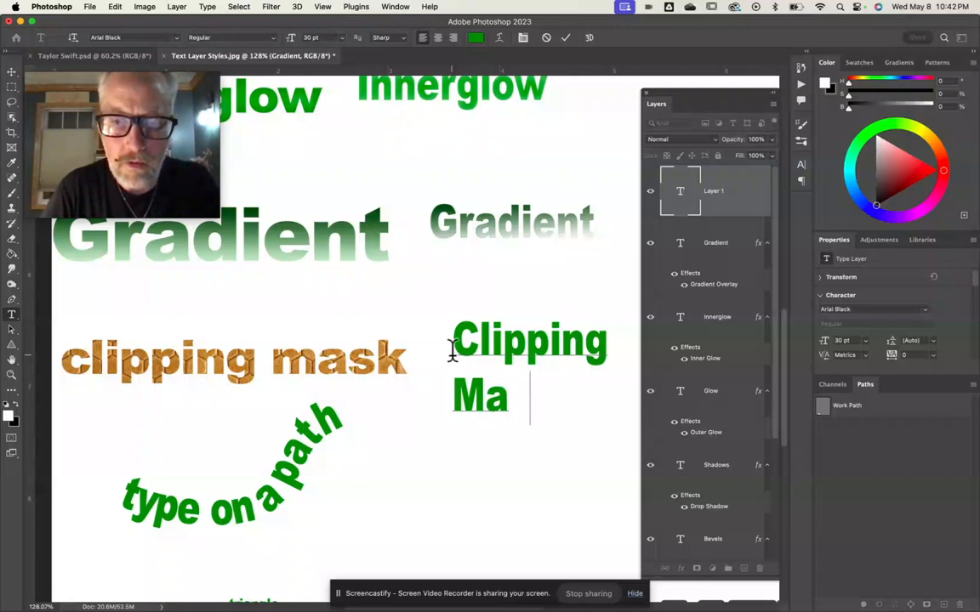
pyautogui.write('sk')
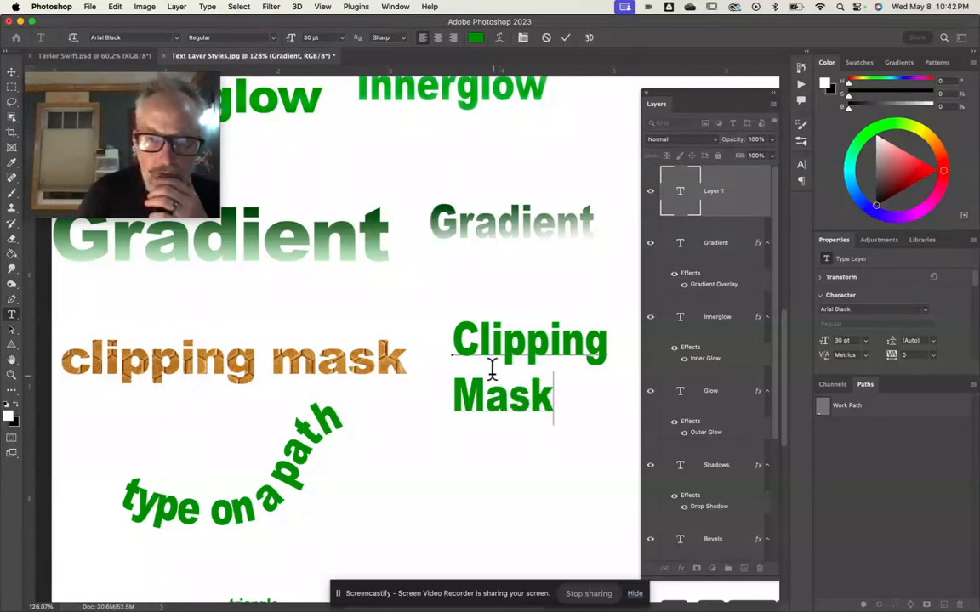
pyautogui.click(11, 72)
pyautogui.moveTo(485, 349); pyautogui.dragTo(479, 319)
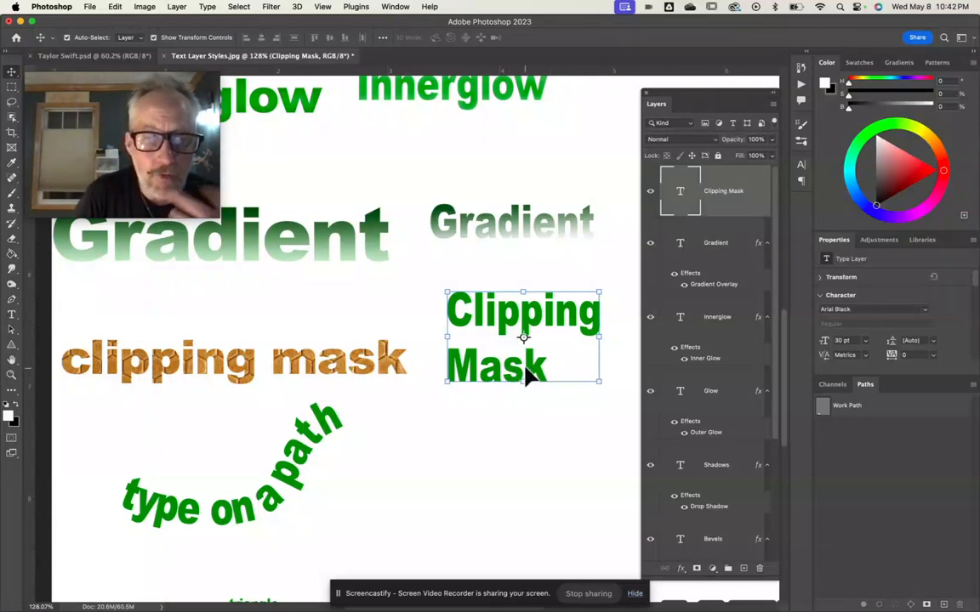
# - Switch to Chrome and search Google Images for honeycomb
pyautogui.press('super+Tab')
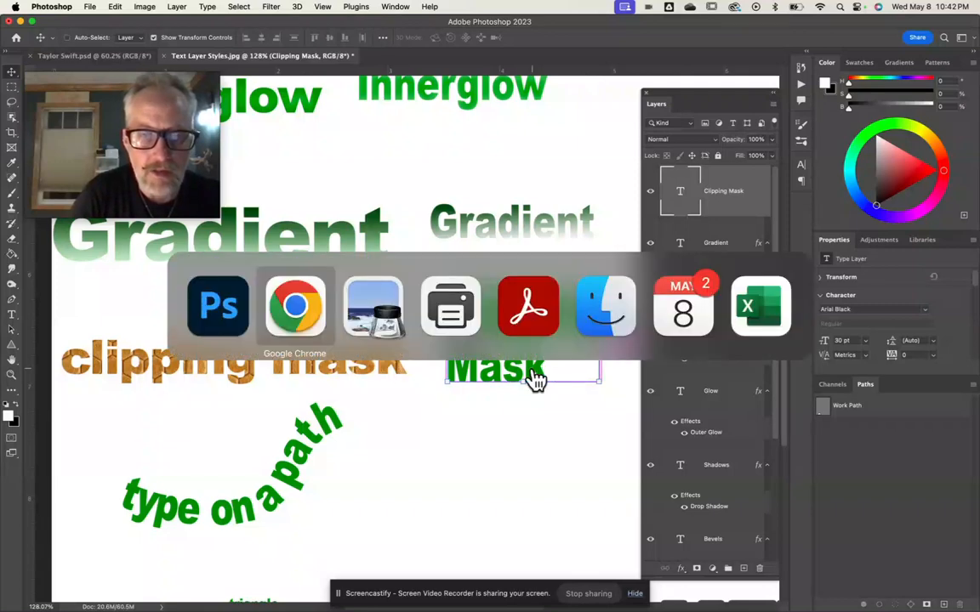
pyautogui.moveTo(327, 595)
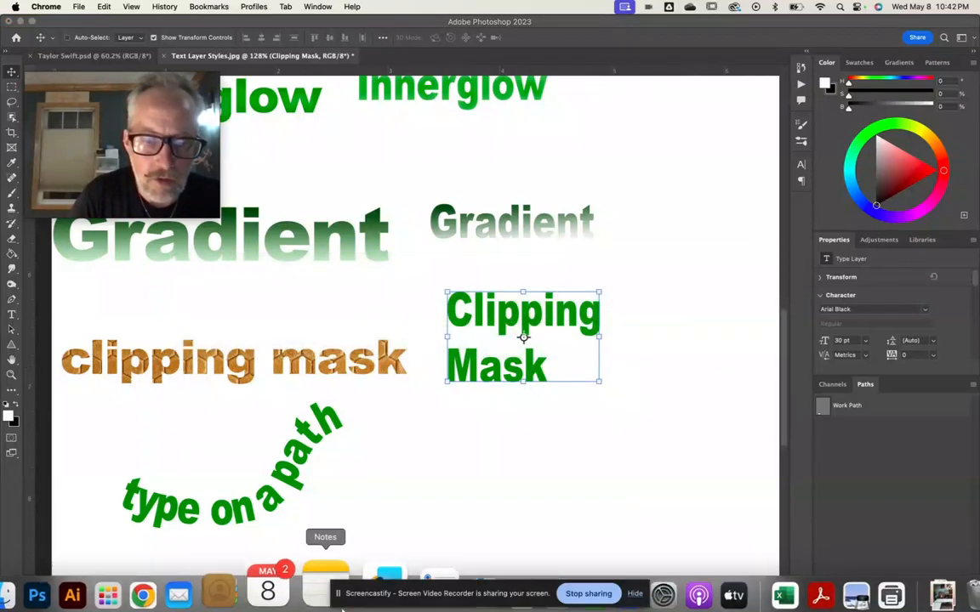
pyautogui.click(192, 586)
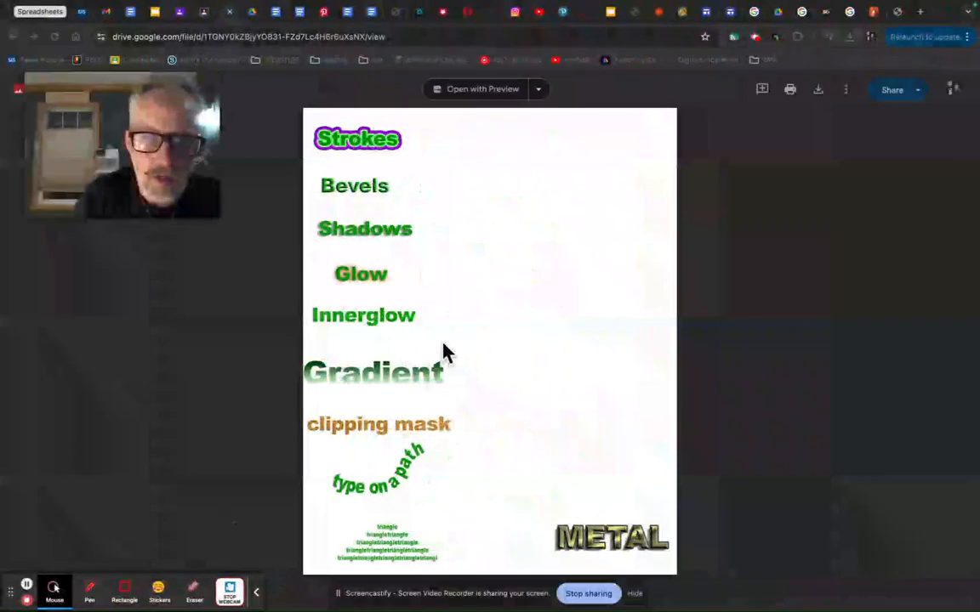
pyautogui.click(894, 11)
pyautogui.click(332, 36)
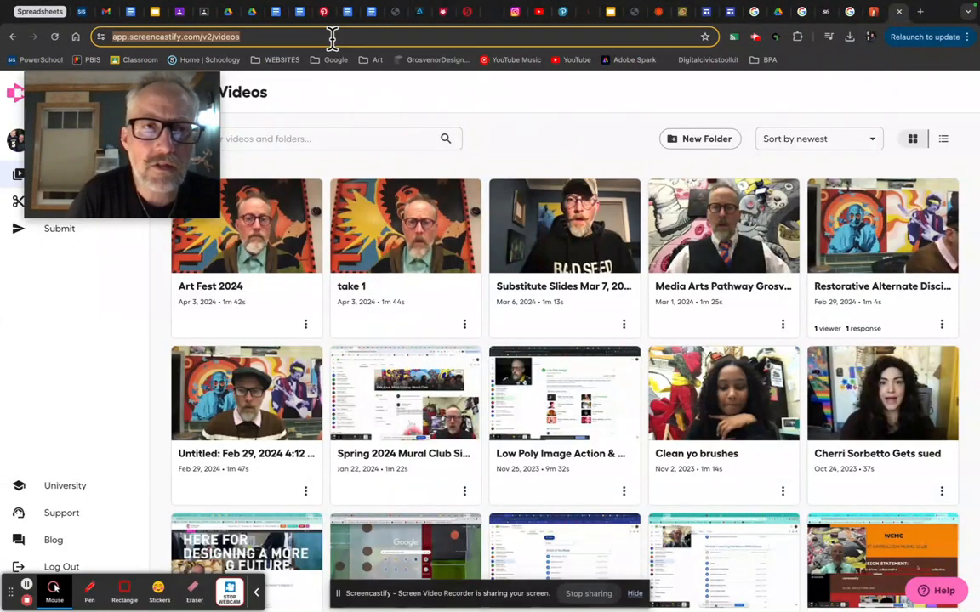
pyautogui.write('honeycomb')
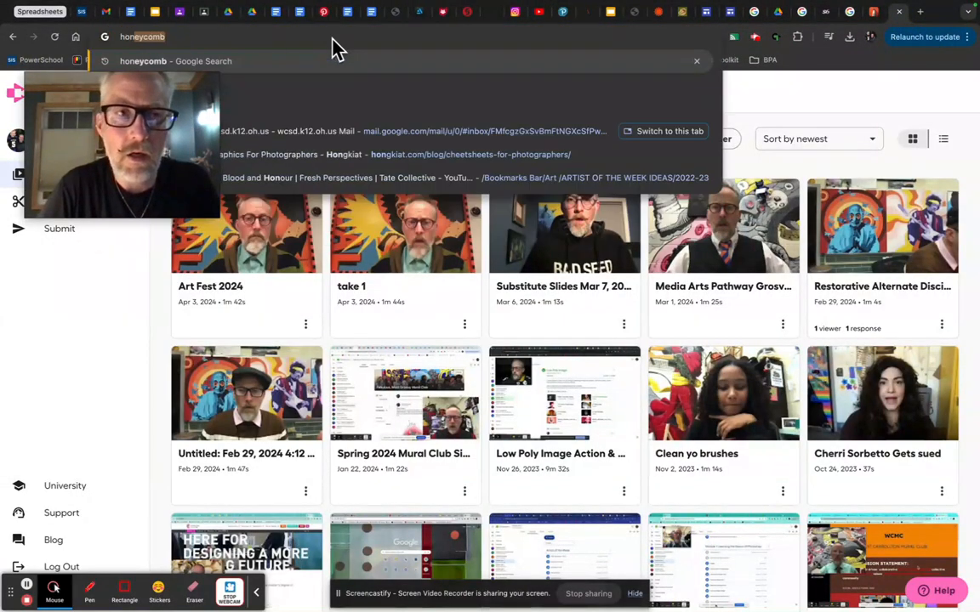
pyautogui.press('Return')
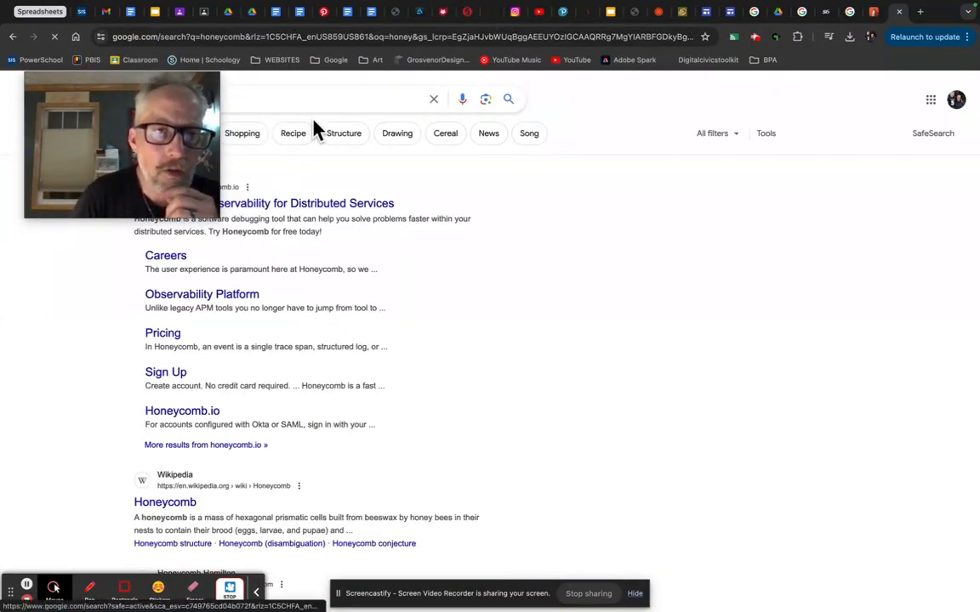
pyautogui.moveTo(158, 110); pyautogui.dragTo(136, 221)
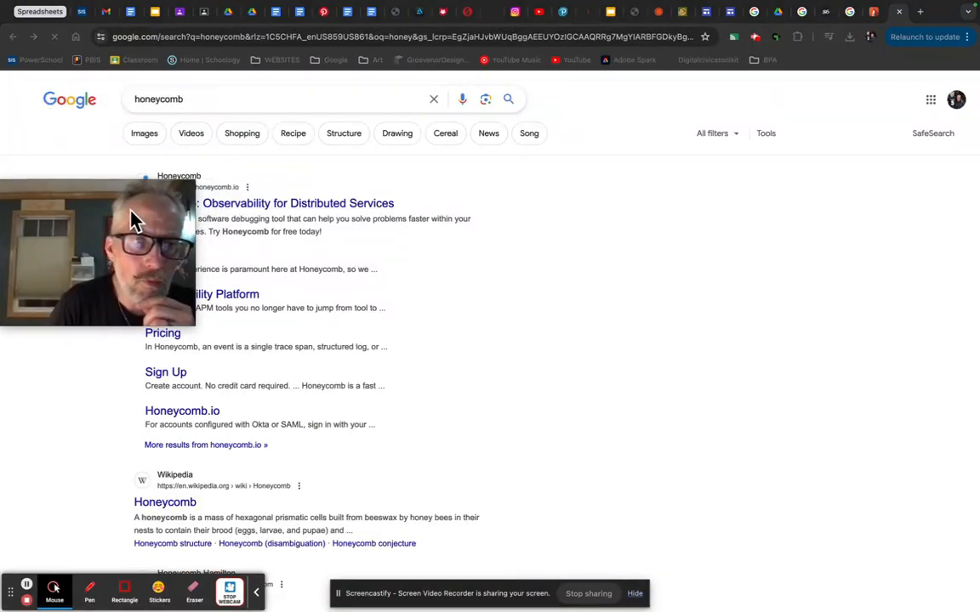
pyautogui.click(147, 136)
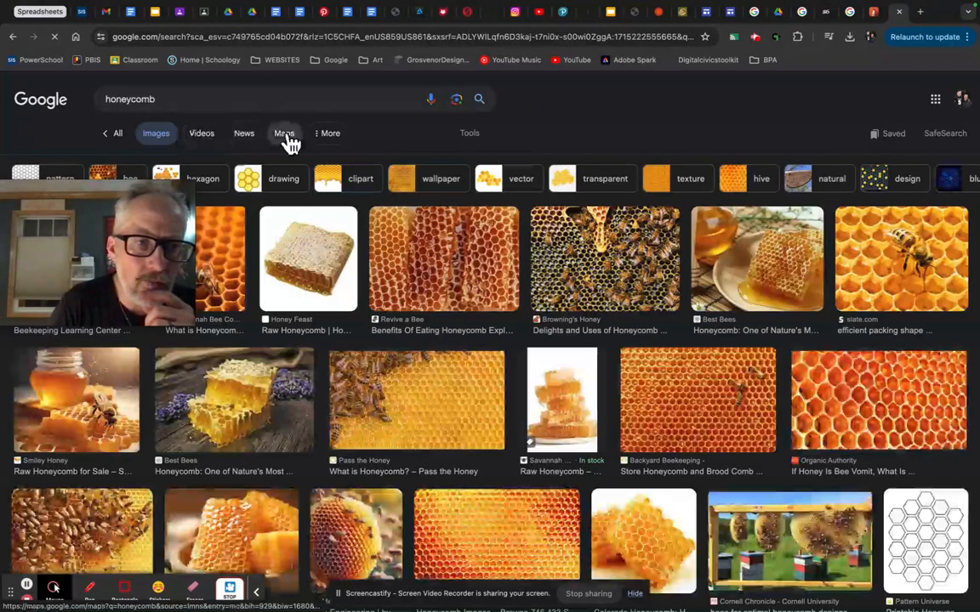
pyautogui.moveTo(134, 223); pyautogui.dragTo(412, 43)
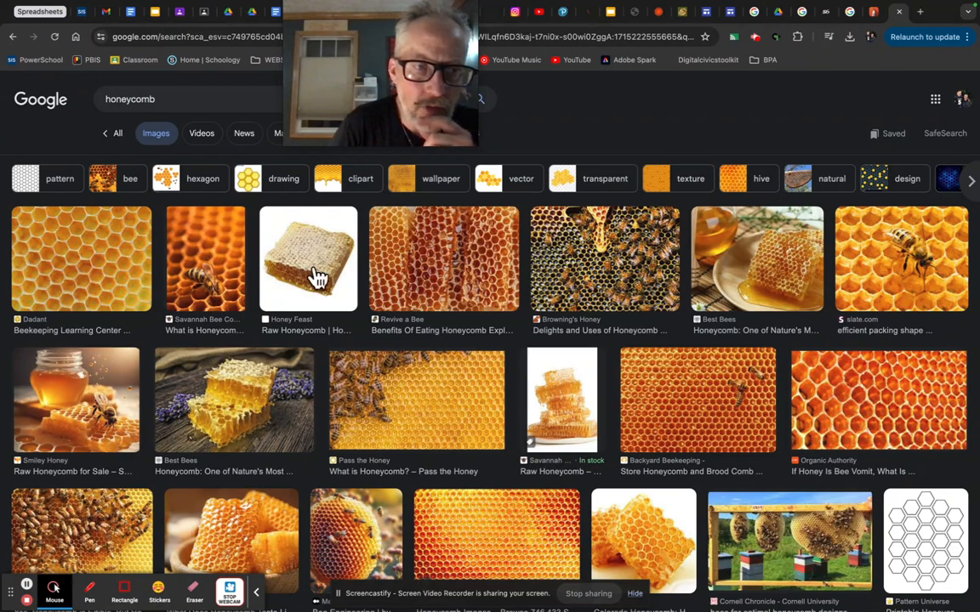
# - Copy the Dadant honeycomb image and paste it into the Photoshop document above the Clipping Mask text, accepting the colour profile conversion
pyautogui.click(120, 272)
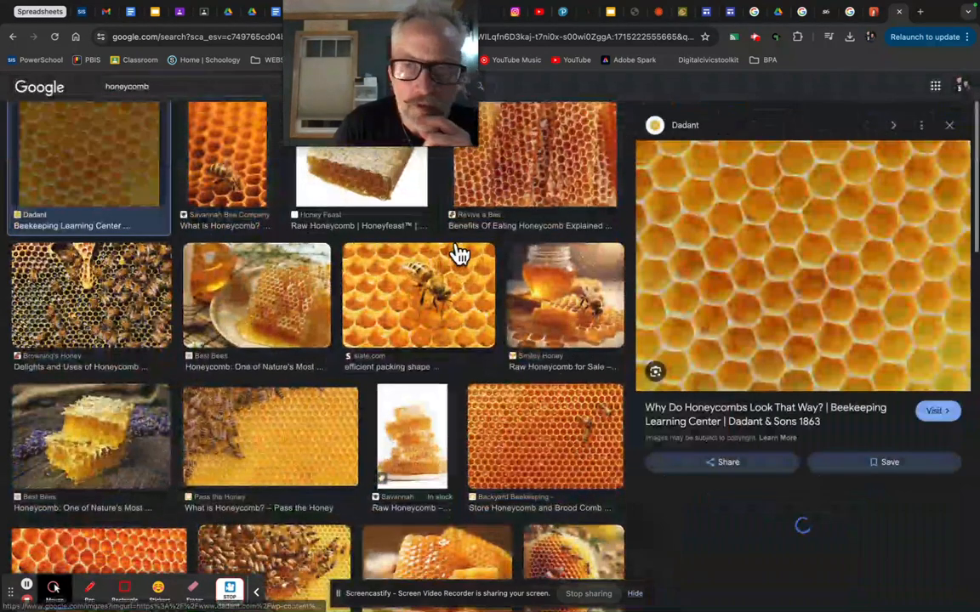
pyautogui.rightClick(804, 286)
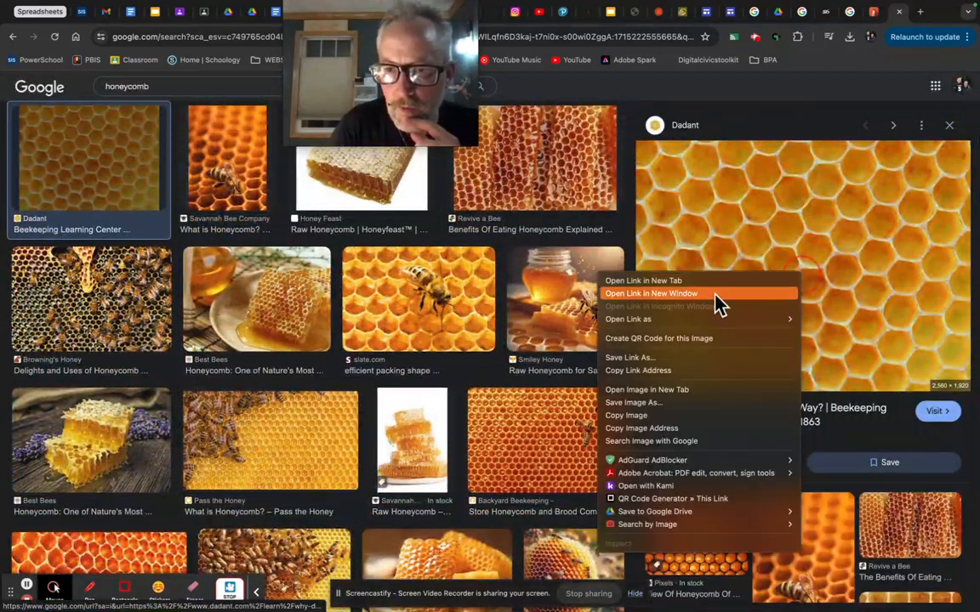
pyautogui.click(680, 416)
pyautogui.press('super+Tab')
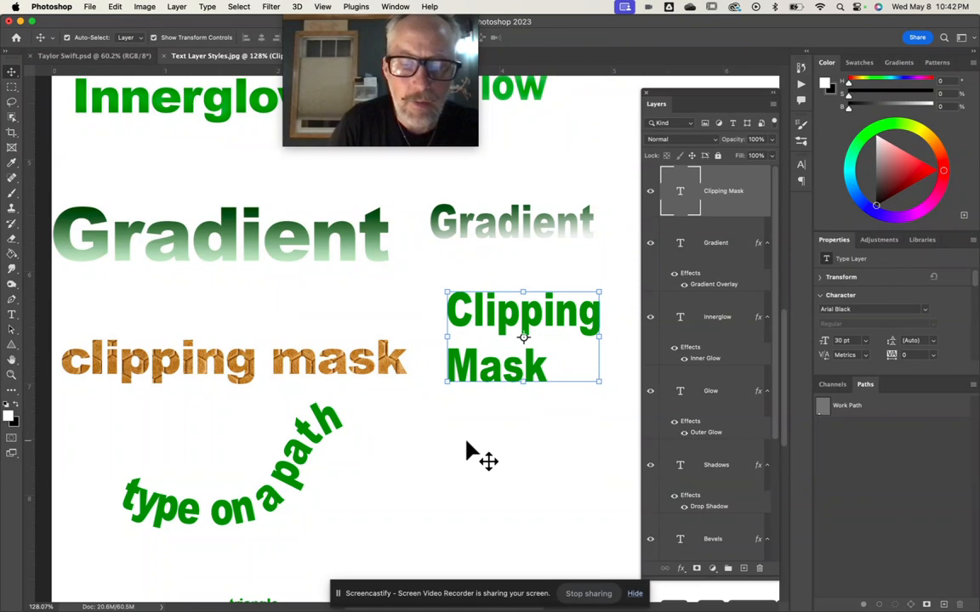
pyautogui.press('super')
pyautogui.press('super+v')
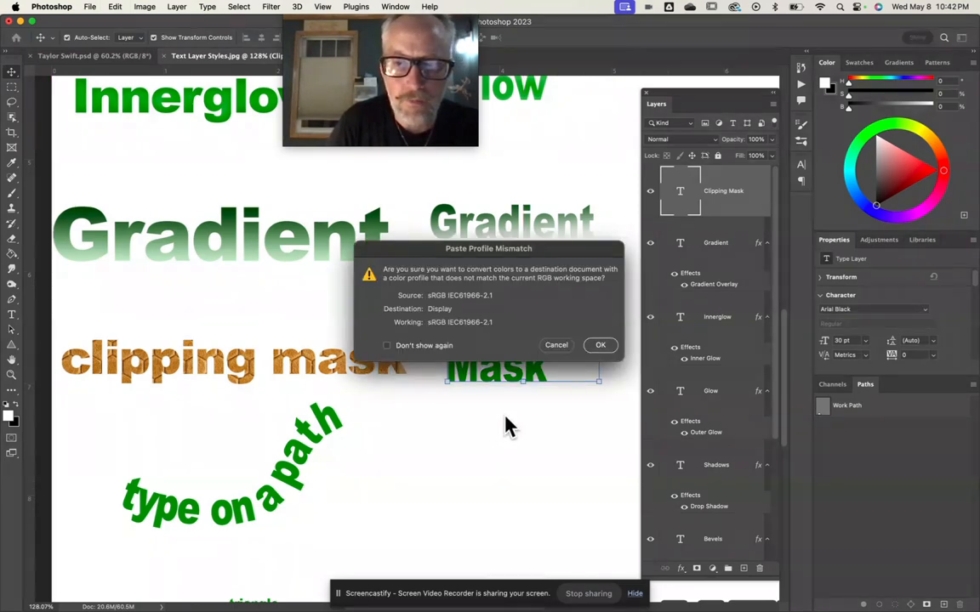
pyautogui.click(600, 346)
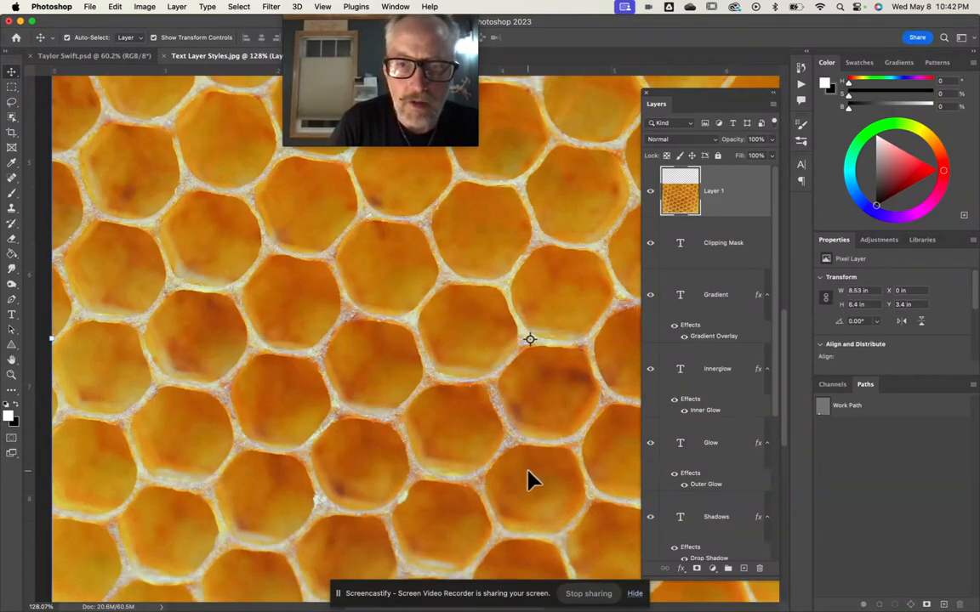
# - Scale the honeycomb image to about 19%, roughly 1.64 by 1.23 in, so that it just covers the Clipping Mask text
pyautogui.scroll(-8, 528, 471)
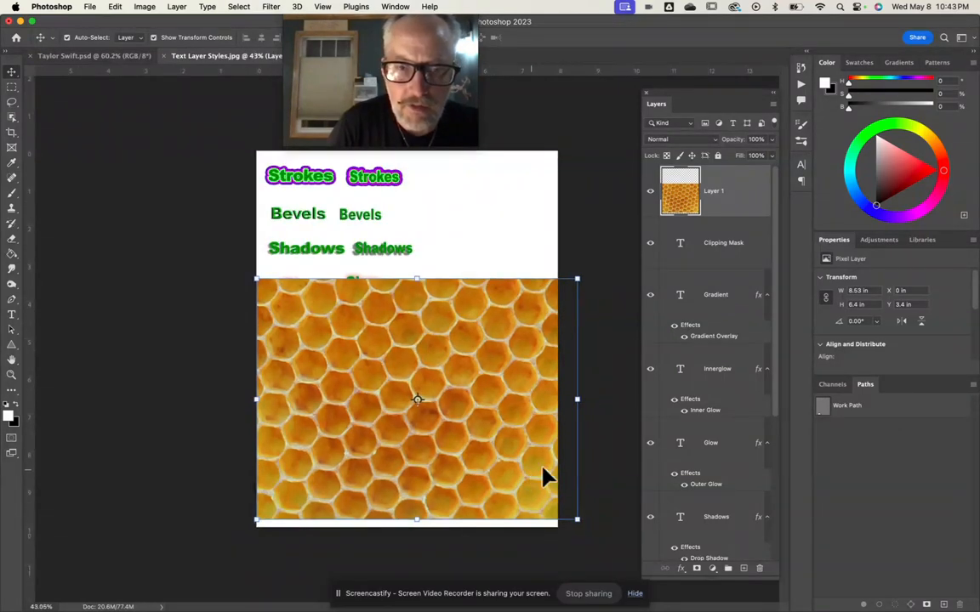
pyautogui.moveTo(258, 280); pyautogui.dragTo(450, 413)
pyautogui.moveTo(515, 477); pyautogui.dragTo(454, 441)
pyautogui.moveTo(510, 478); pyautogui.dragTo(457, 417)
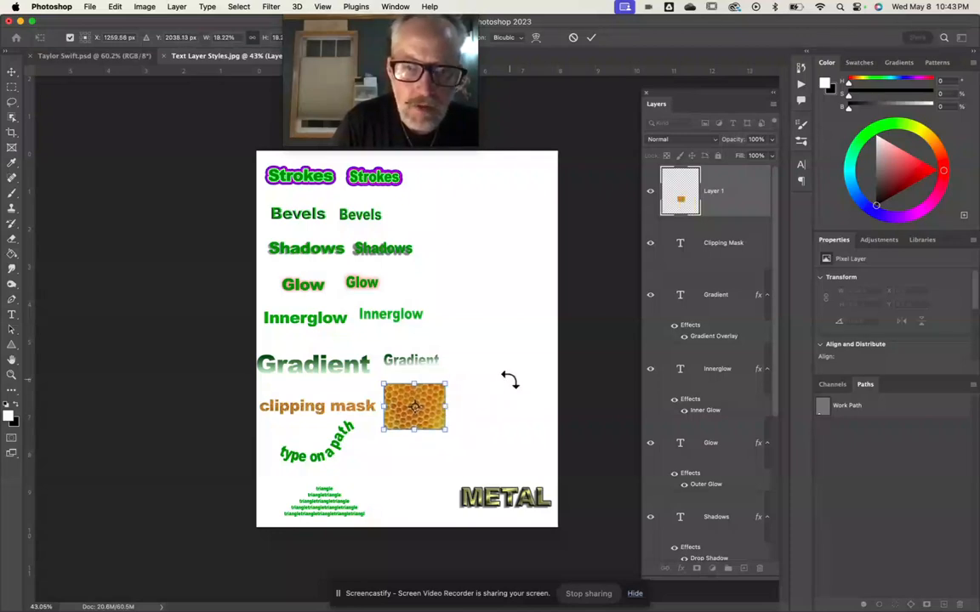
pyautogui.press('super+minus')
pyautogui.press('super+plus')
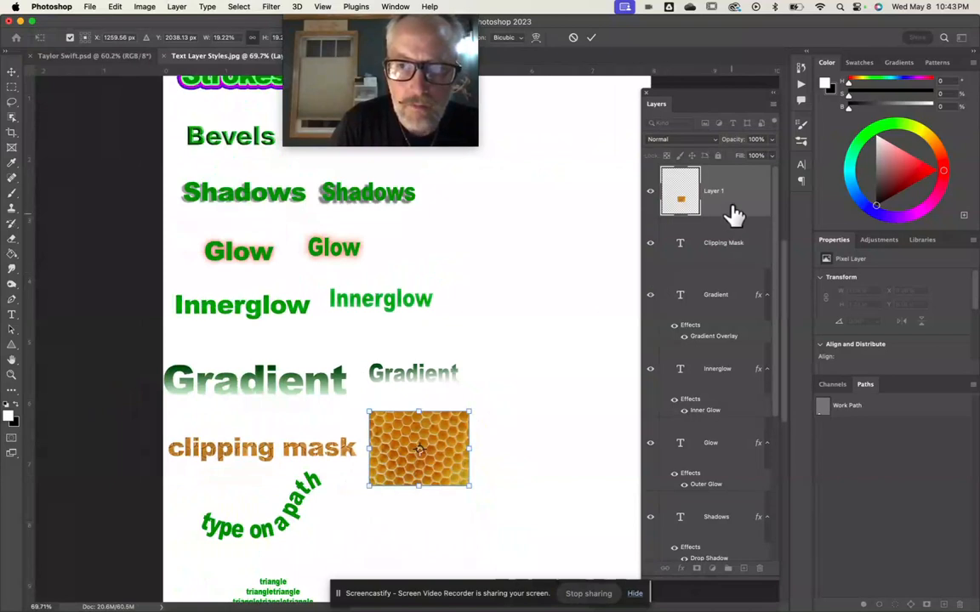
pyautogui.press('Return')
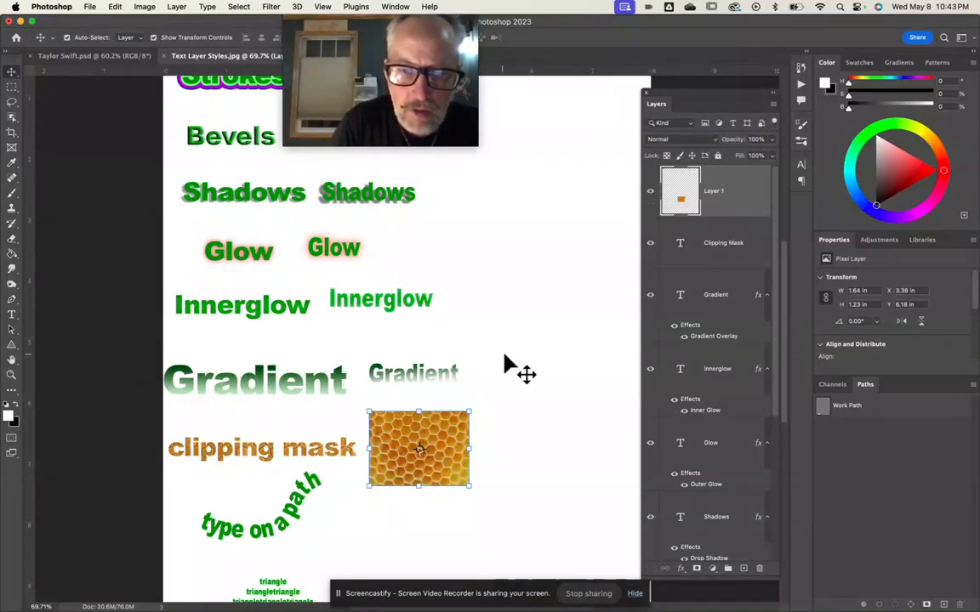
# - Check the text beneath the honeycomb layer by toggling its visibility, and create a clipping mask from that layer onto the text
pyautogui.scroll(-5, 514, 366)
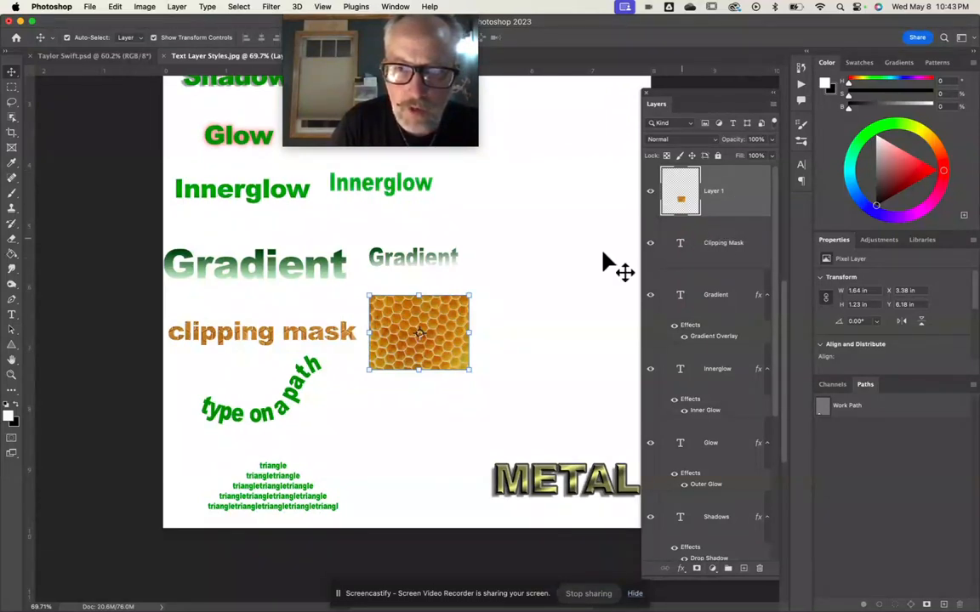
pyautogui.click(648, 194)
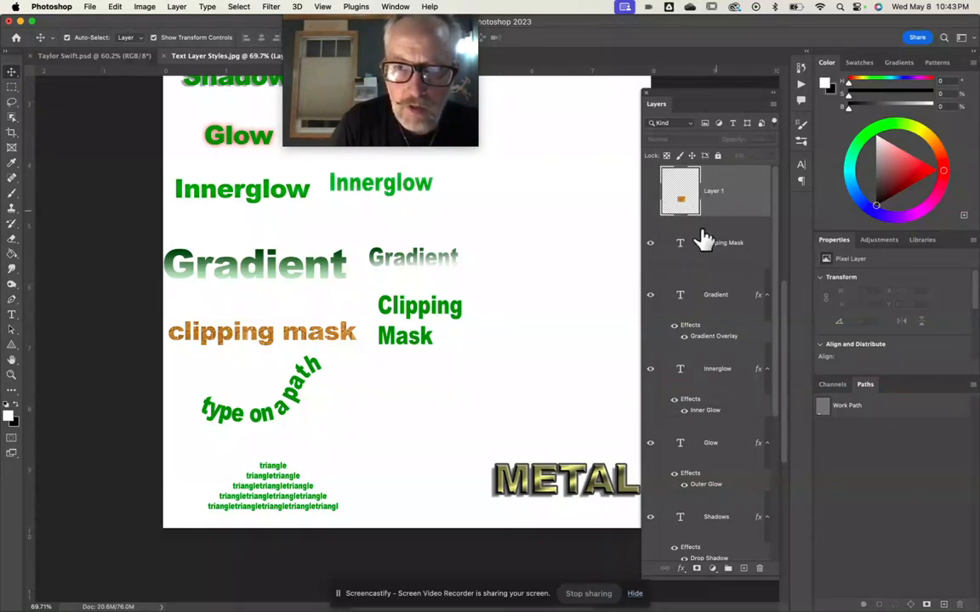
pyautogui.click(649, 203)
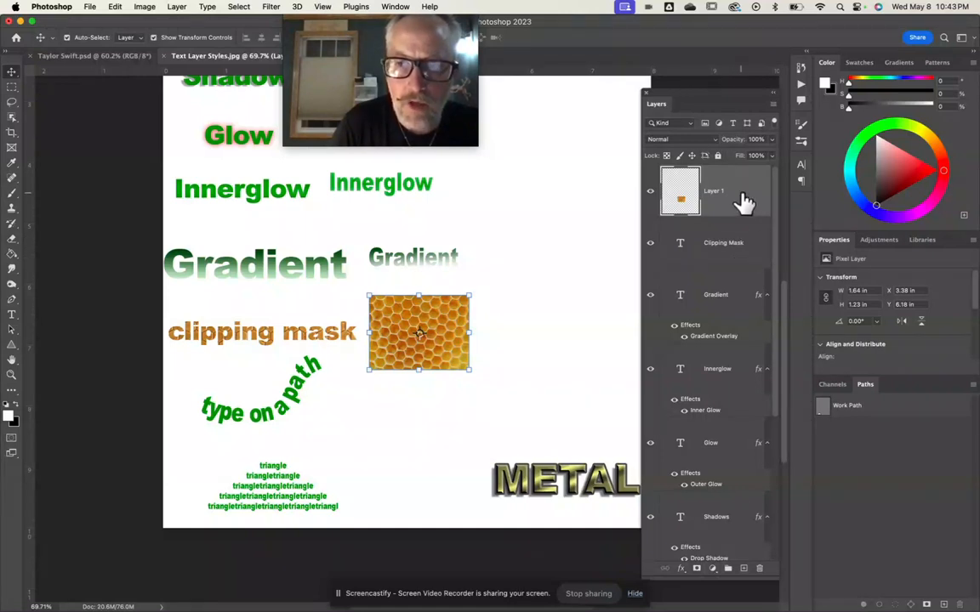
pyautogui.rightClick(744, 202)
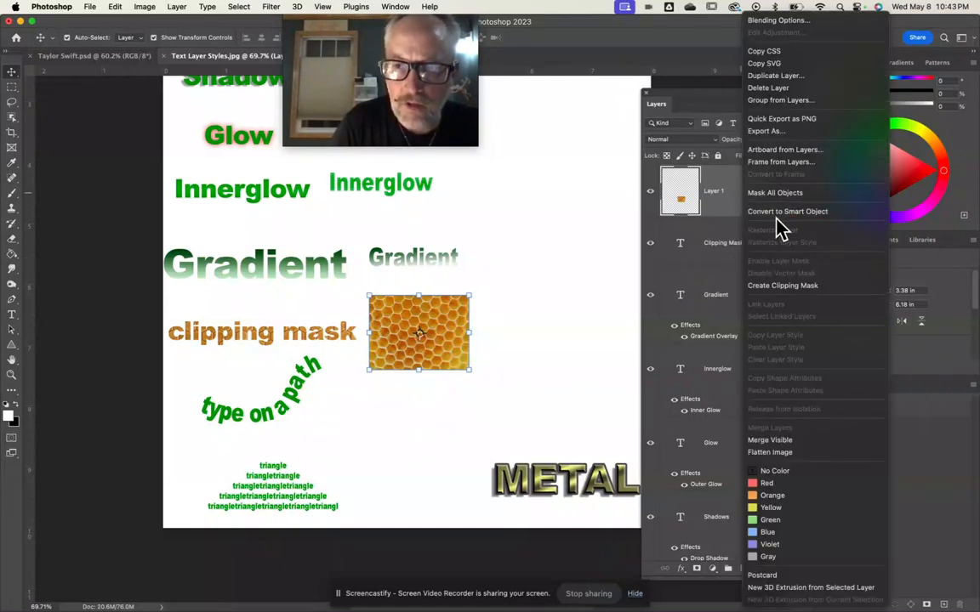
pyautogui.click(774, 287)
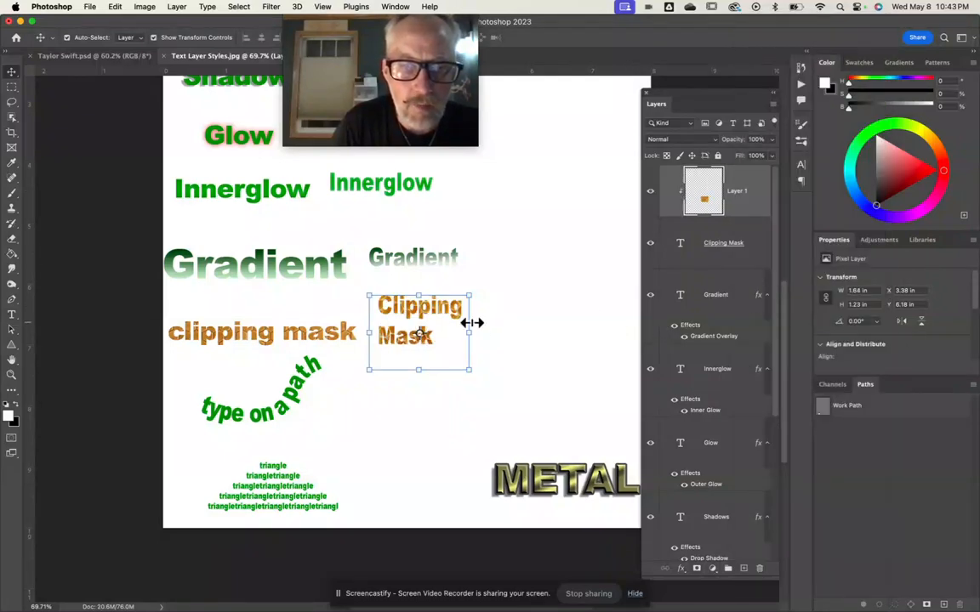
# - Shift the clipped honeycomb image slightly up and left within the Clipping Mask letters and toggle its visibility to compare
pyautogui.scroll(5, 472, 316)
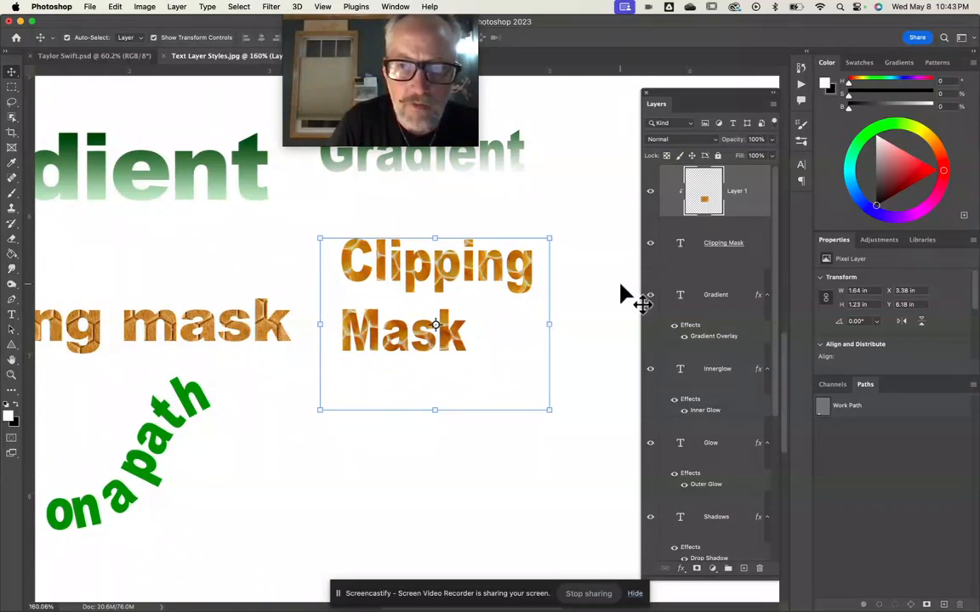
pyautogui.moveTo(502, 285)
pyautogui.mouseDown()
pyautogui.moveTo(503, 304)
pyautogui.moveTo(494, 276)
pyautogui.moveTo(494, 317)
pyautogui.moveTo(528, 271)
pyautogui.moveTo(486, 309)
pyautogui.moveTo(508, 256)
pyautogui.moveTo(496, 265)
pyautogui.mouseUp()
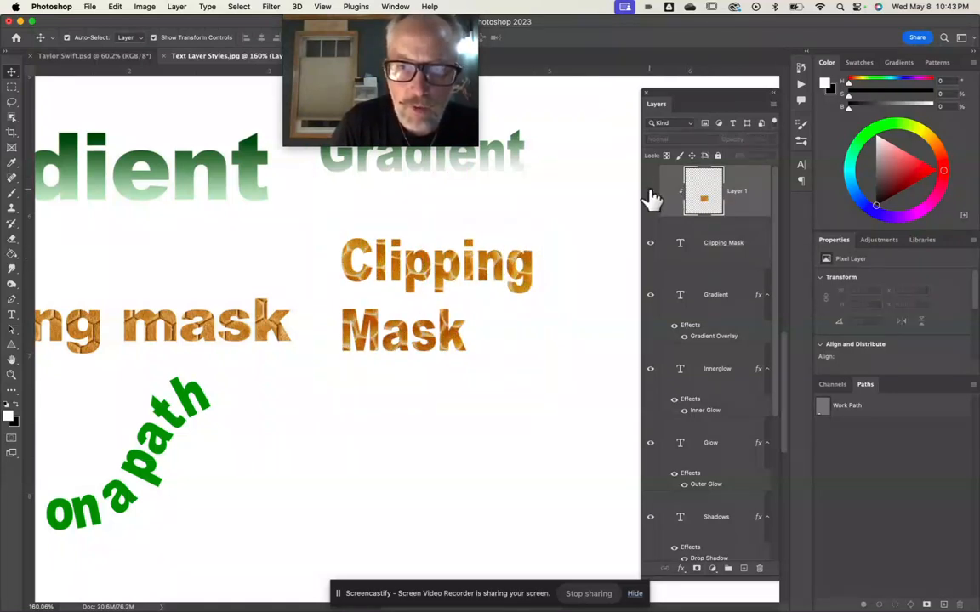
pyautogui.click(650, 196)
pyautogui.click(649, 196)
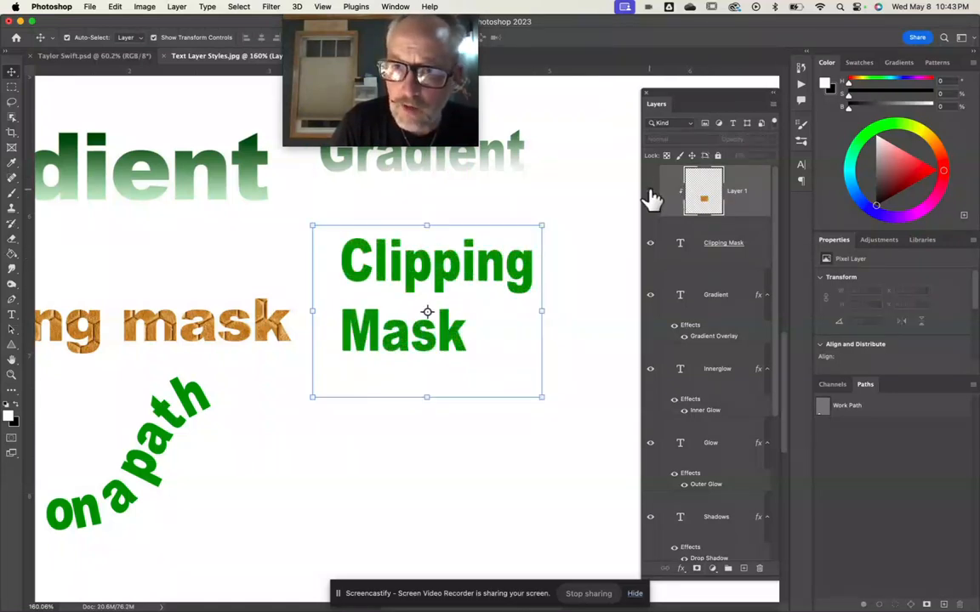
# - Release the honeycomb layer's clipping mask and create it again on the Clipping Mask text
pyautogui.rightClick(715, 191)
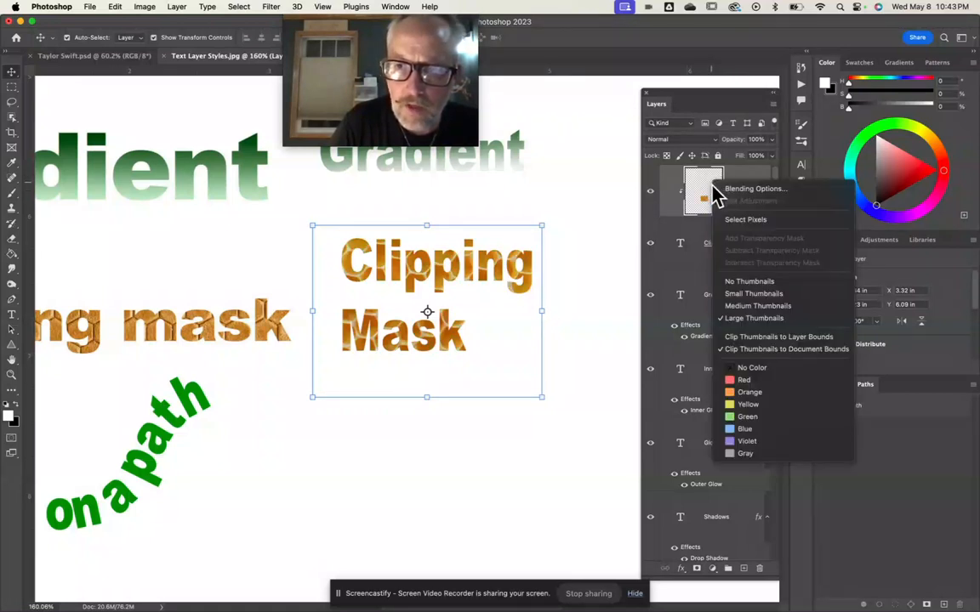
pyautogui.click(699, 192)
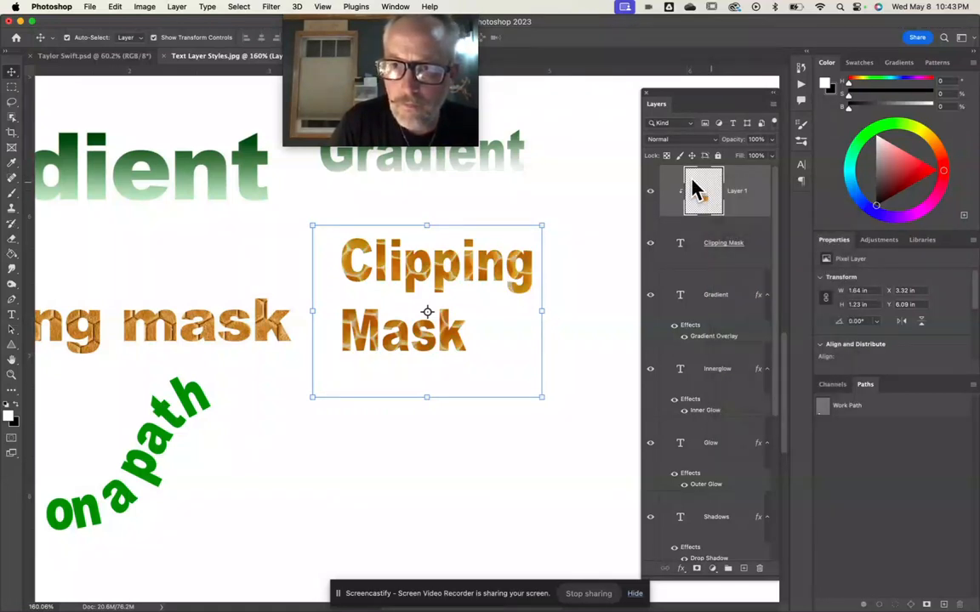
pyautogui.rightClick(742, 190)
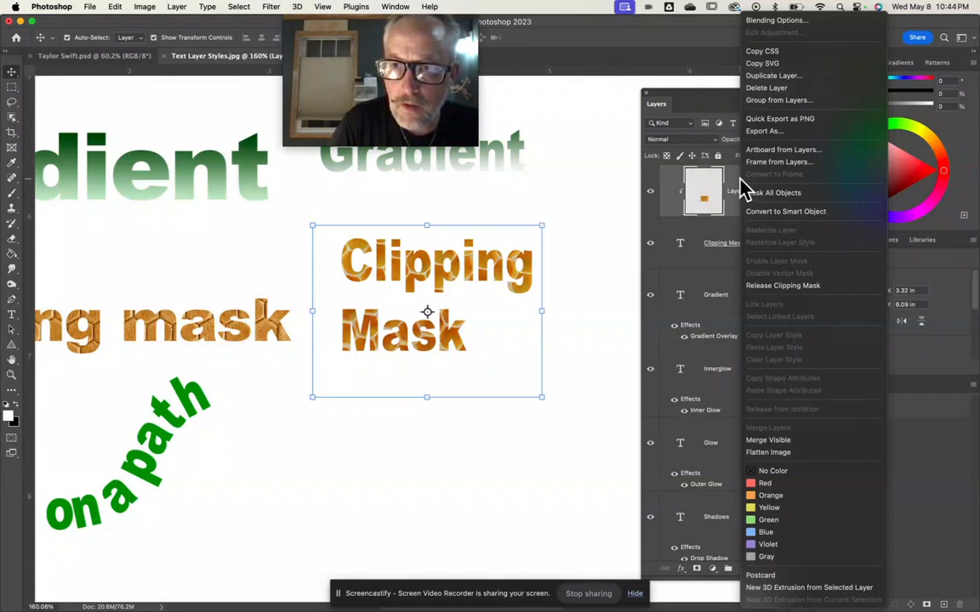
pyautogui.click(776, 286)
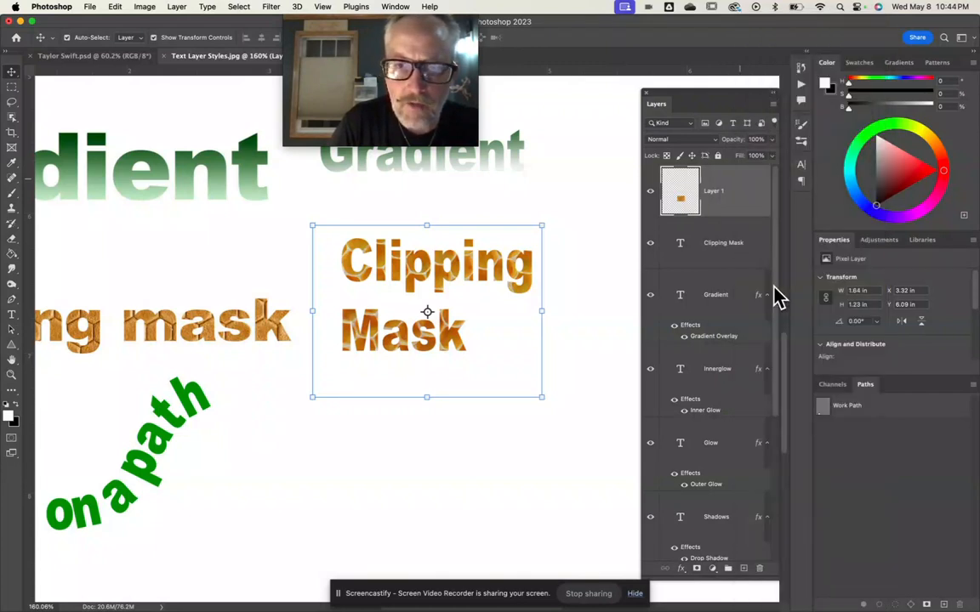
pyautogui.rightClick(744, 204)
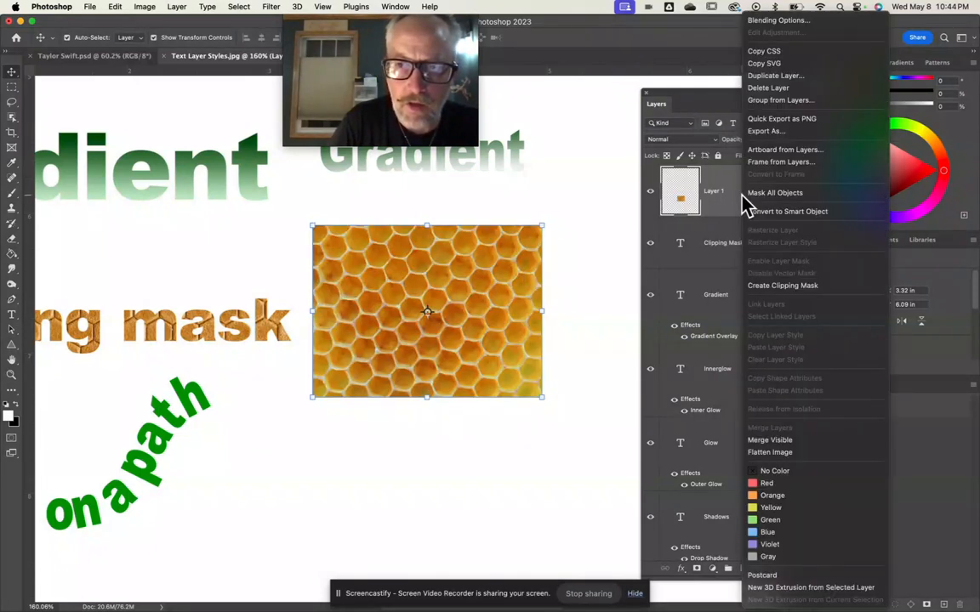
pyautogui.click(796, 289)
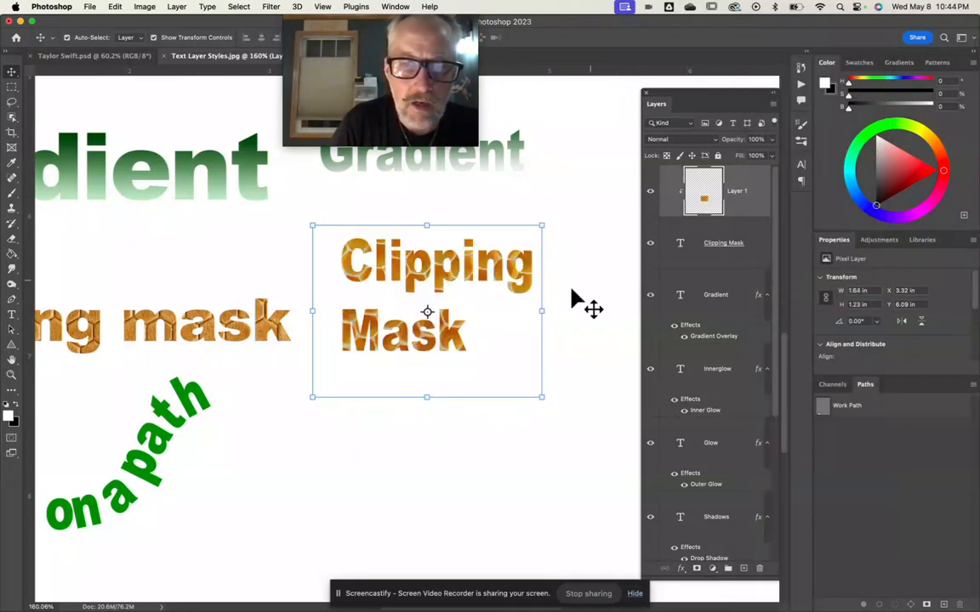
# - Draw a trial wavy path with the Pen tool beside the type on a path sample, and delete it
pyautogui.scroll(-5, 566, 299)
pyautogui.hscroll(-5, 566, 300)
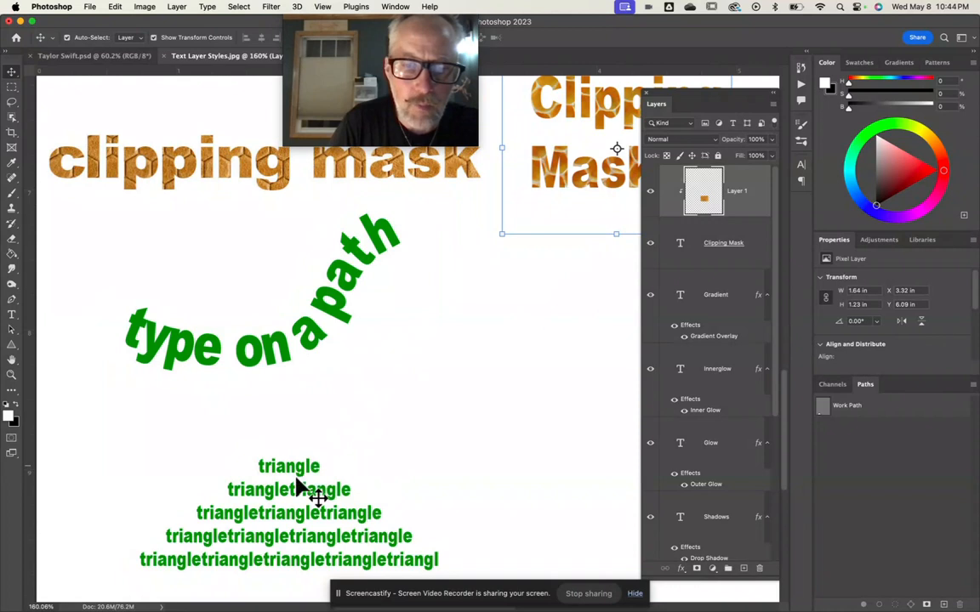
pyautogui.hscroll(5, 398, 465)
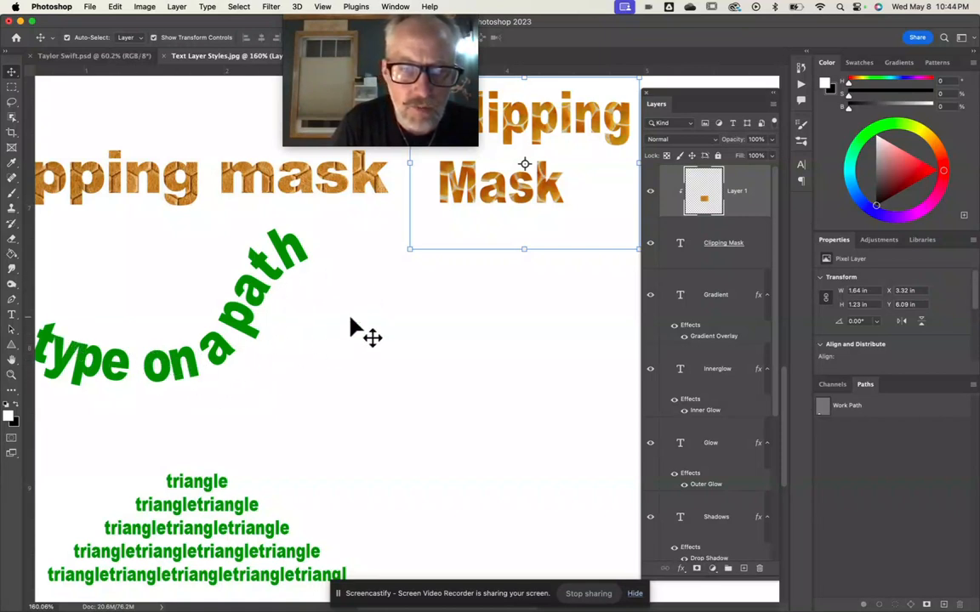
pyautogui.click(14, 301)
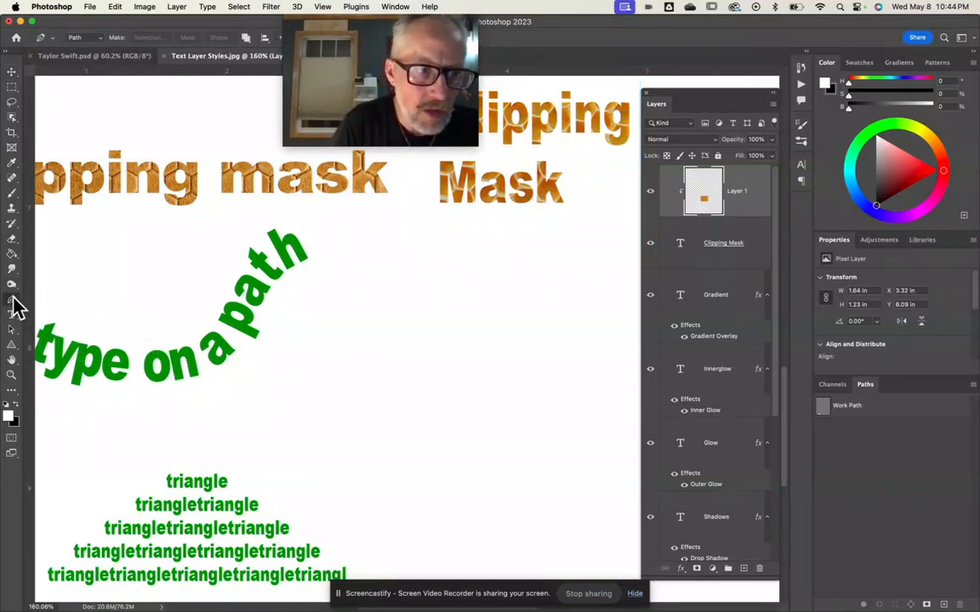
pyautogui.click(361, 340)
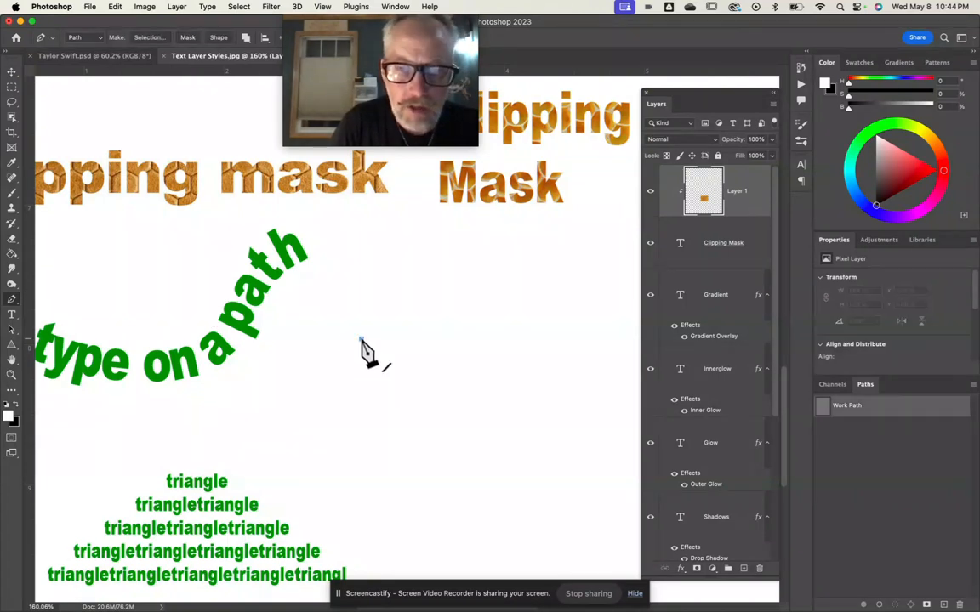
pyautogui.moveTo(466, 407); pyautogui.dragTo(496, 407)
pyautogui.moveTo(541, 313); pyautogui.dragTo(593, 314)
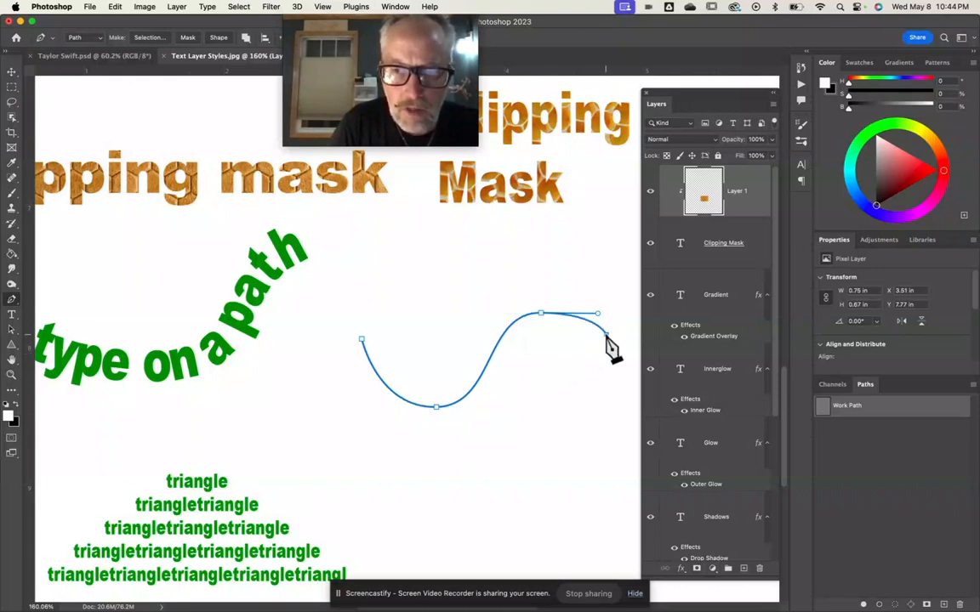
pyautogui.click(606, 334)
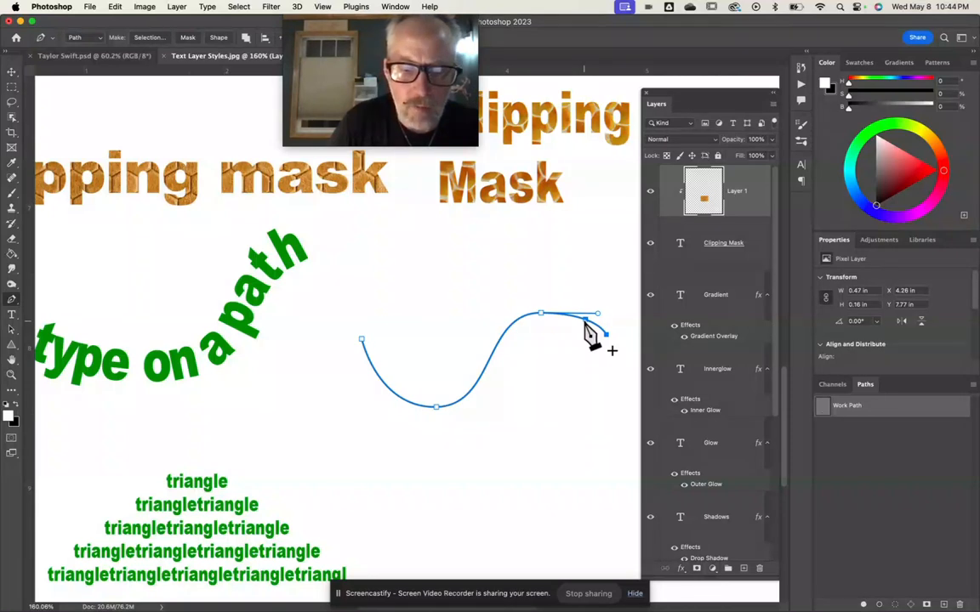
pyautogui.press('BackSpace')
pyautogui.press('BackSpace')
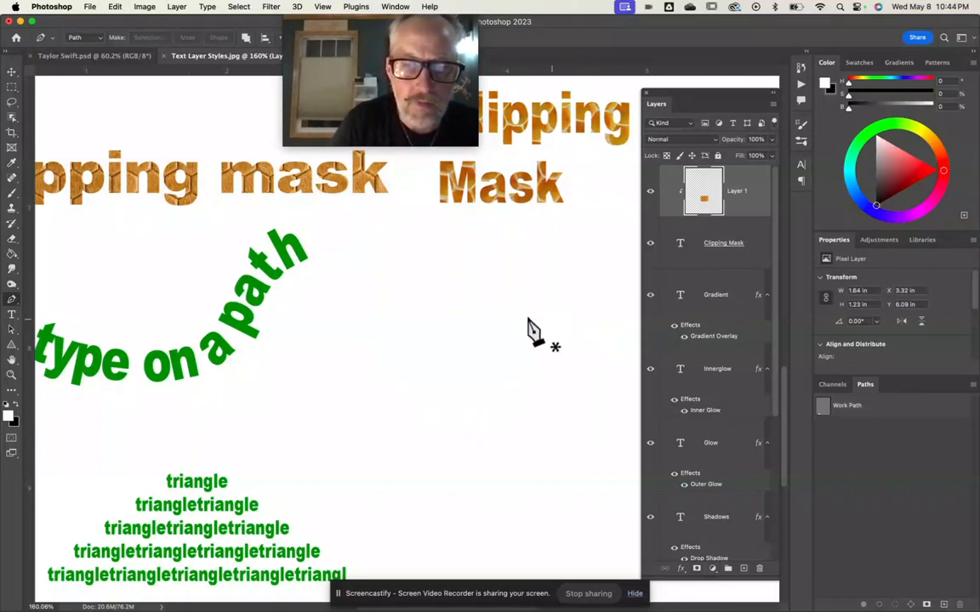
# - Try a zigzag path of straight segments beside the type on a path sample, and undo back to its first anchor
pyautogui.click(382, 278)
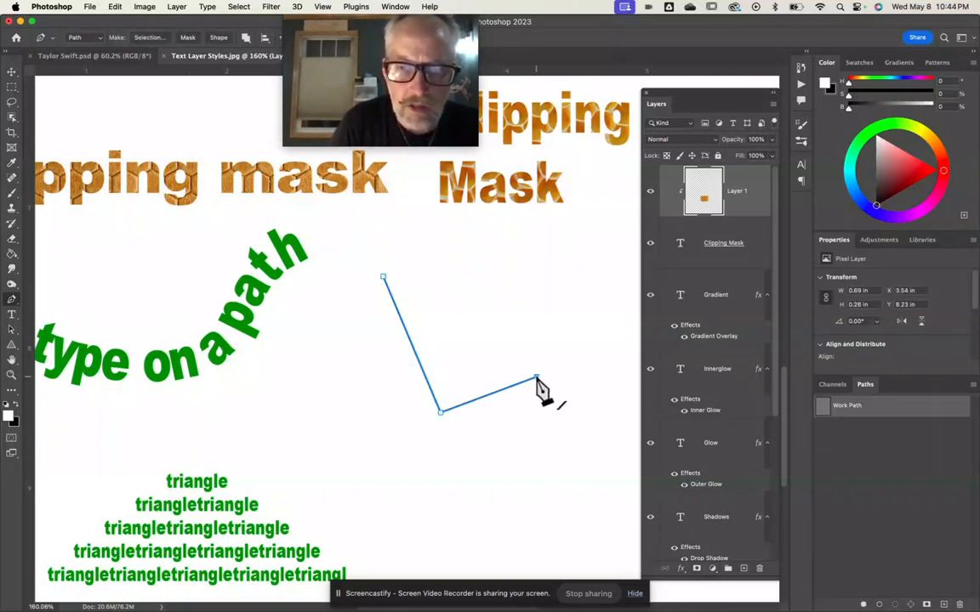
pyautogui.click(474, 263)
pyautogui.click(594, 241)
pyautogui.click(595, 383)
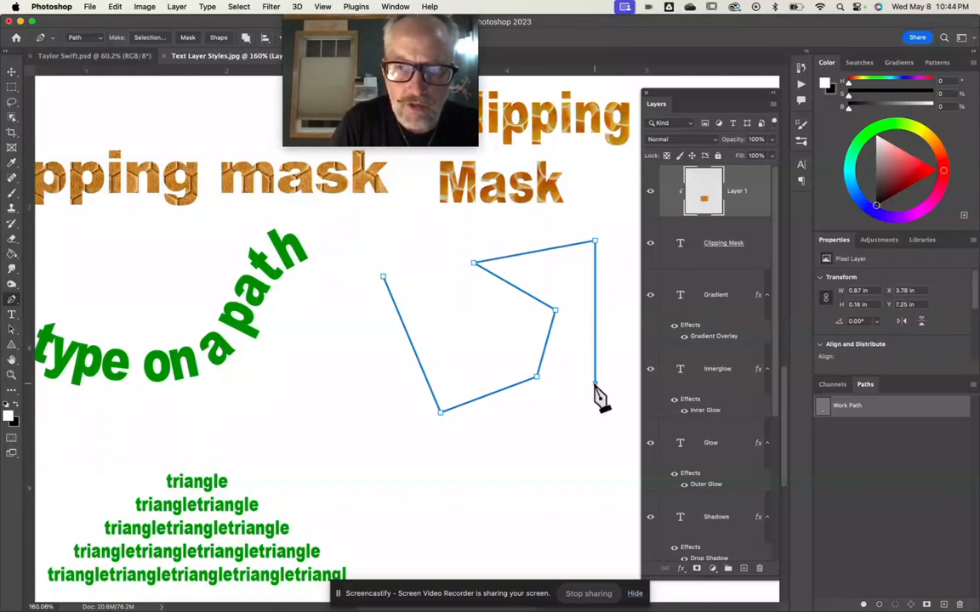
pyautogui.press('super+z')
pyautogui.press('super+z')
pyautogui.press('super+z')
pyautogui.press('super+z')
pyautogui.press('super+z')
pyautogui.press('super+z')
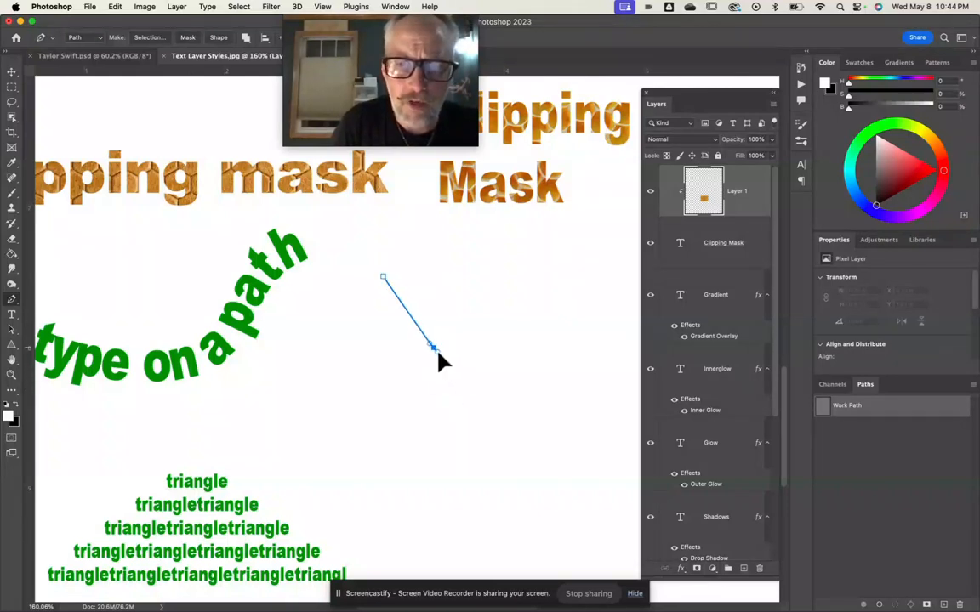
# - Draw smooth curves from the first anchor to form an S-shaped path that dips, rises and bends down at its end
pyautogui.moveTo(479, 364); pyautogui.dragTo(501, 370)
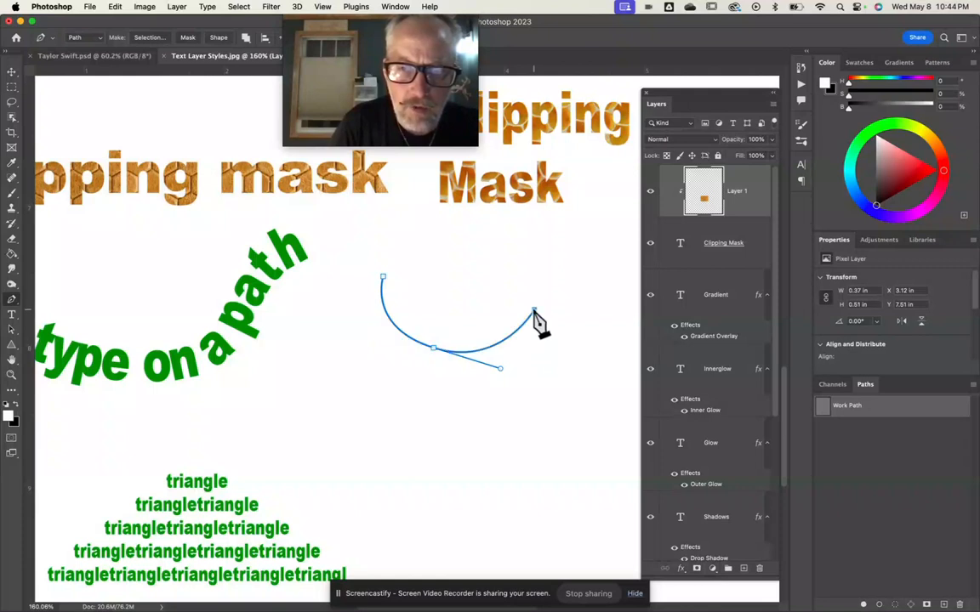
pyautogui.moveTo(552, 301); pyautogui.dragTo(567, 294)
pyautogui.click(621, 367)
pyautogui.moveTo(603, 413); pyautogui.dragTo(597, 413)
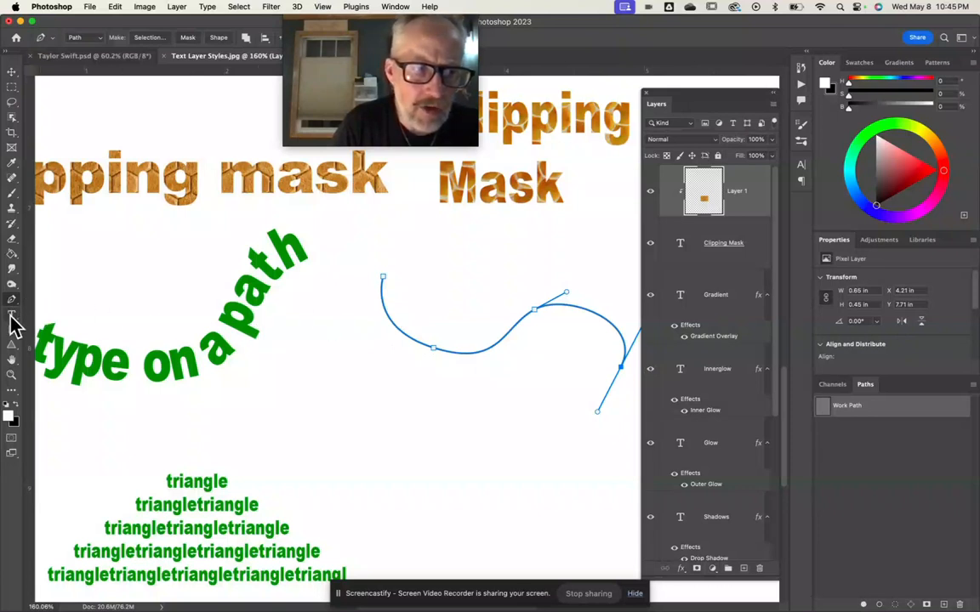
# - Enter the text "Type on a path" along the S-shaped path, starting at its first anchor
pyautogui.click(11, 317)
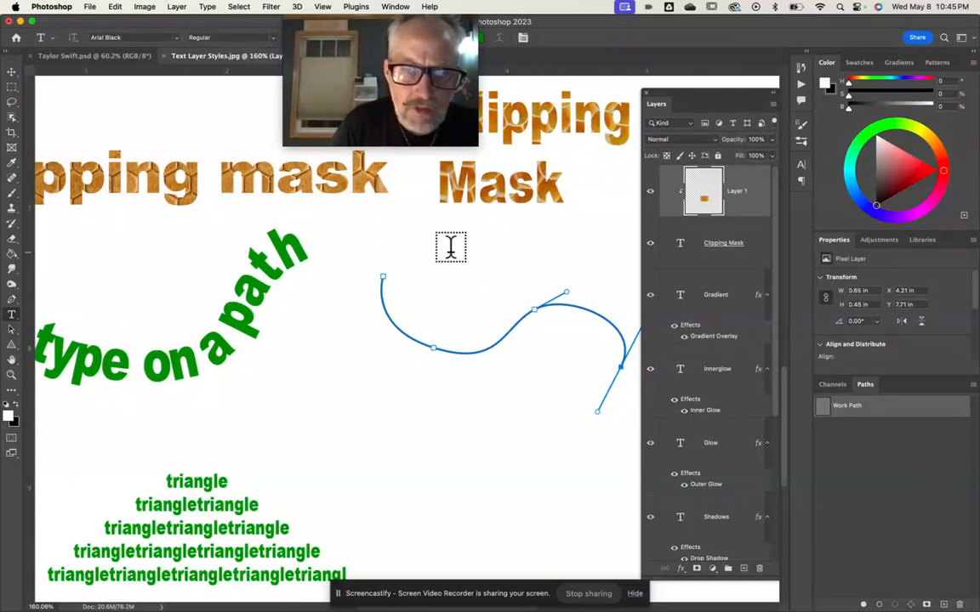
pyautogui.click(382, 281)
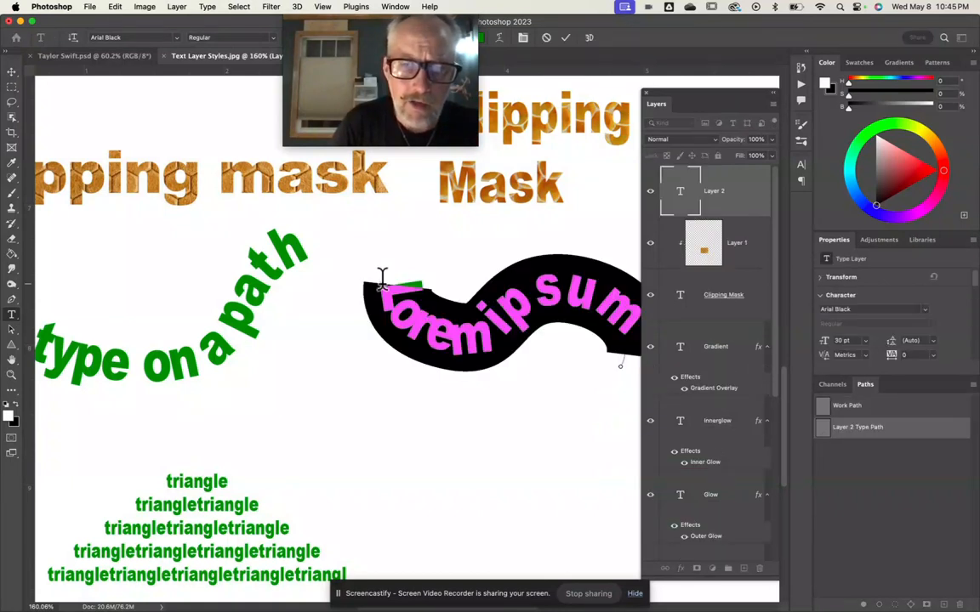
pyautogui.hscroll(5, 432, 322)
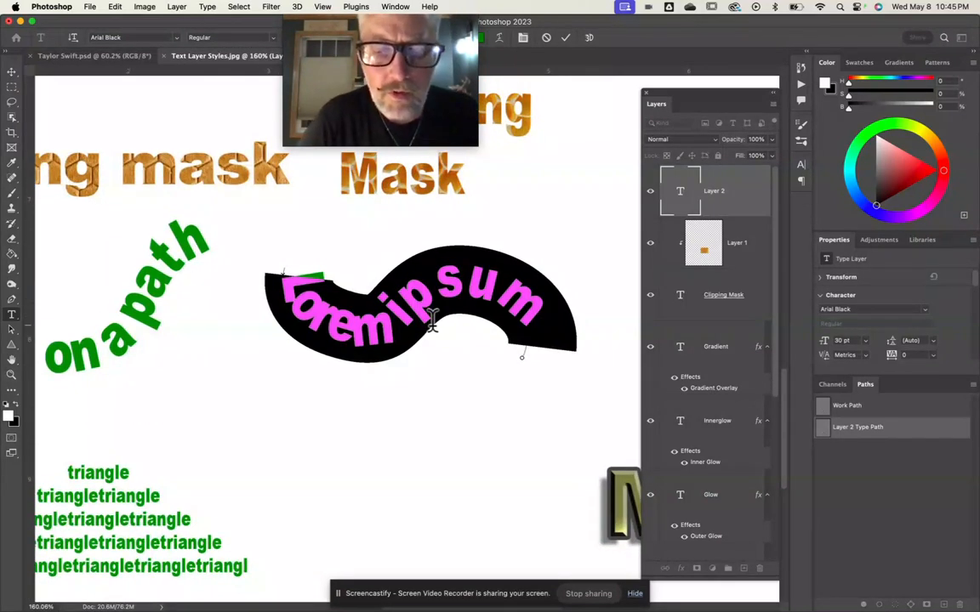
pyautogui.write('Type')
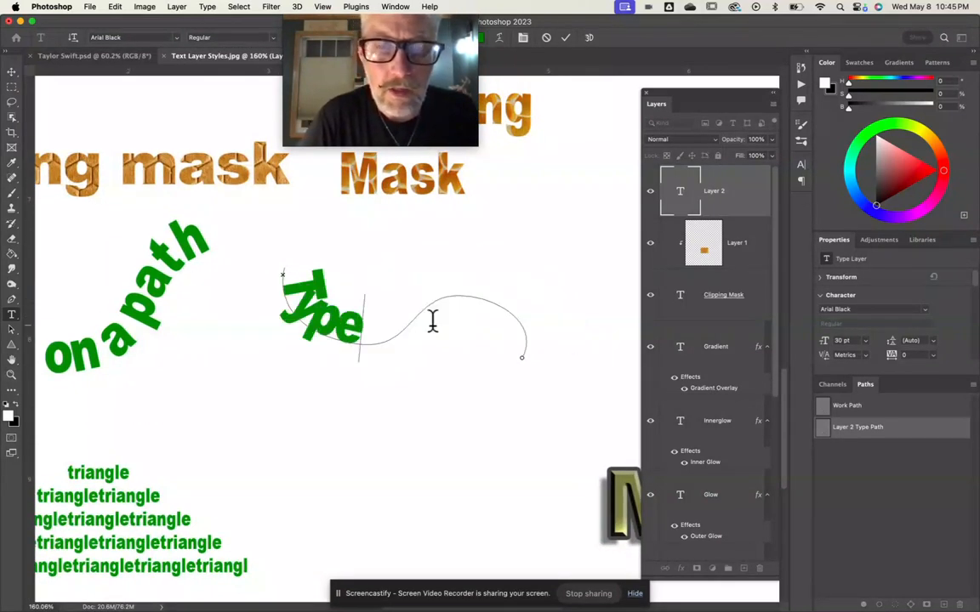
pyautogui.write(' on a pa')
pyautogui.press('BackSpace')
pyautogui.press('BackSpace')
pyautogui.press('BackSpace')
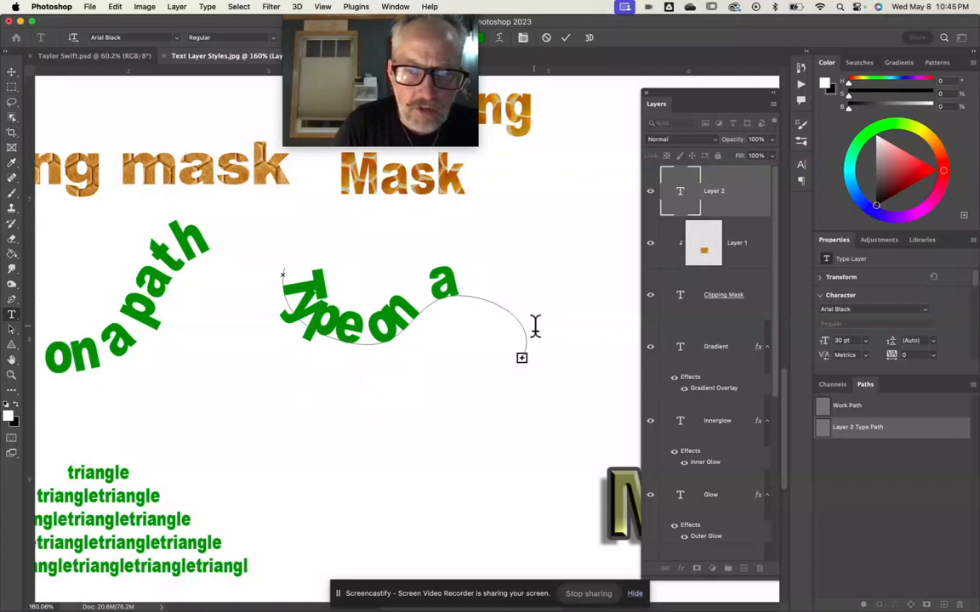
# - Set the font size of the text on the path to 18 pt
pyautogui.tripleClick(330, 321)
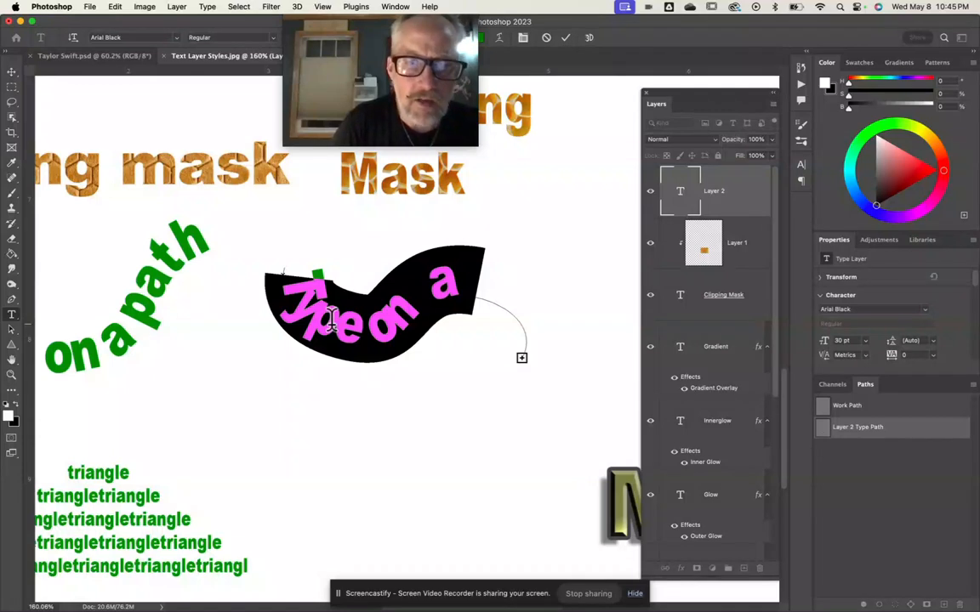
pyautogui.moveTo(364, 32); pyautogui.dragTo(119, 124)
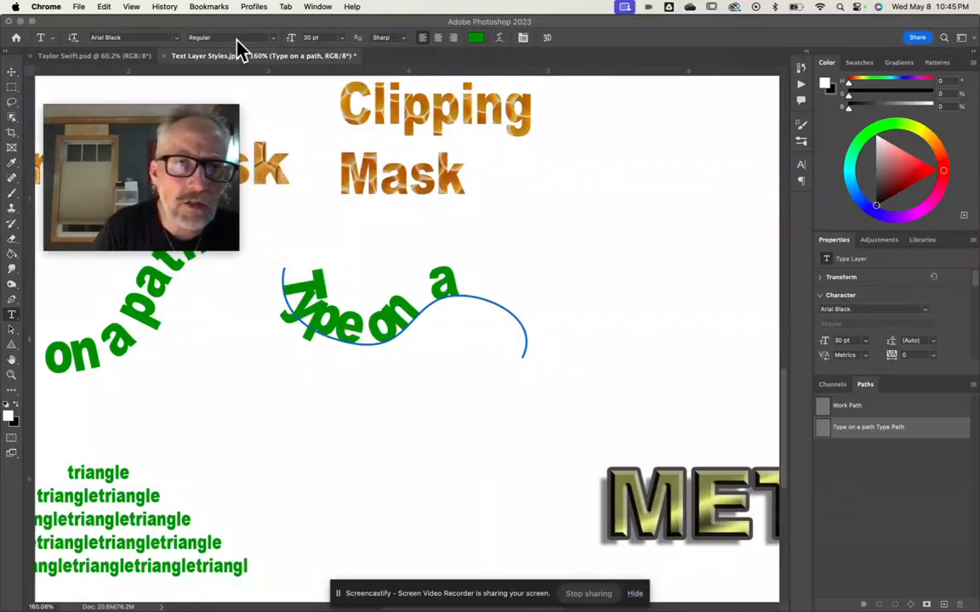
pyautogui.click(340, 38)
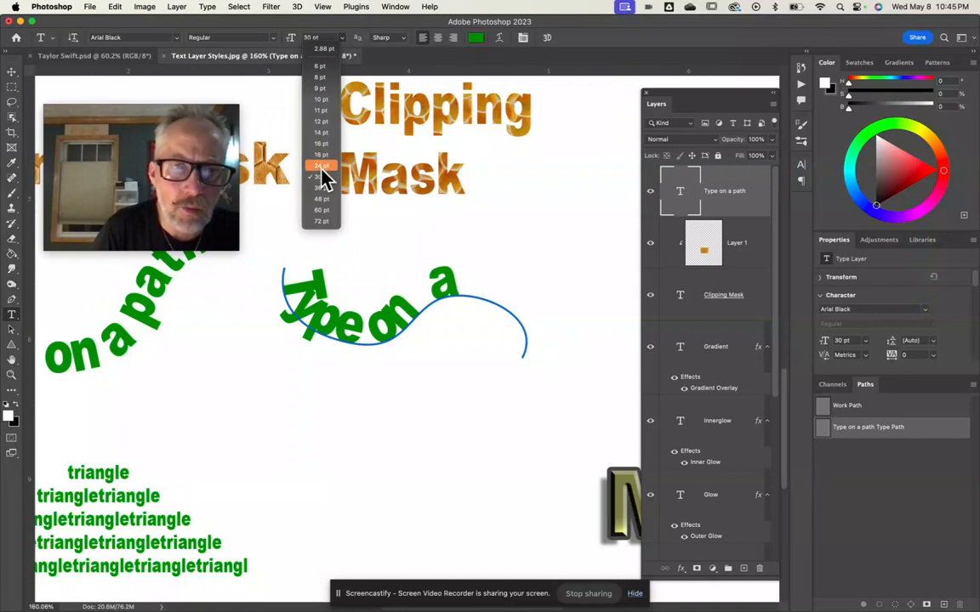
pyautogui.click(321, 155)
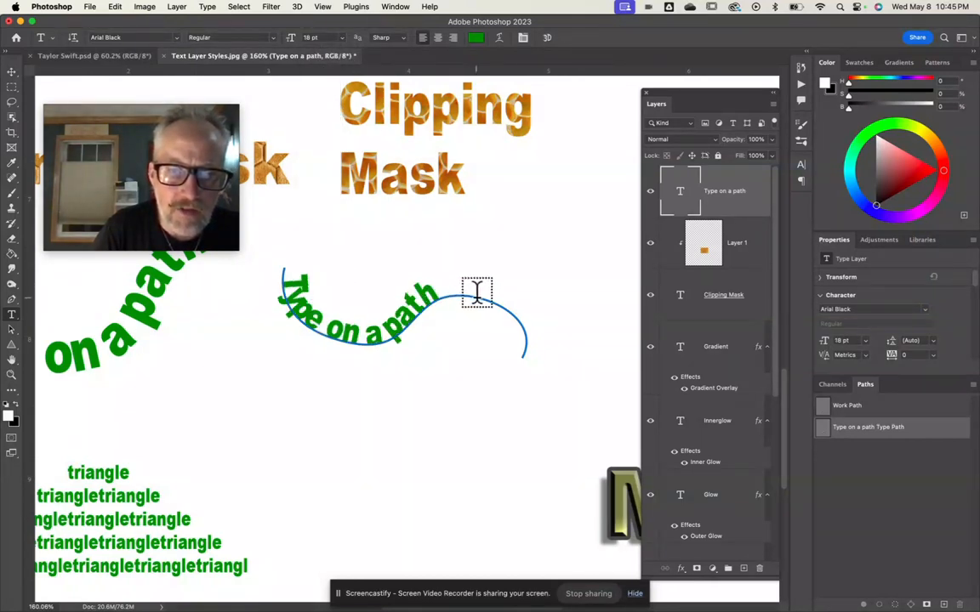
# - Slide the text's starting point slightly forward along the path with the Path Selection tool, and deselect the layer
pyautogui.click(11, 331)
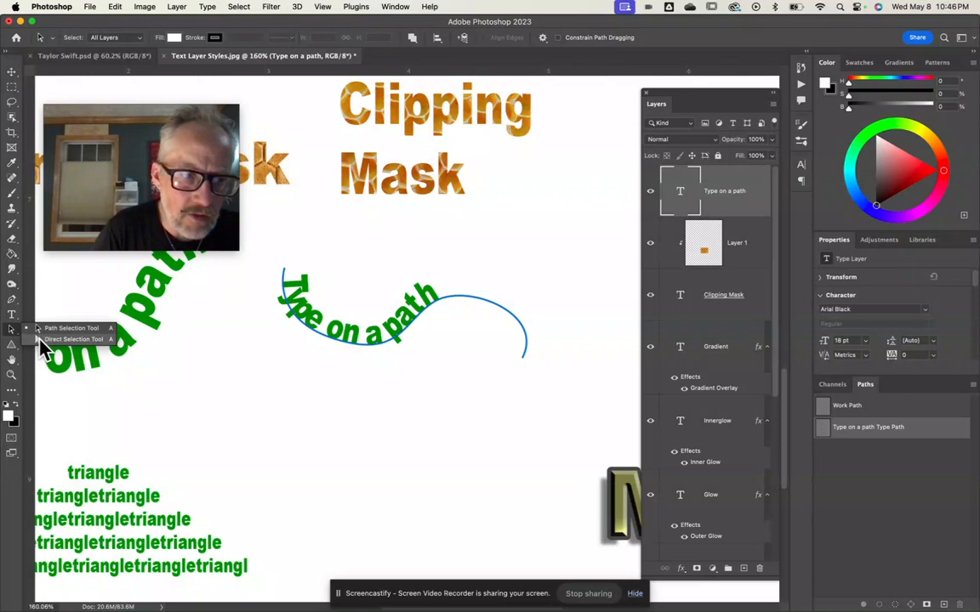
pyautogui.click(40, 340)
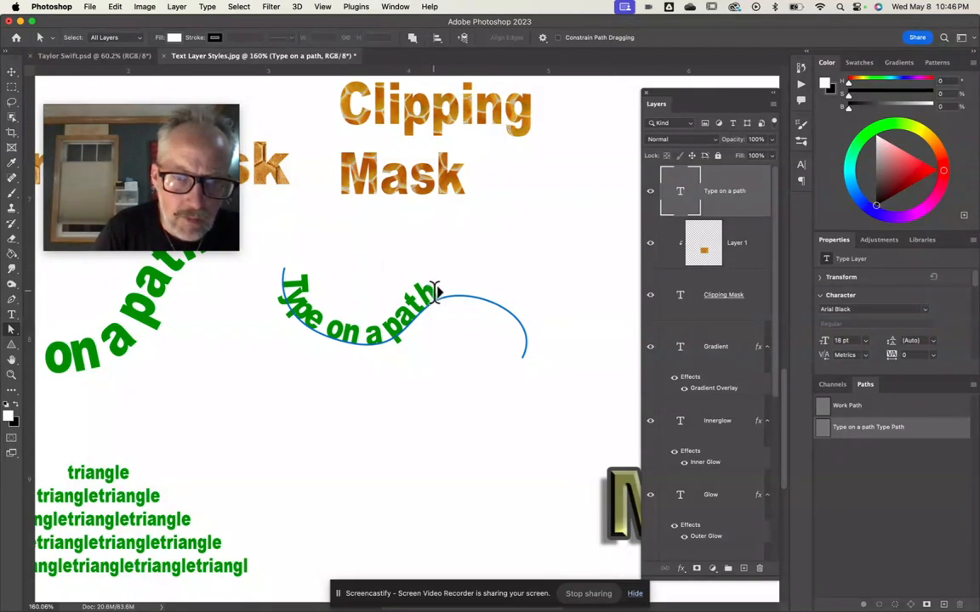
pyautogui.moveTo(436, 292)
pyautogui.mouseDown()
pyautogui.moveTo(464, 291)
pyautogui.moveTo(372, 304)
pyautogui.moveTo(344, 319)
pyautogui.moveTo(311, 316)
pyautogui.moveTo(291, 284)
pyautogui.mouseUp()
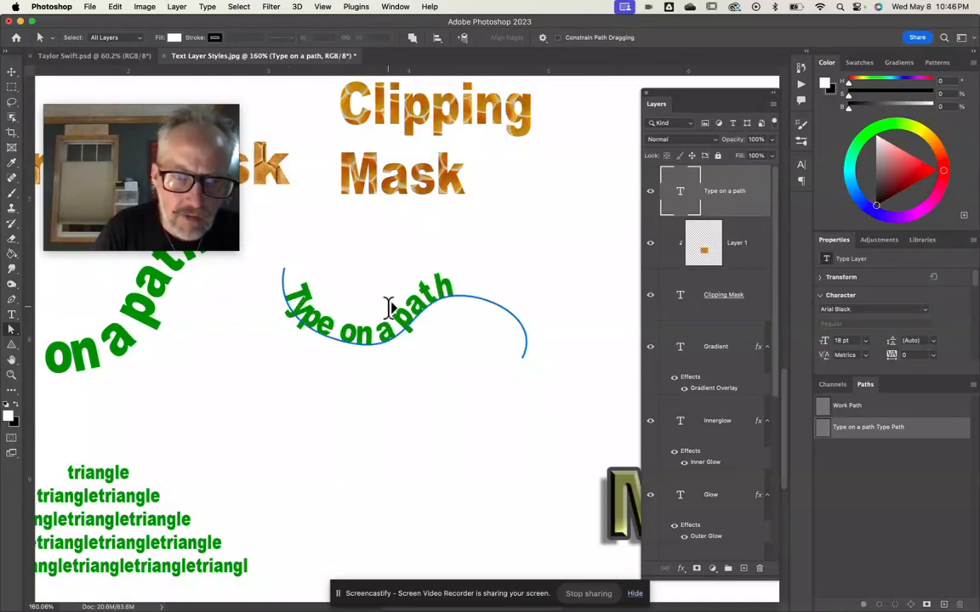
pyautogui.moveTo(388, 306); pyautogui.dragTo(302, 293)
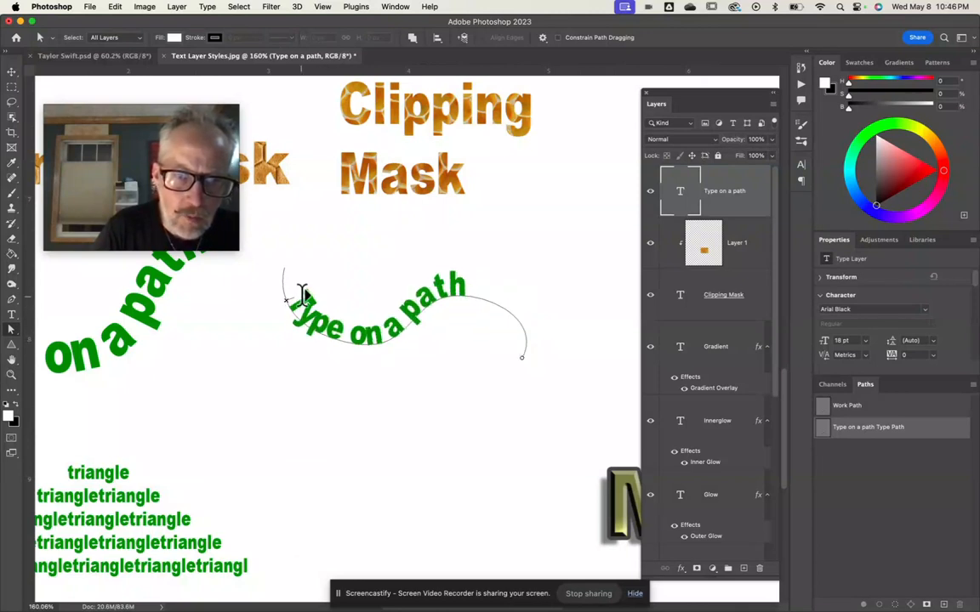
pyautogui.click(430, 273)
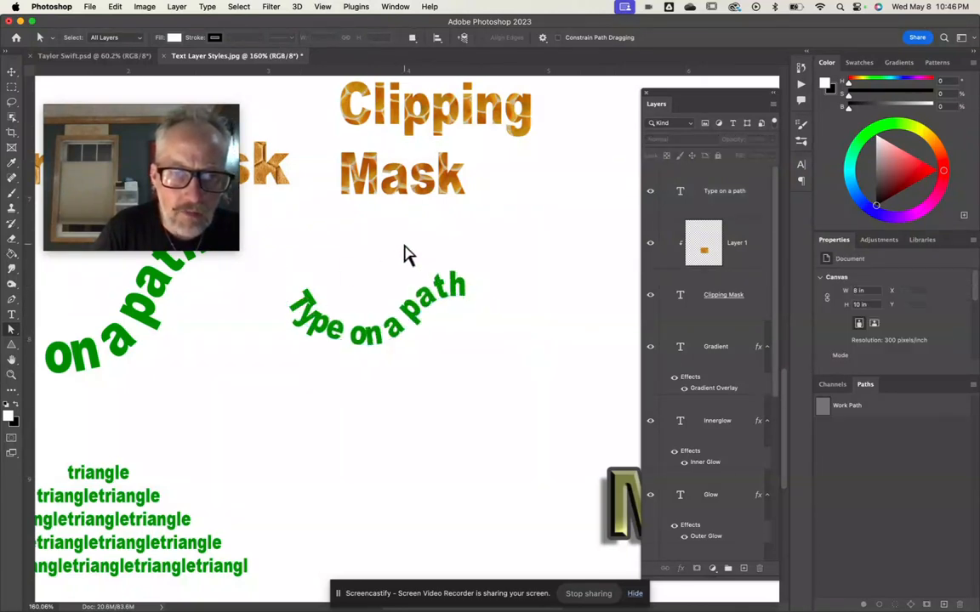
# - Draw a triangle path about 1.45 in wide and 1.26 in high in the empty area beside the sample triangle text
pyautogui.scroll(-3, 249, 378)
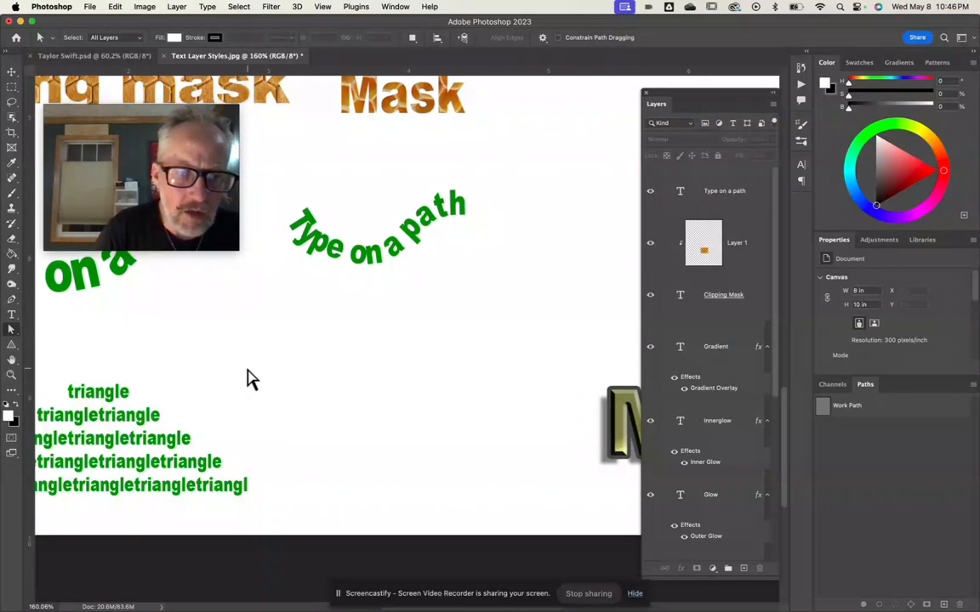
pyautogui.hscroll(-3, 135, 457)
pyautogui.scroll(-2, 135, 457)
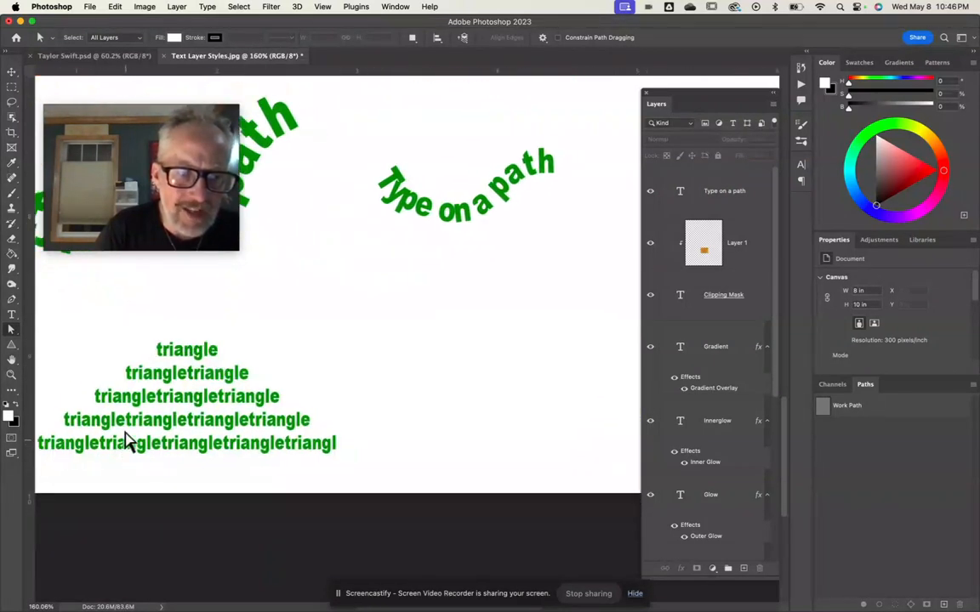
pyautogui.click(11, 347)
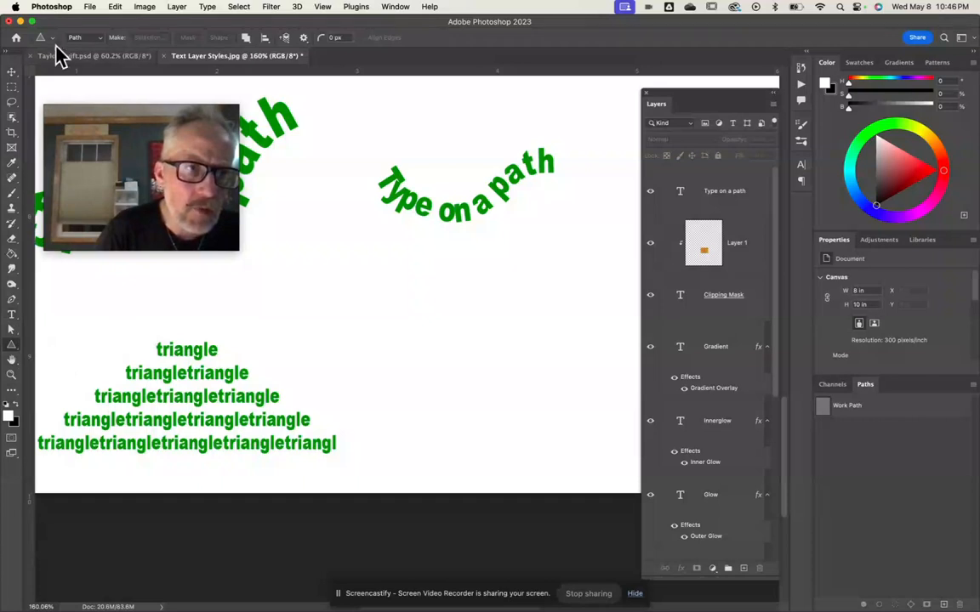
pyautogui.click(99, 40)
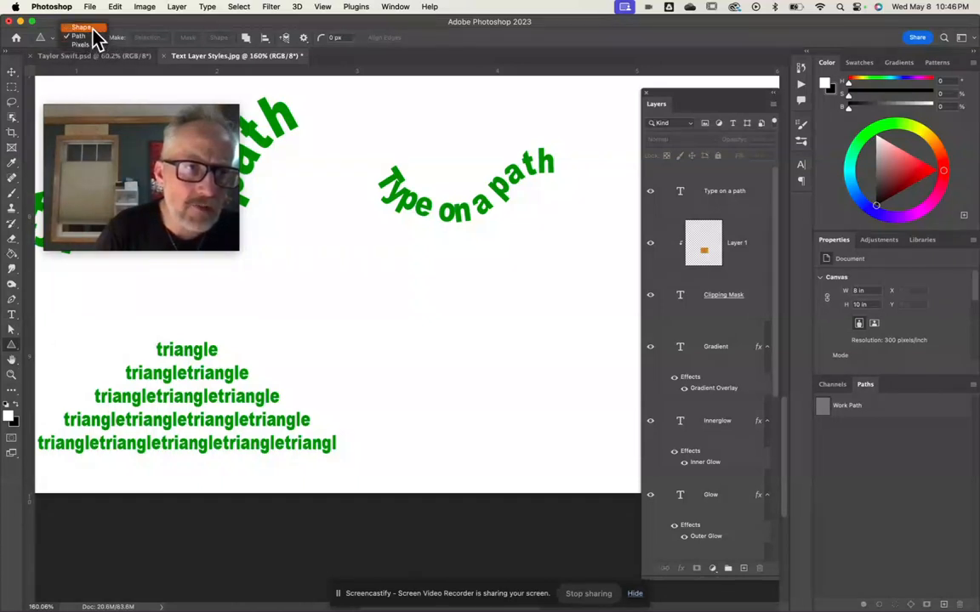
pyautogui.click(91, 38)
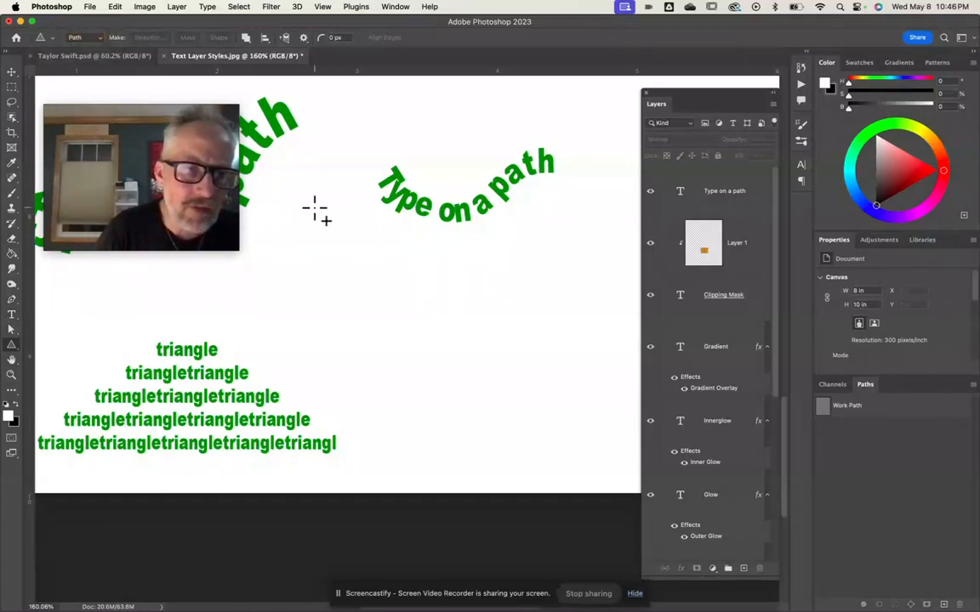
pyautogui.moveTo(432, 287); pyautogui.dragTo(634, 461)
# - Enter the text "Typewithiapath" inside the triangle path as area type
pyautogui.hscroll(5, 498, 398)
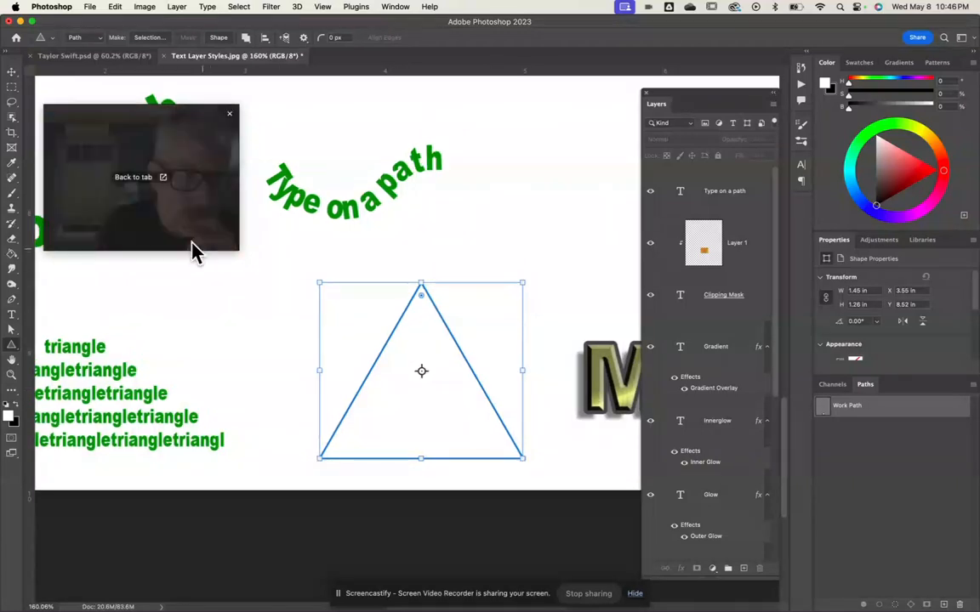
pyautogui.click(12, 317)
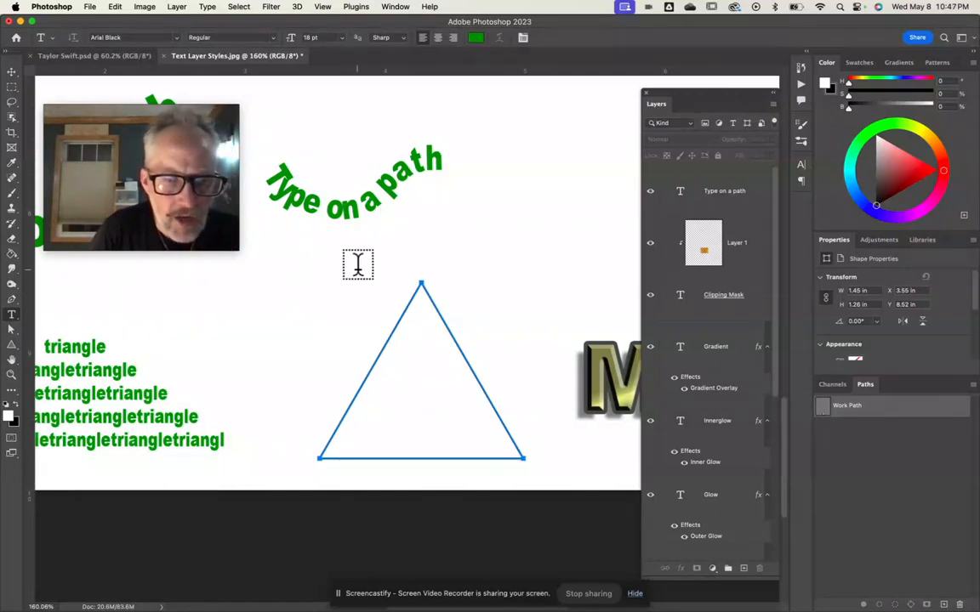
pyautogui.click(409, 350)
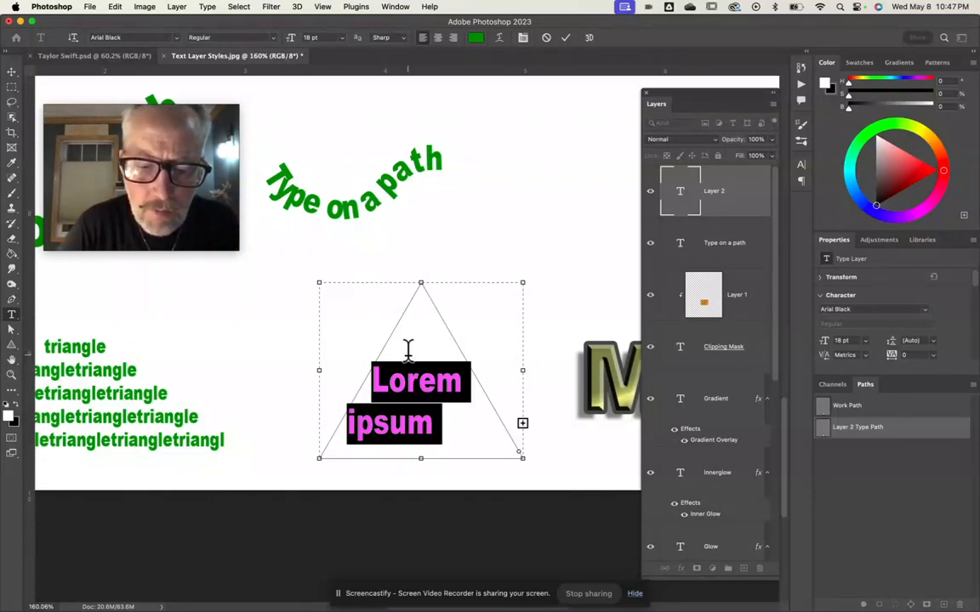
pyautogui.write('T')
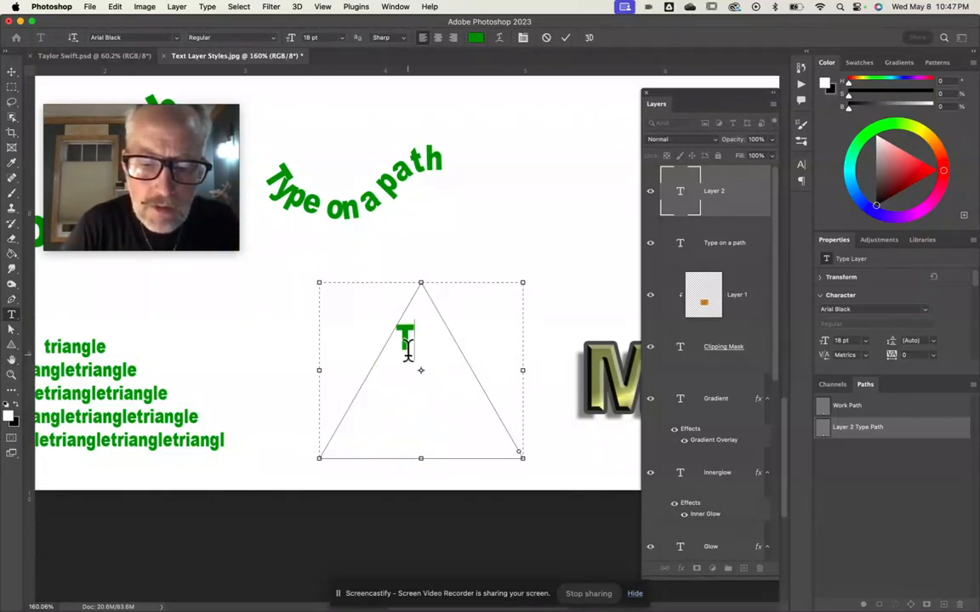
pyautogui.write('ypewit')
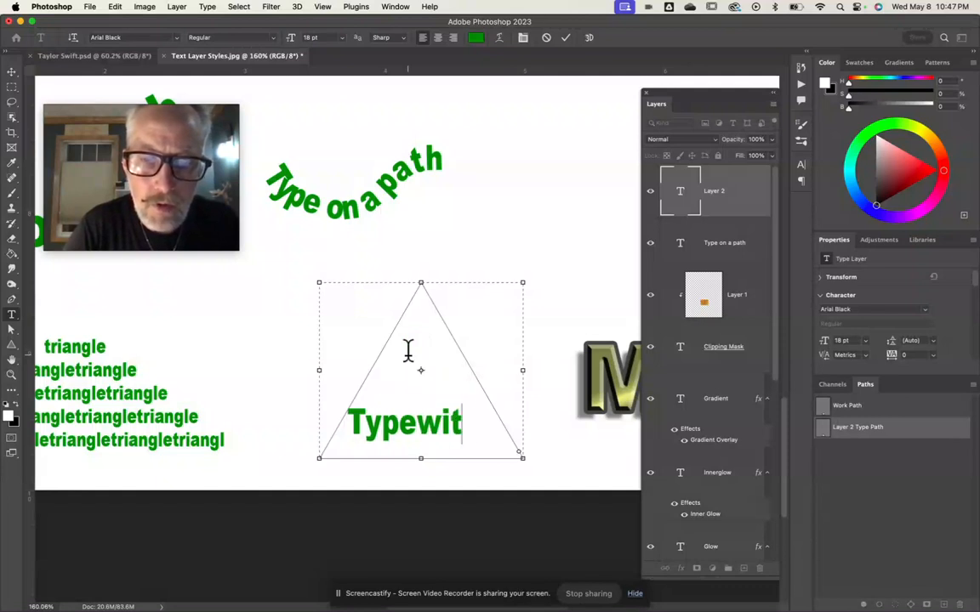
pyautogui.write('hiapat')
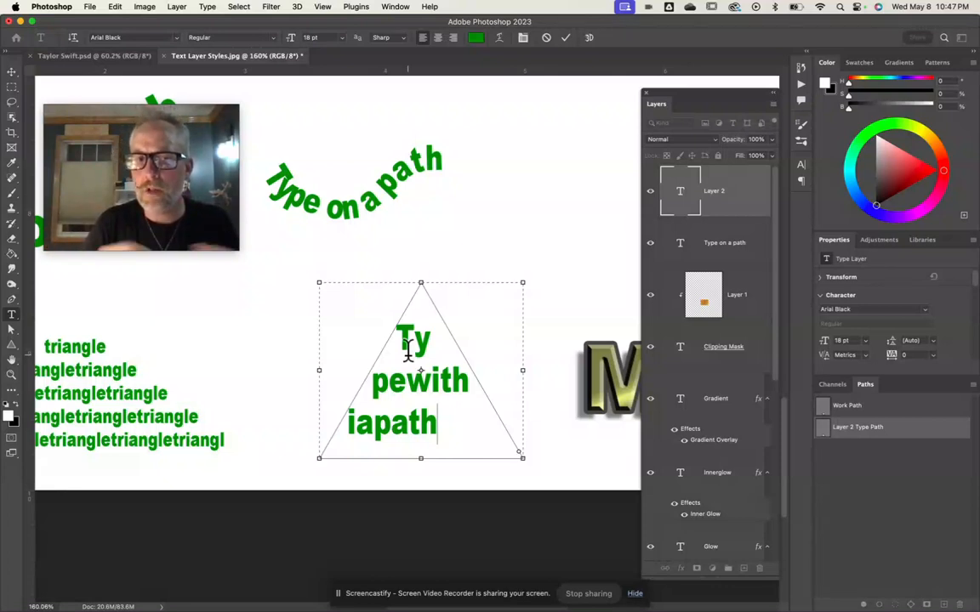
# - Set the font size of all the text inside the triangle to 10 pt
pyautogui.tripleClick(427, 421)
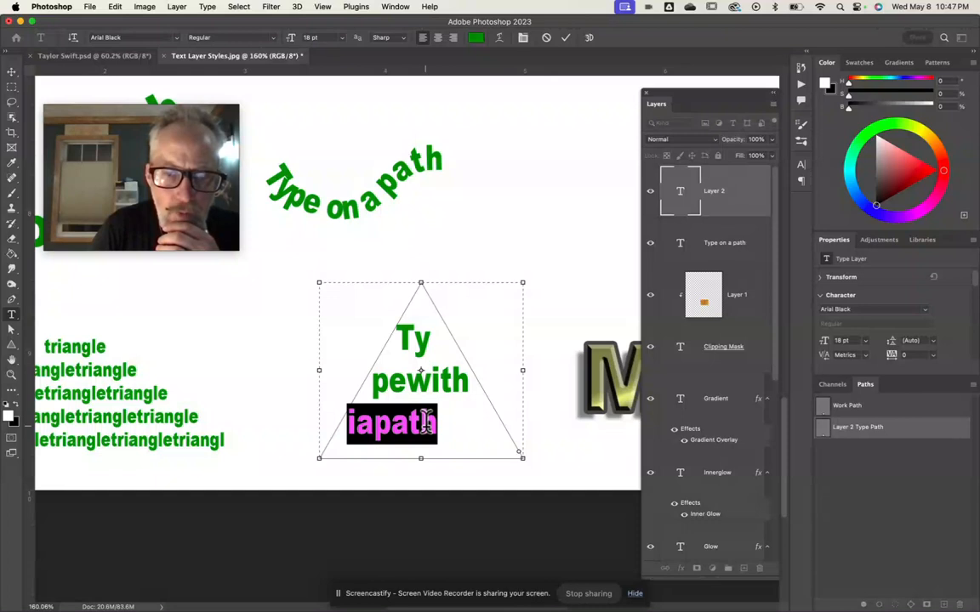
pyautogui.tripleClick(426, 421)
pyautogui.click(426, 421)
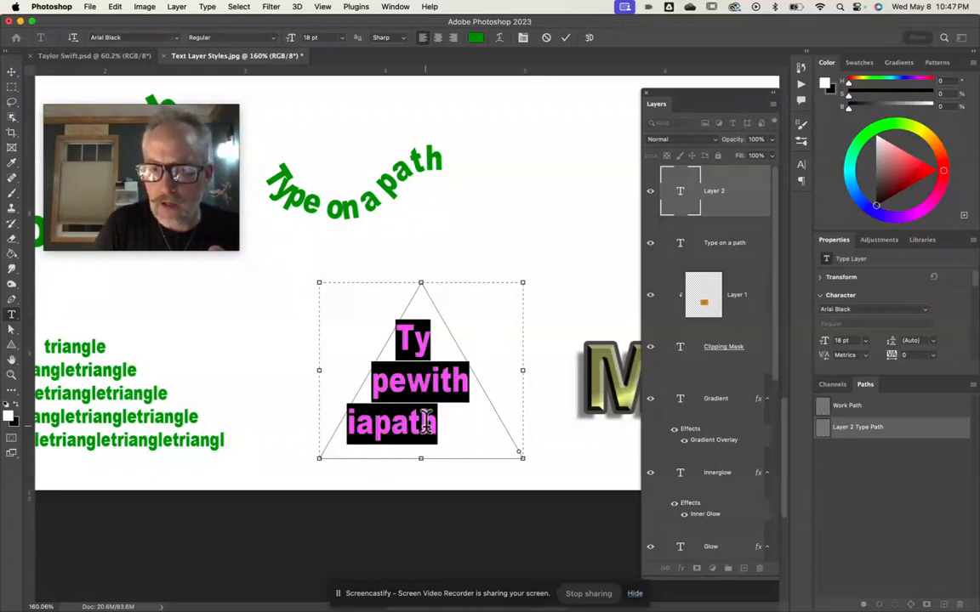
pyautogui.click(343, 38)
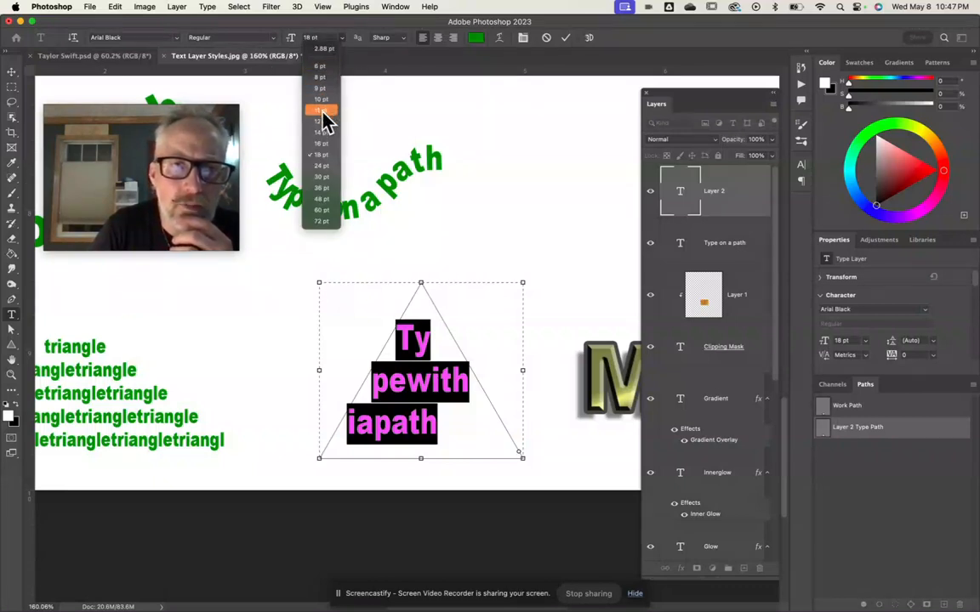
pyautogui.click(323, 101)
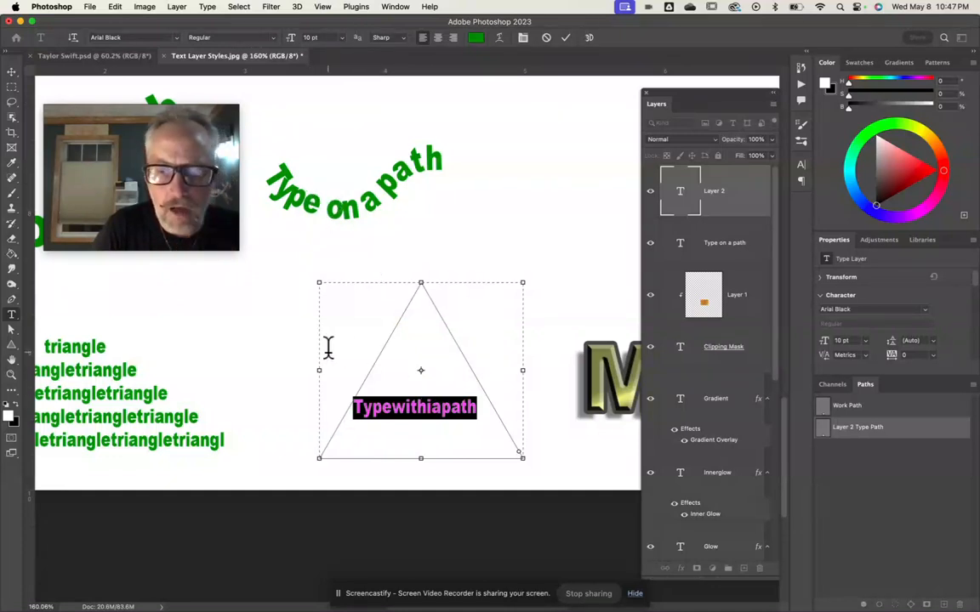
# - Copy "Typewithiapath" and paste it repeatedly after the original text until the triangle is filled down to its base
pyautogui.press('super+c')
pyautogui.press('Right')
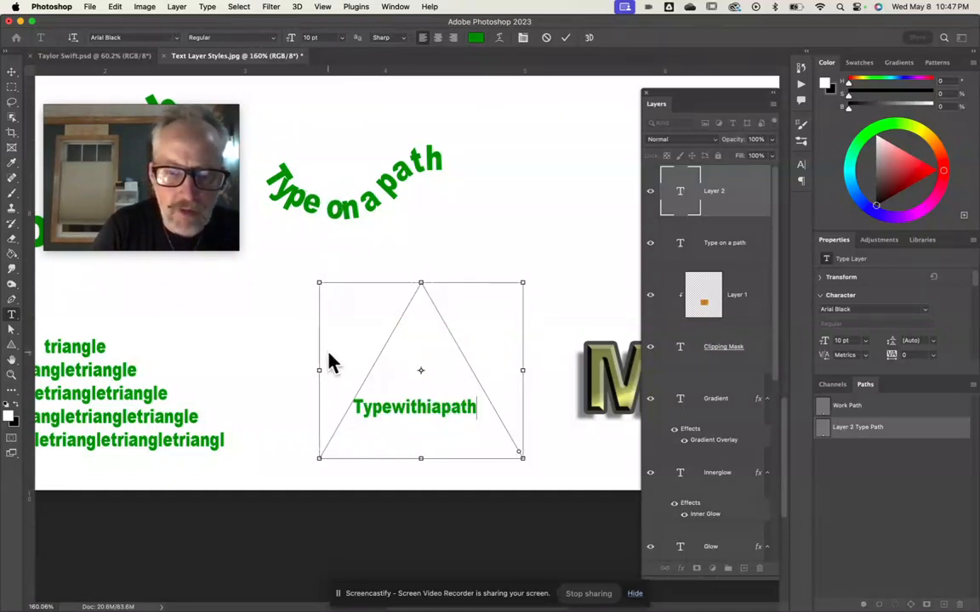
pyautogui.press('super+v')
pyautogui.press('super+v')
pyautogui.press('super+v')
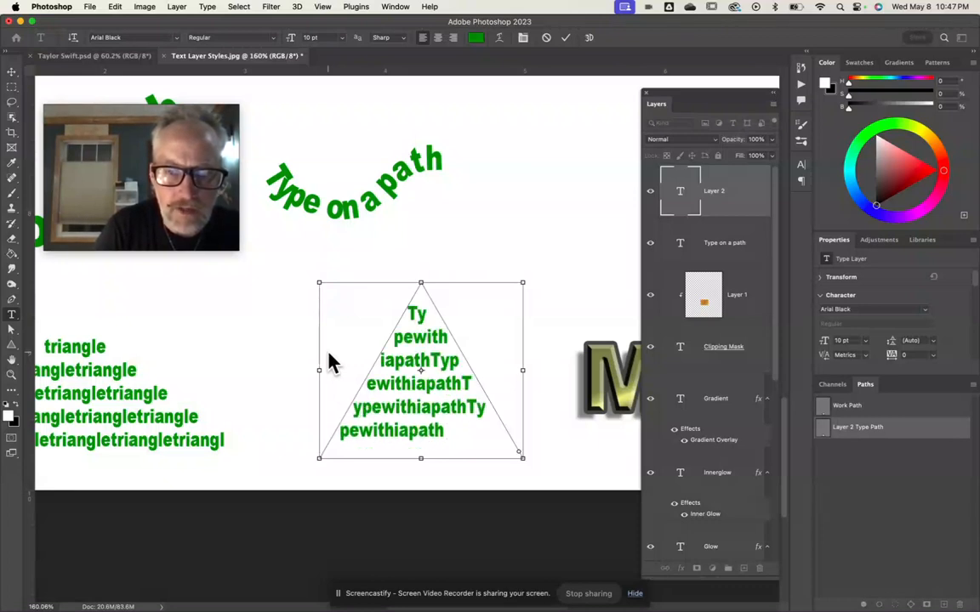
pyautogui.press('super+v')
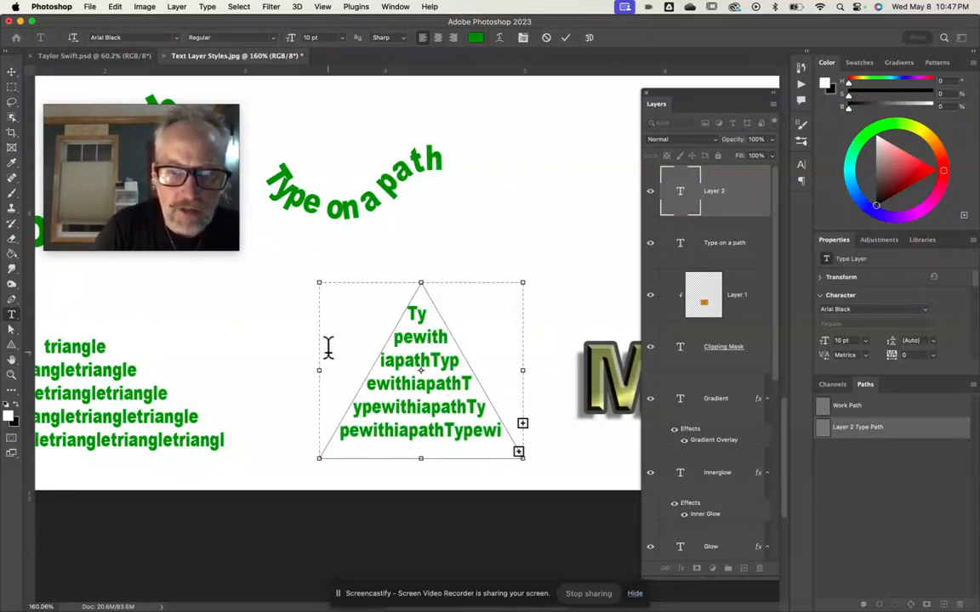